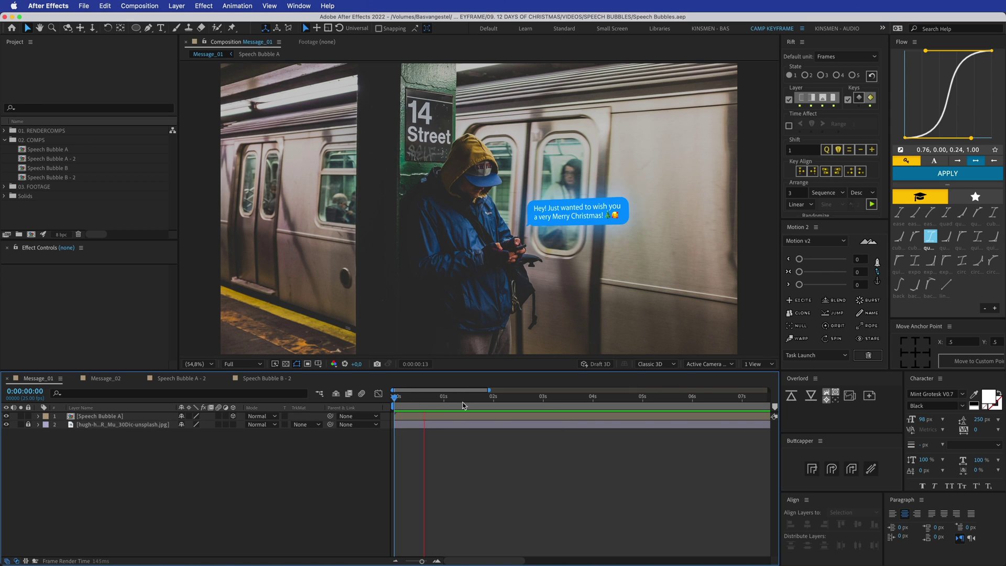
- Preview the finished speech bubble animations in the Message_01 and Message_02 compositions
{"action": "key", "text": "space"}
{"action": "left_click", "coordinate": [107, 379]}
{"action": "key", "text": "space"}
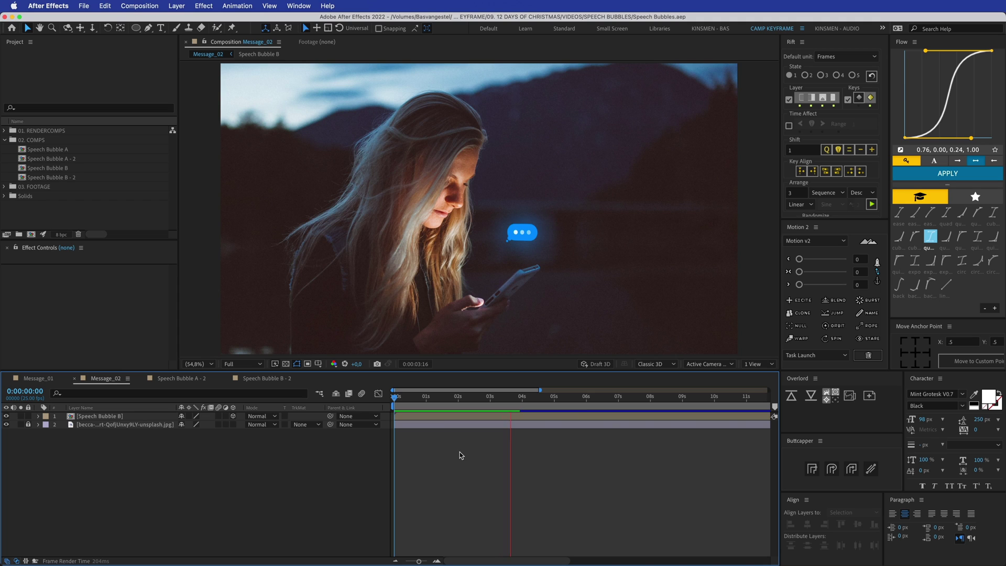
{"action": "key", "text": "space"}
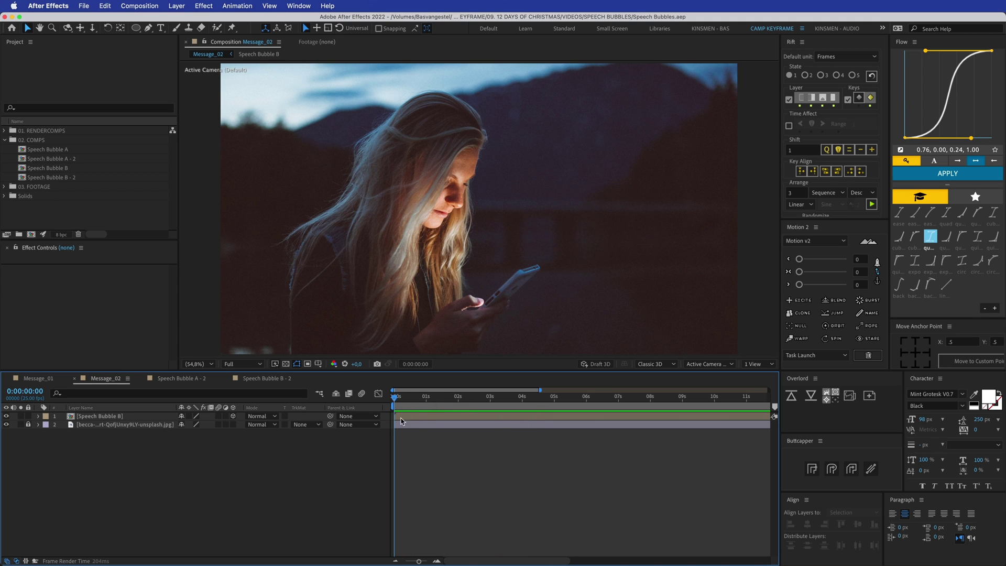
{"action": "key", "text": "space"}
{"action": "left_click", "coordinate": [42, 380]}
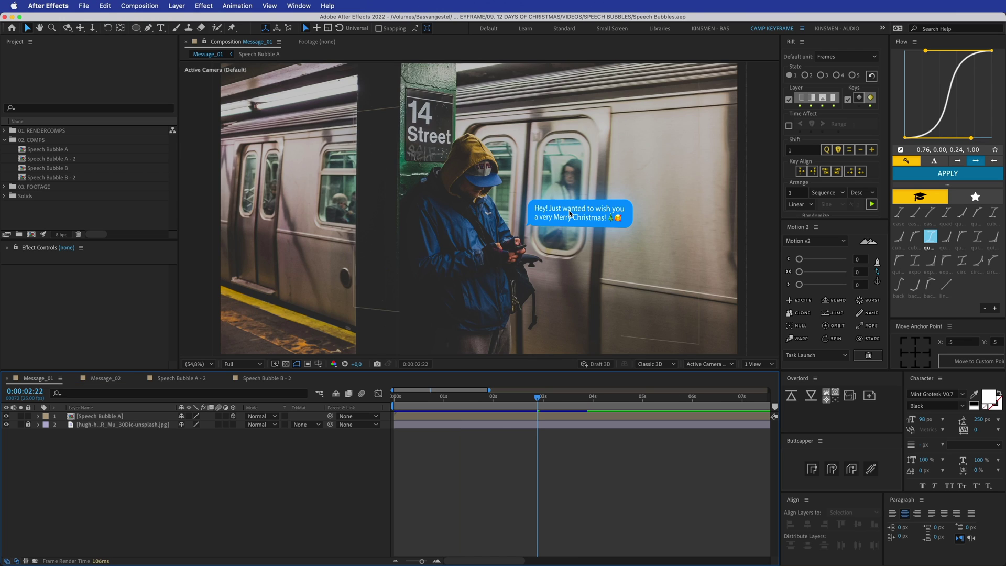
- Open the Speech Bubble A - 2 composition and examine its bubble shape, message text and two emoji layers
{"action": "left_click", "coordinate": [183, 379]}
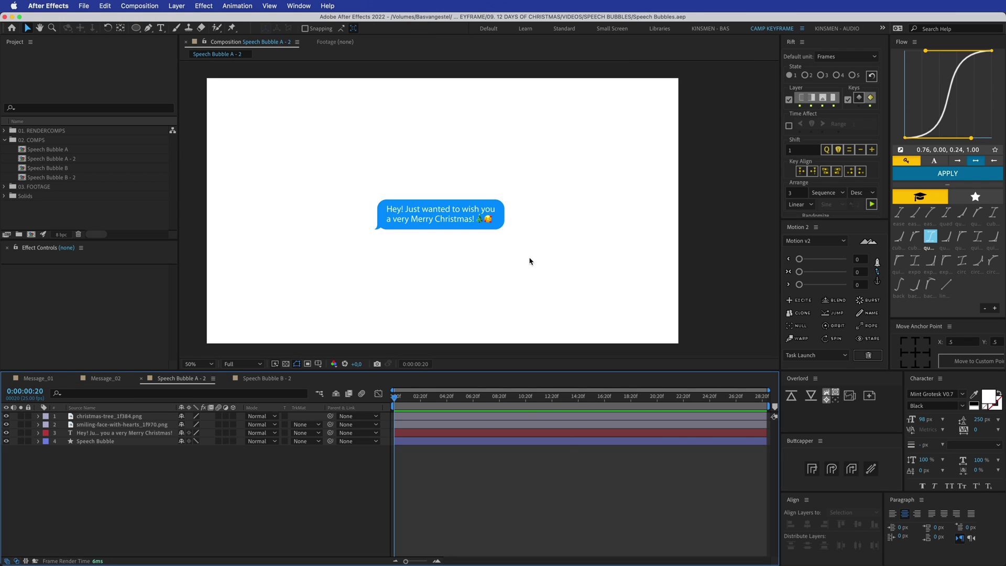
{"action": "left_click_drag", "start_coordinate": [510, 277], "coordinate": [537, 270]}
{"action": "left_click", "coordinate": [125, 443]}
{"action": "left_click_drag", "start_coordinate": [439, 202], "coordinate": [435, 262]}
{"action": "key", "text": "super+z"}
{"action": "left_click", "coordinate": [136, 434]}
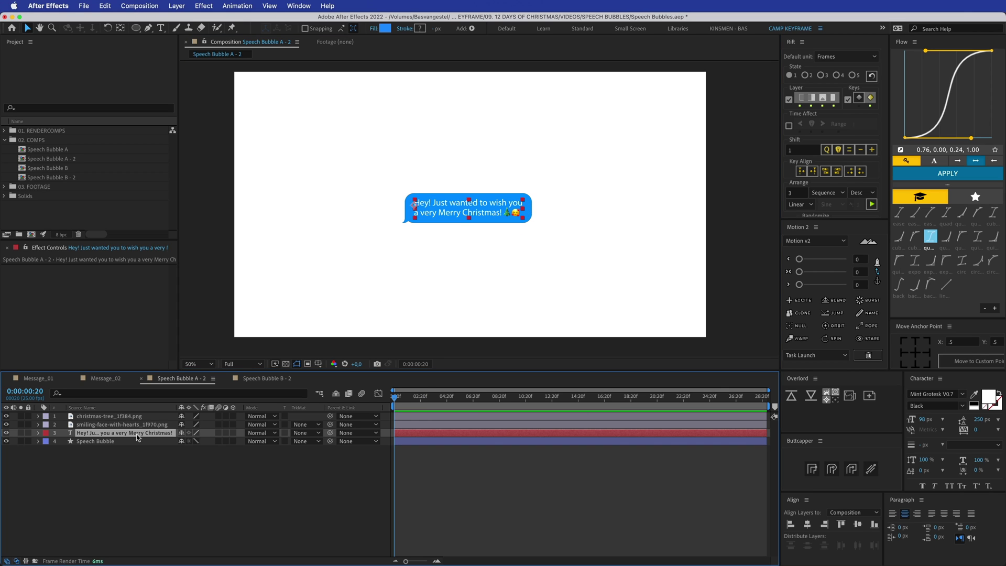
{"action": "left_click", "coordinate": [136, 424]}
{"action": "left_click", "coordinate": [134, 417]}
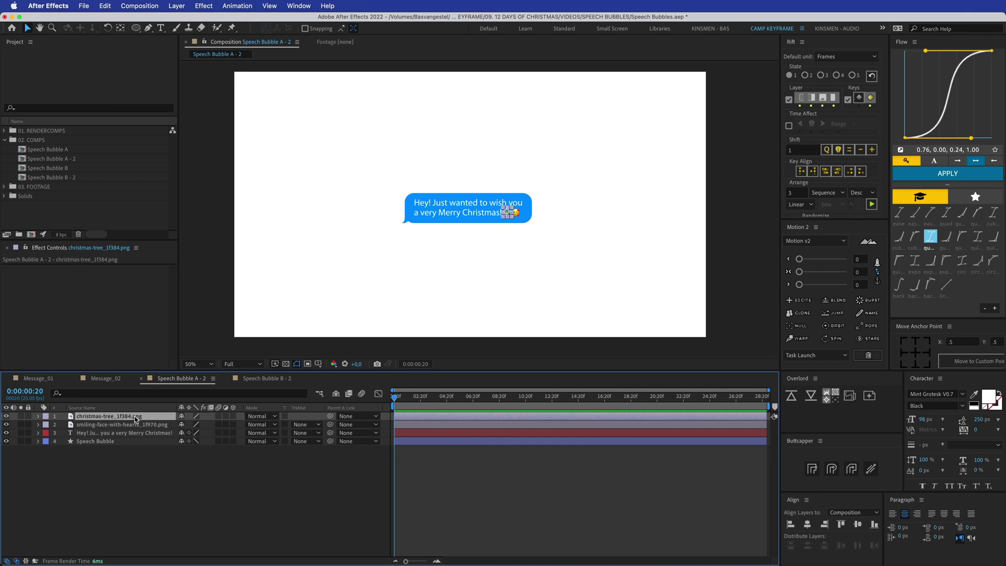
{"action": "left_click", "coordinate": [136, 425]}
{"action": "left_click", "coordinate": [145, 457]}
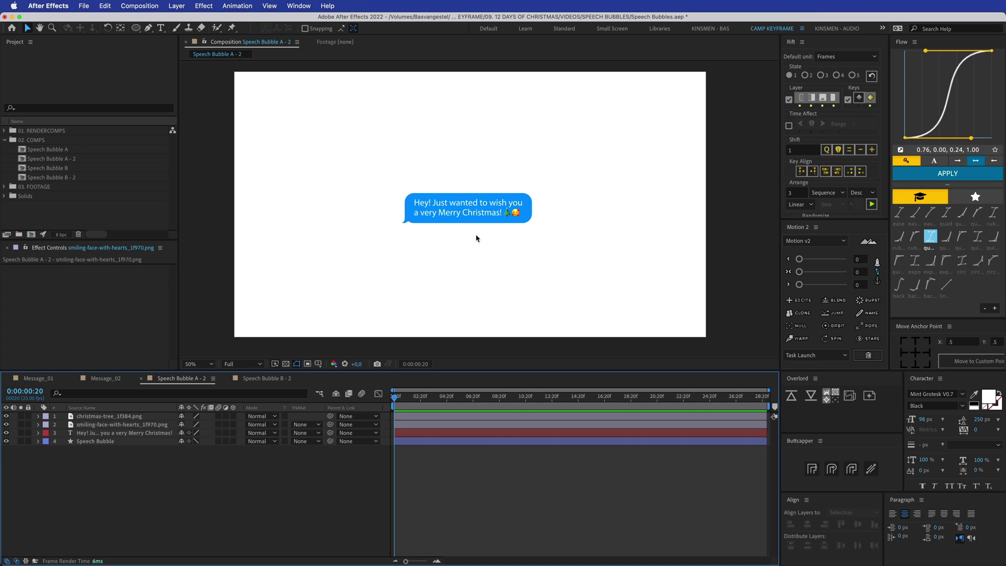
- Parent the message text and both emoji layers to the Speech Bubble shape layer
{"action": "scroll", "coordinate": [474, 241], "scroll_direction": "up", "scroll_amount": 1}
{"action": "left_click_drag", "start_coordinate": [469, 244], "coordinate": [478, 261]}
{"action": "left_click", "coordinate": [484, 234]}
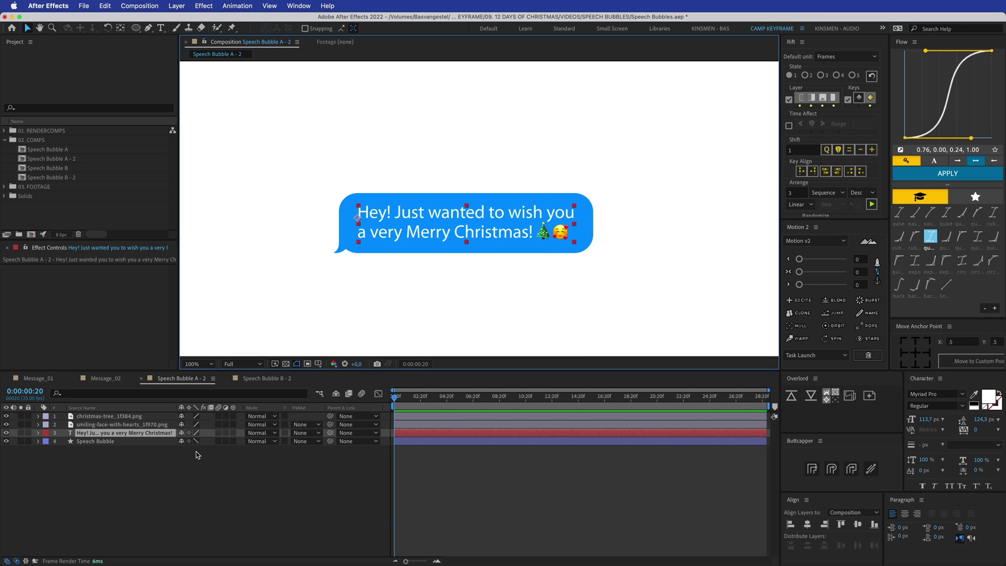
{"action": "left_click", "coordinate": [143, 416], "text": "shift"}
{"action": "left_click_drag", "start_coordinate": [278, 450], "coordinate": [278, 441]}
{"action": "left_click", "coordinate": [140, 441]}
{"action": "left_click_drag", "start_coordinate": [360, 271], "coordinate": [395, 283]}
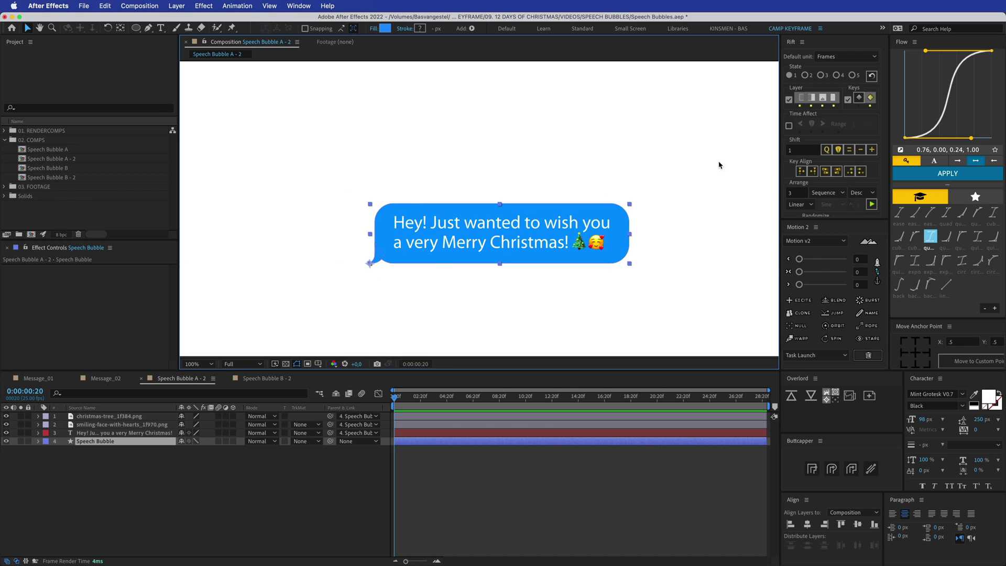
- Scrub through the bubble animation in Message_01 for reference and return to the Speech Bubble A - 2 composition
{"action": "key", "text": "w"}
{"action": "mouse_move", "coordinate": [619, 212]}
{"action": "left_mouse_down"}
{"action": "mouse_move", "coordinate": [618, 180]}
{"action": "mouse_move", "coordinate": [619, 212]}
{"action": "left_mouse_up"}
{"action": "left_click", "coordinate": [39, 377]}
{"action": "left_click_drag", "start_coordinate": [520, 403], "coordinate": [464, 408]}
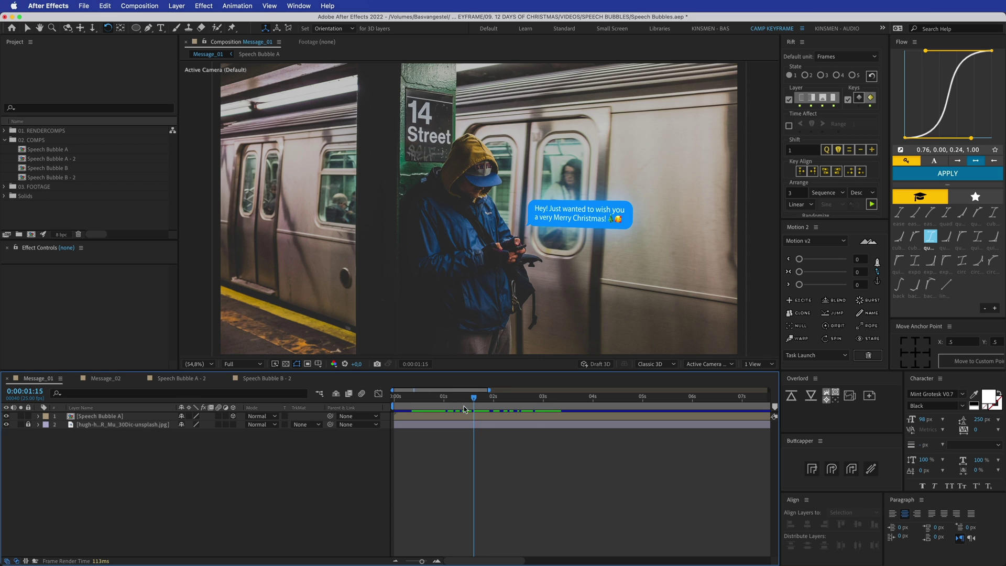
{"action": "left_click", "coordinate": [169, 378]}
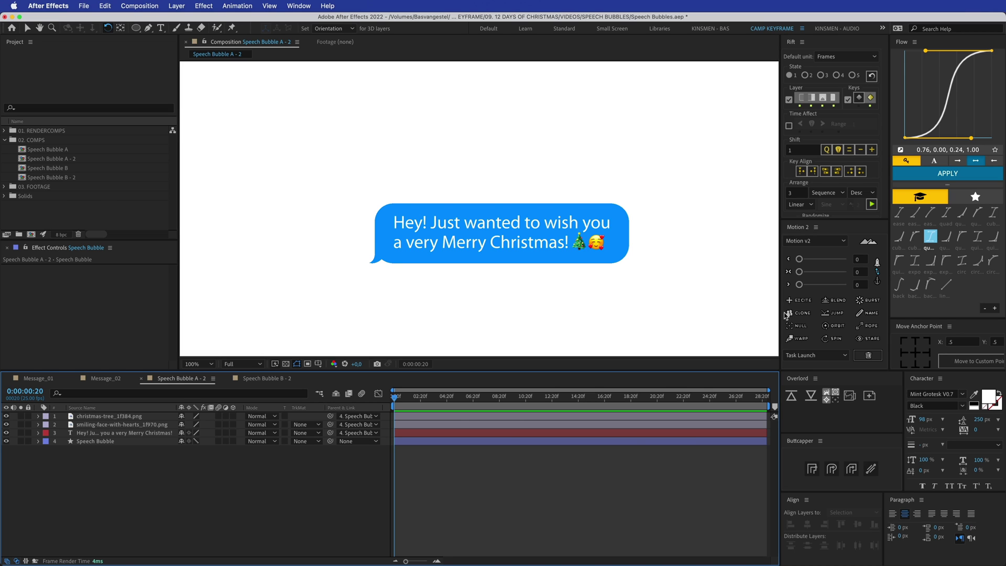
- Keyframe the Speech Bubble layer's scale to grow from 0% at 0:00:00:20 to 65,5%
{"action": "key", "text": "v"}
{"action": "left_click", "coordinate": [109, 443]}
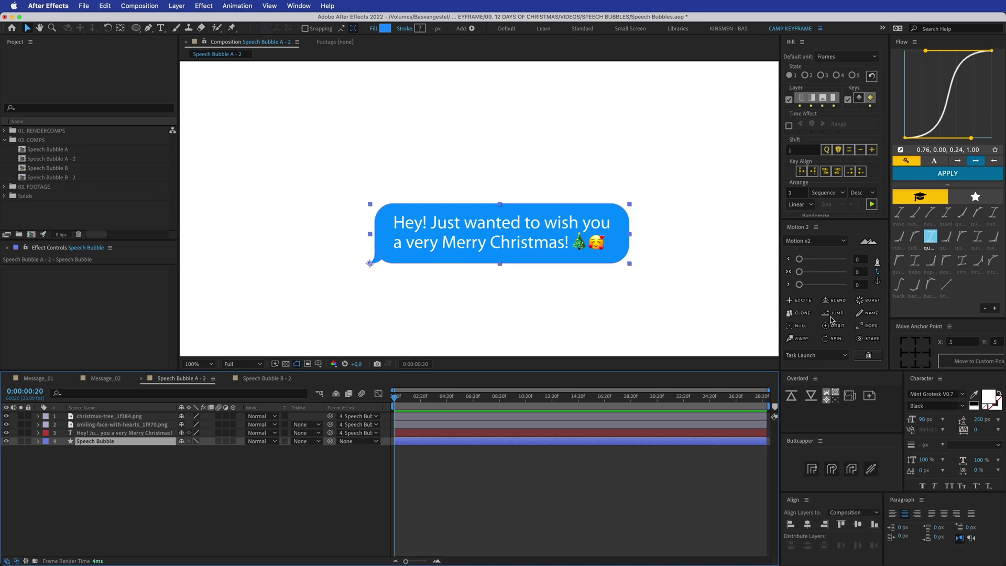
{"action": "key", "text": "s"}
{"action": "left_click", "coordinate": [64, 450]}
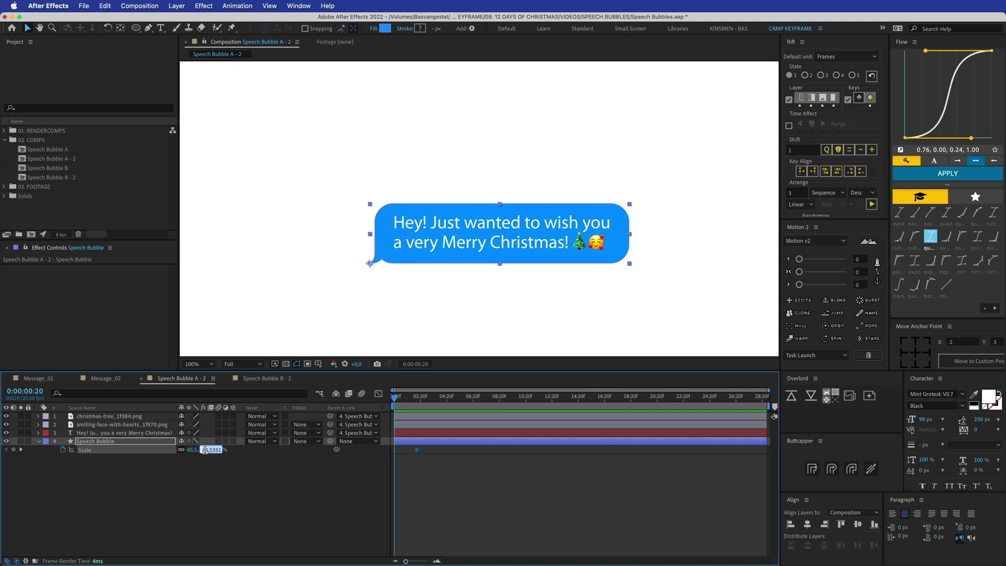
{"action": "type", "text": "0"}
{"action": "key", "text": "Return"}
- Apply Easy Ease to both scale keyframes of the Speech Bubble layer
{"action": "left_click", "coordinate": [438, 478]}
{"action": "left_click_drag", "start_coordinate": [400, 402], "coordinate": [411, 401]}
{"action": "left_click", "coordinate": [417, 449]}
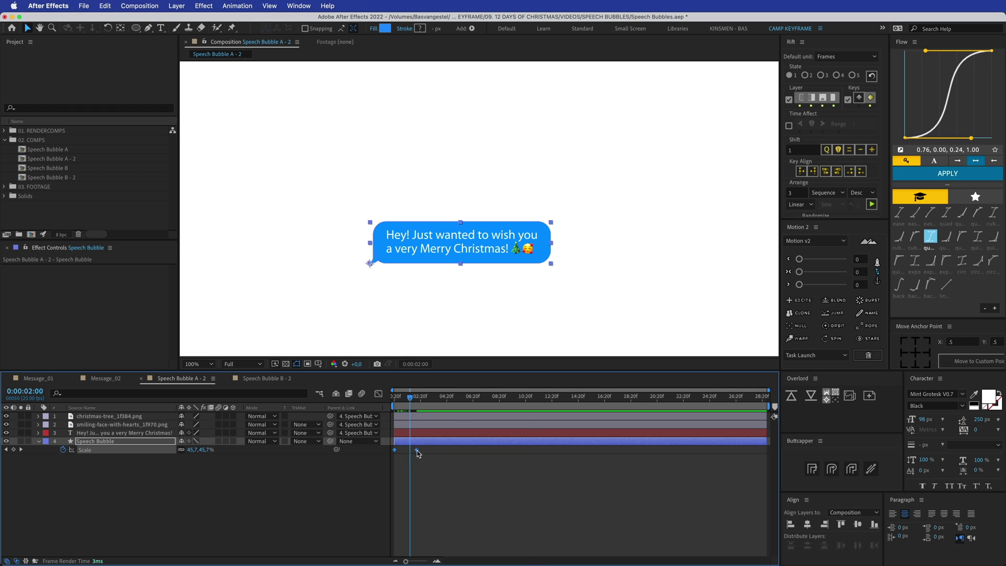
{"action": "right_click", "coordinate": [416, 449]}
{"action": "mouse_move", "coordinate": [503, 546]}
{"action": "left_click", "coordinate": [544, 486]}
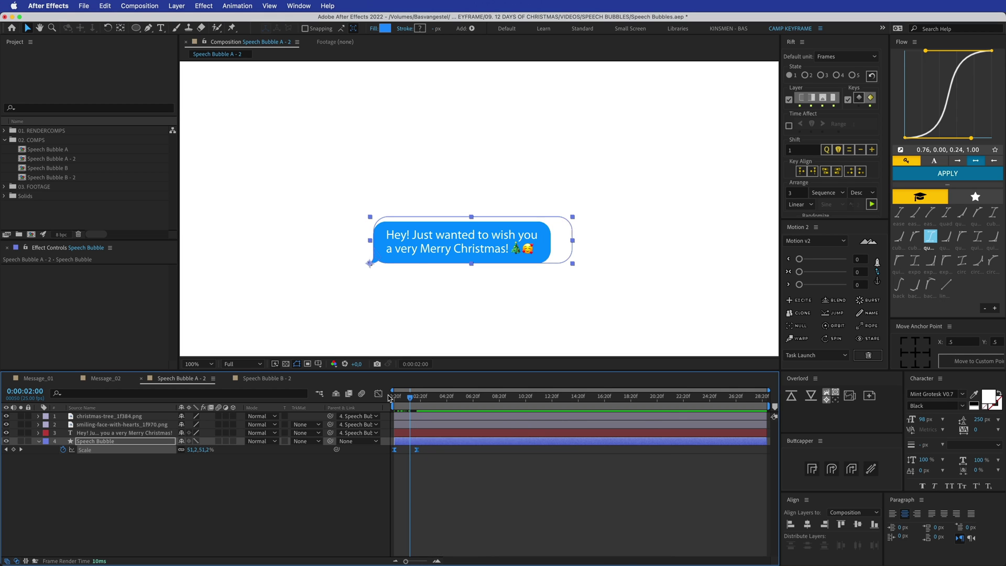
- Shape the scale speed graph so the bubble starts at peak speed and slows gradually into the ending keyframe
{"action": "left_click", "coordinate": [379, 393]}
{"action": "left_click_drag", "start_coordinate": [412, 533], "coordinate": [386, 533]}
{"action": "key", "text": "j"}
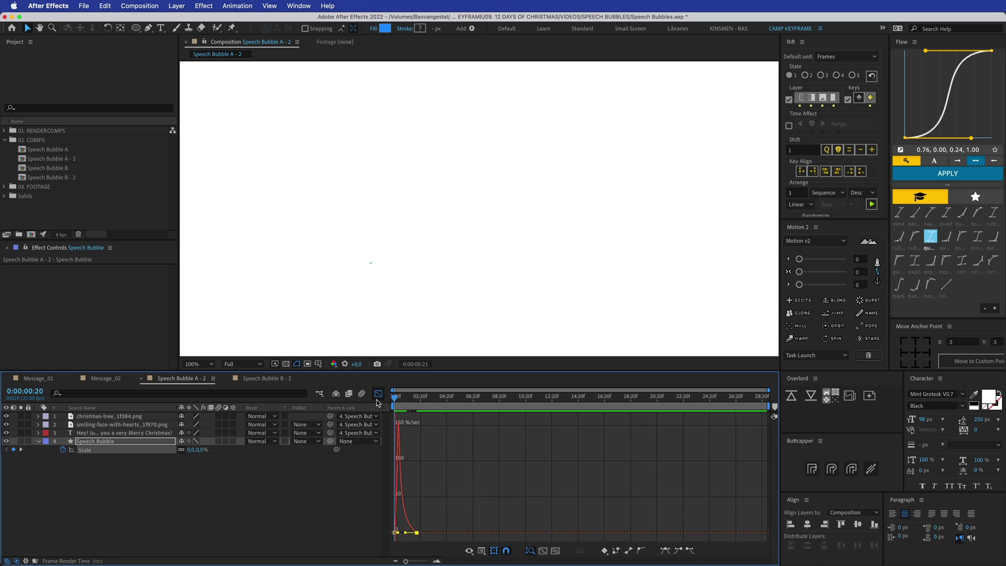
{"action": "key", "text": "space"}
{"action": "left_click_drag", "start_coordinate": [398, 533], "coordinate": [395, 430]}
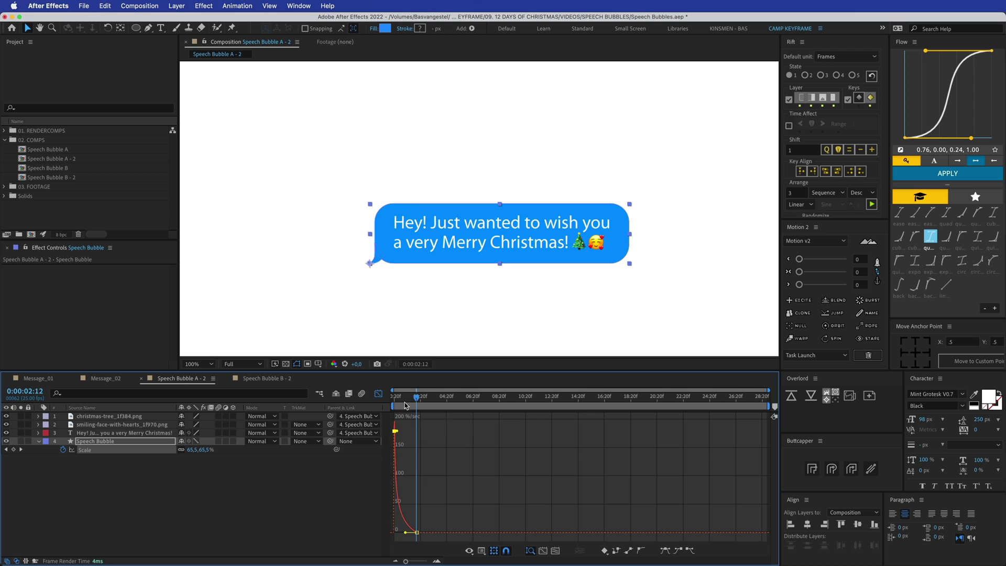
{"action": "key", "text": "space"}
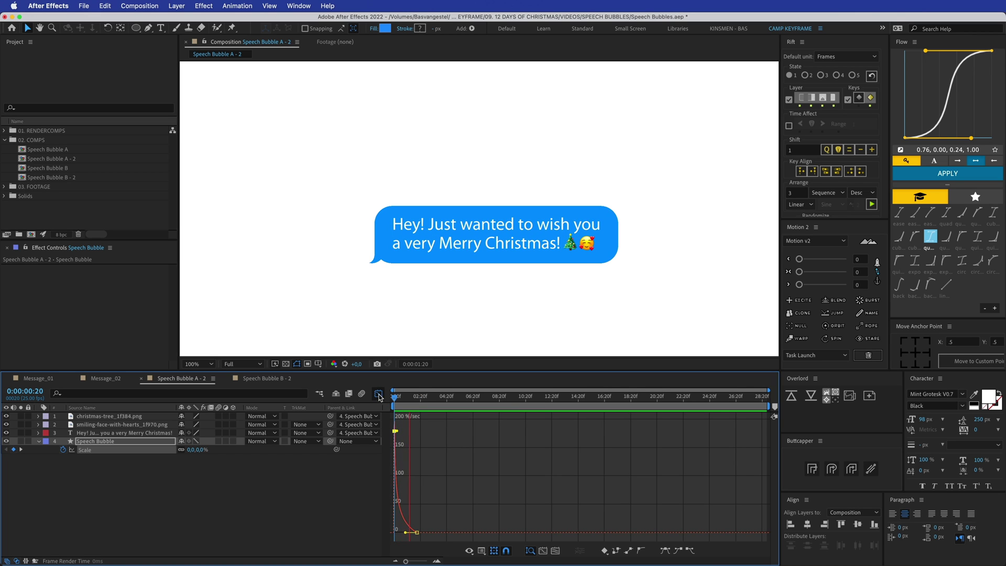
{"action": "left_click", "coordinate": [378, 394]}
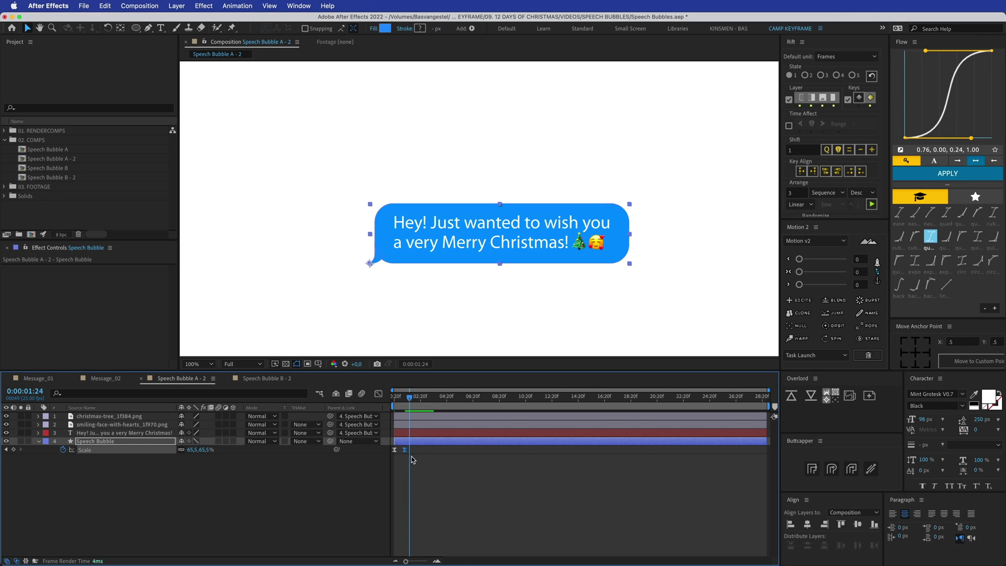
- Raise the starting speed of the shortened scale animation in the speed graph and preview it
{"action": "key", "text": "space"}
{"action": "left_click", "coordinate": [438, 561]}
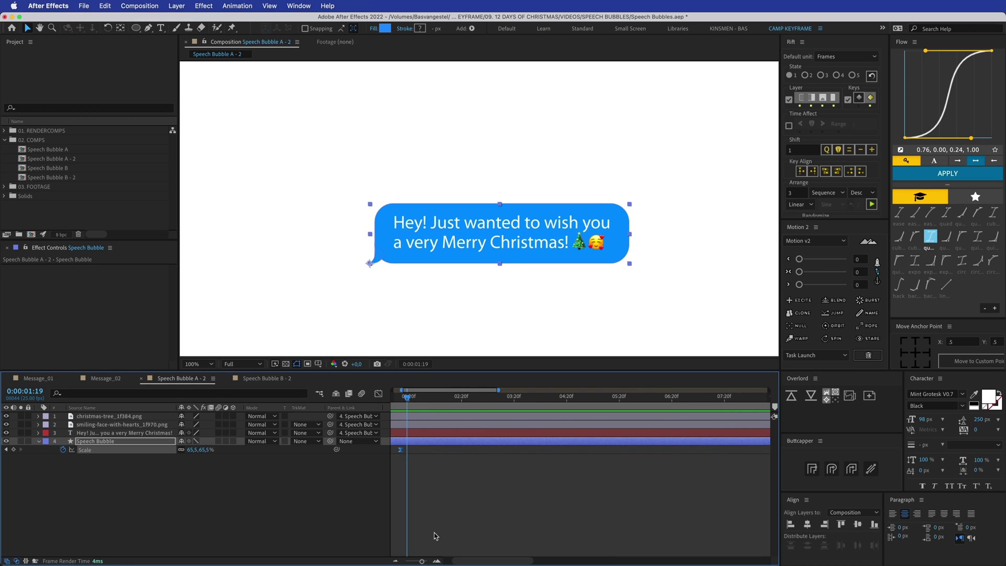
{"action": "left_click", "coordinate": [379, 394]}
{"action": "left_click_drag", "start_coordinate": [394, 497], "coordinate": [395, 423]}
{"action": "left_click", "coordinate": [392, 402]}
{"action": "key", "text": "space"}
{"action": "key", "text": "shift+F3"}
- Retime the ending scale keyframe to 0:00:01:11 and preview the bubble's pop-in
{"action": "left_click", "coordinate": [416, 469]}
{"action": "left_click_drag", "start_coordinate": [439, 450], "coordinate": [413, 450]}
{"action": "left_click", "coordinate": [417, 466]}
{"action": "left_click_drag", "start_coordinate": [401, 399], "coordinate": [386, 400]}
{"action": "key", "text": "space"}
{"action": "left_click", "coordinate": [411, 399]}
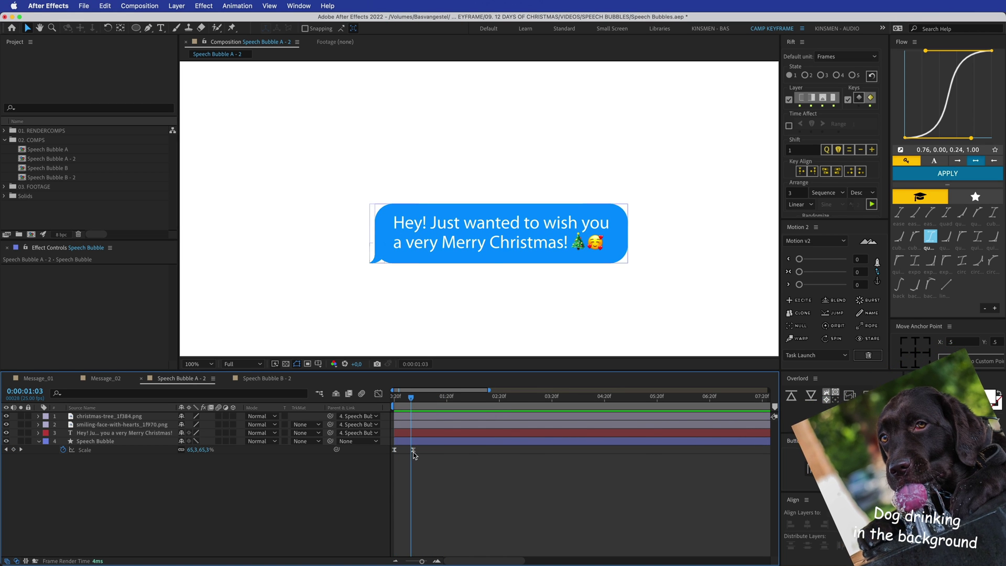
{"action": "left_click_drag", "start_coordinate": [413, 451], "coordinate": [428, 450]}
{"action": "left_click_drag", "start_coordinate": [411, 399], "coordinate": [394, 399]}
{"action": "key", "text": "space"}
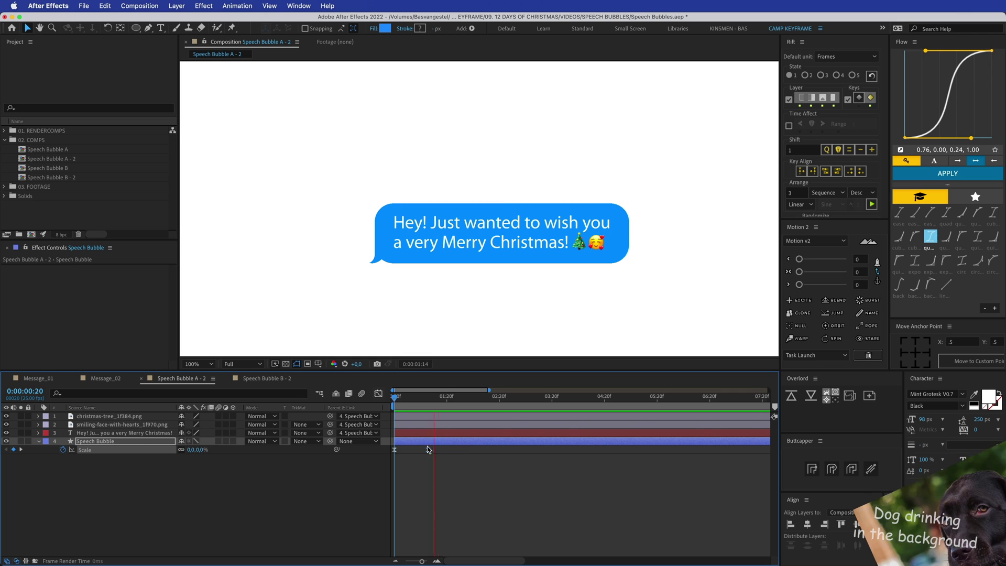
{"action": "key", "text": "space"}
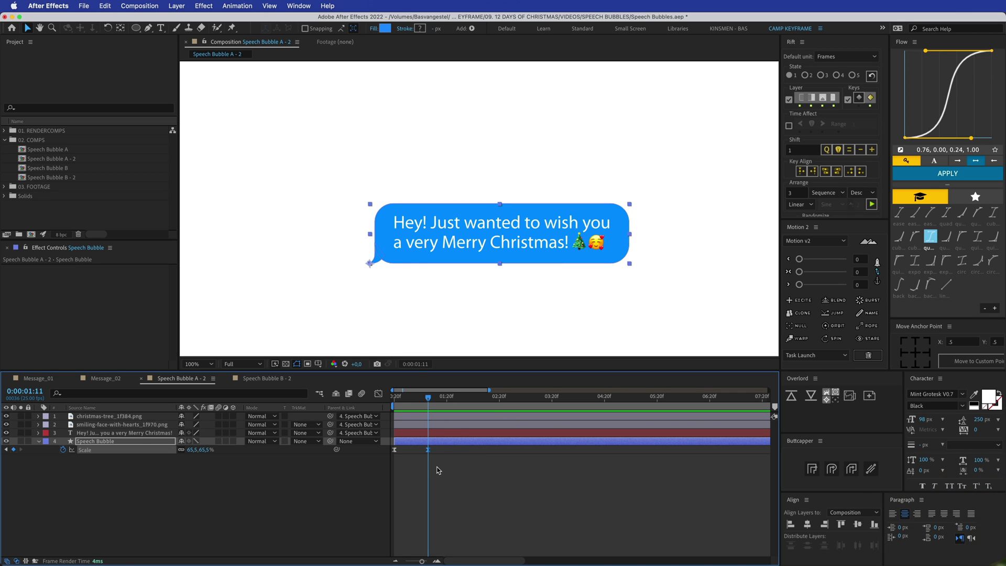
- Start rotation keyframes on the Speech Bubble layer, tilting the bubble clockwise at the beginning of the animation
{"action": "left_click", "coordinate": [440, 477]}
{"action": "left_click_drag", "start_coordinate": [433, 401], "coordinate": [404, 403]}
{"action": "left_click", "coordinate": [63, 458]}
{"action": "key", "text": "w"}
{"action": "left_click_drag", "start_coordinate": [510, 271], "coordinate": [532, 340]}
{"action": "left_click_drag", "start_coordinate": [404, 460], "coordinate": [395, 459]}
- Move the second rotation keyframe to 0:00:01:12 and set its rotation to -2°
{"action": "left_click_drag", "start_coordinate": [403, 398], "coordinate": [430, 400]}
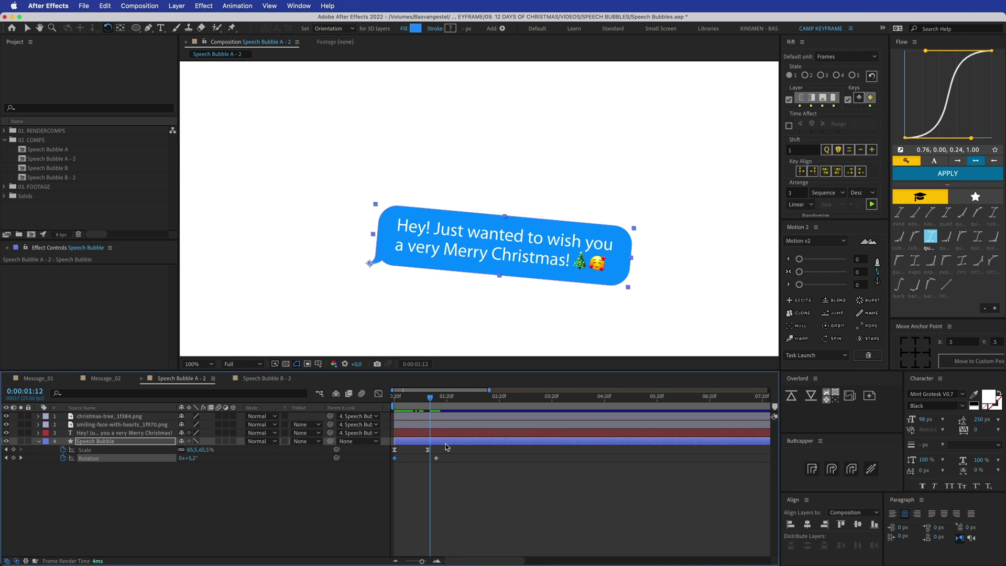
{"action": "left_click_drag", "start_coordinate": [437, 458], "coordinate": [430, 460]}
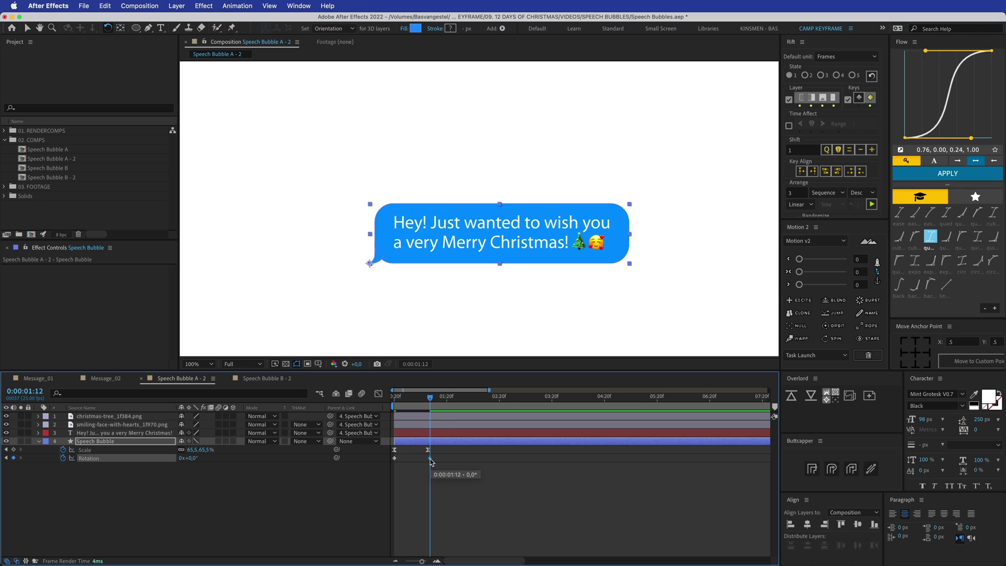
{"action": "left_click_drag", "start_coordinate": [619, 216], "coordinate": [622, 209]}
{"action": "left_click", "coordinate": [221, 479]}
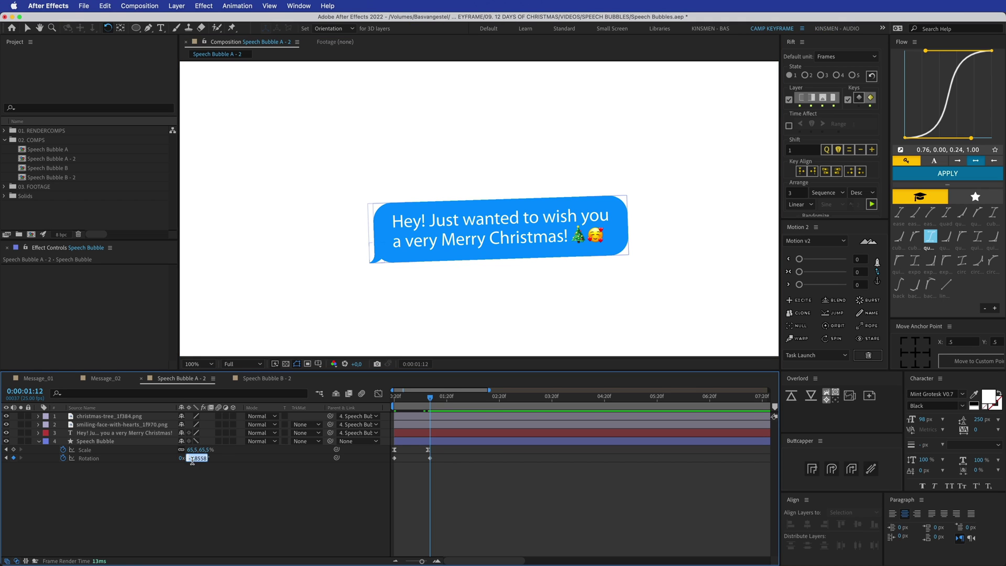
{"action": "key", "text": "Return"}
{"action": "left_click", "coordinate": [448, 485]}
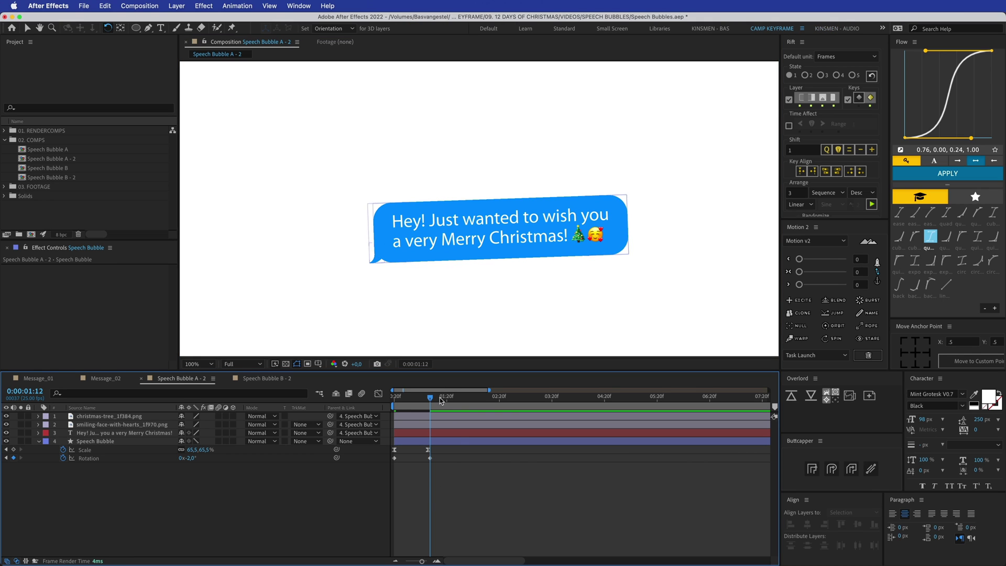
- Add a rotation keyframe of 1° to the Speech Bubble layer at 0:00:01:22
{"action": "left_click_drag", "start_coordinate": [431, 397], "coordinate": [451, 397]}
{"action": "left_click", "coordinate": [620, 207]}
{"action": "left_click_drag", "start_coordinate": [621, 210], "coordinate": [623, 219]}
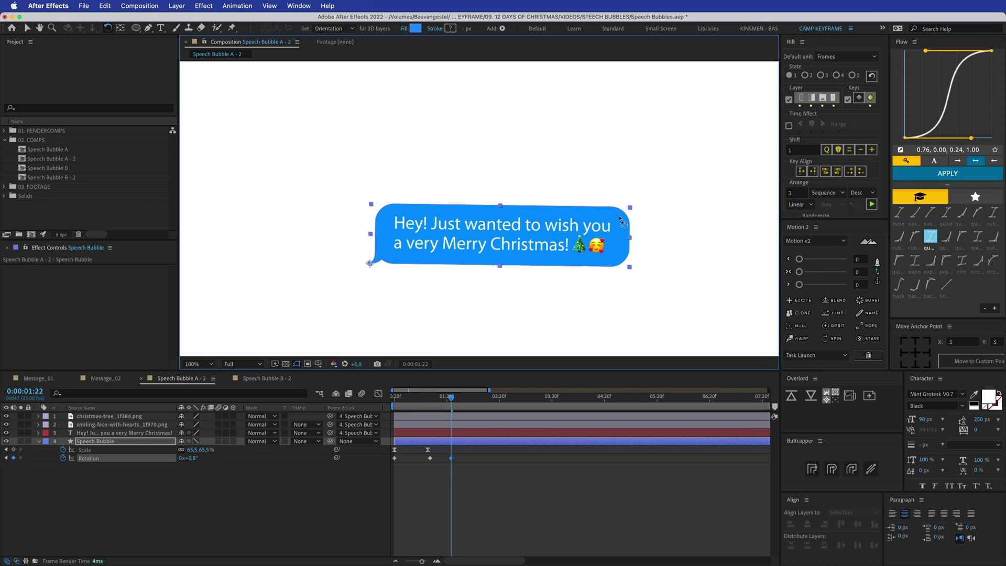
{"action": "left_click", "coordinate": [194, 460]}
{"action": "left_click", "coordinate": [194, 460]}
{"action": "type", "text": "1"}
{"action": "key", "text": "Return"}
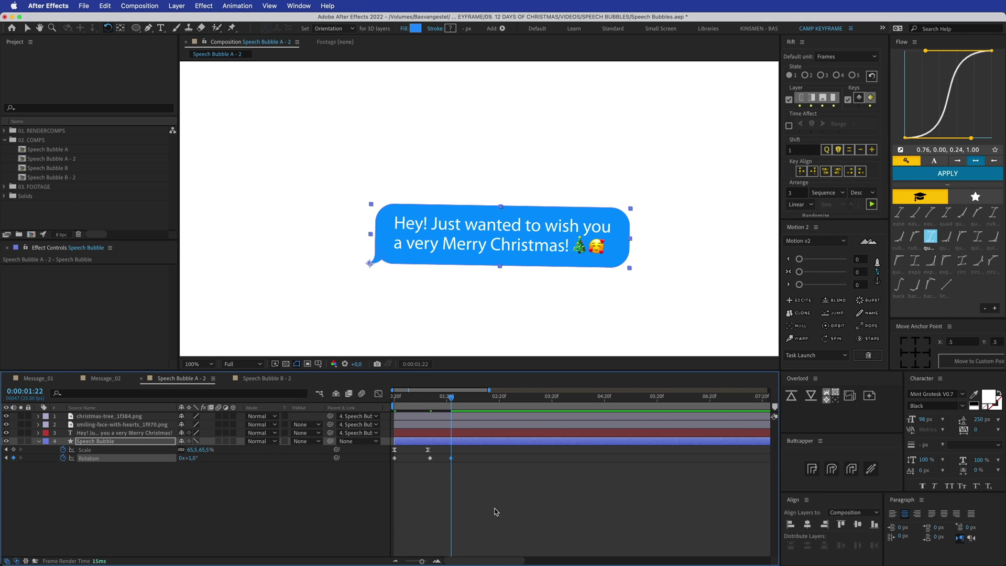
{"action": "left_click", "coordinate": [496, 511]}
- Add a rotation keyframe of -0,5° to the Speech Bubble layer at 0:00:02:04
{"action": "left_click_drag", "start_coordinate": [461, 397], "coordinate": [466, 397]}
{"action": "left_click_drag", "start_coordinate": [616, 250], "coordinate": [614, 235]}
{"action": "left_click", "coordinate": [189, 459]}
{"action": "type", "text": "0,5"}
{"action": "key", "text": "Return"}
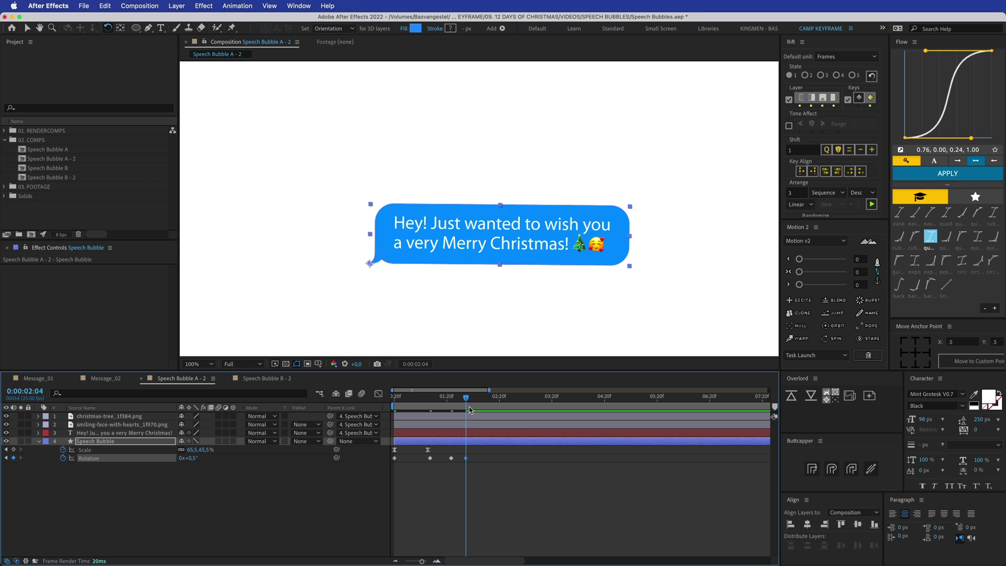
{"action": "left_click", "coordinate": [200, 458]}
{"action": "type", "text": "-0,5"}
{"action": "key", "text": "Return"}
- Add rotation keyframes of 0,2° at 0:00:02:10 and 0° at 0:00:02:16 to settle the bubble's wobble
{"action": "key", "text": "space"}
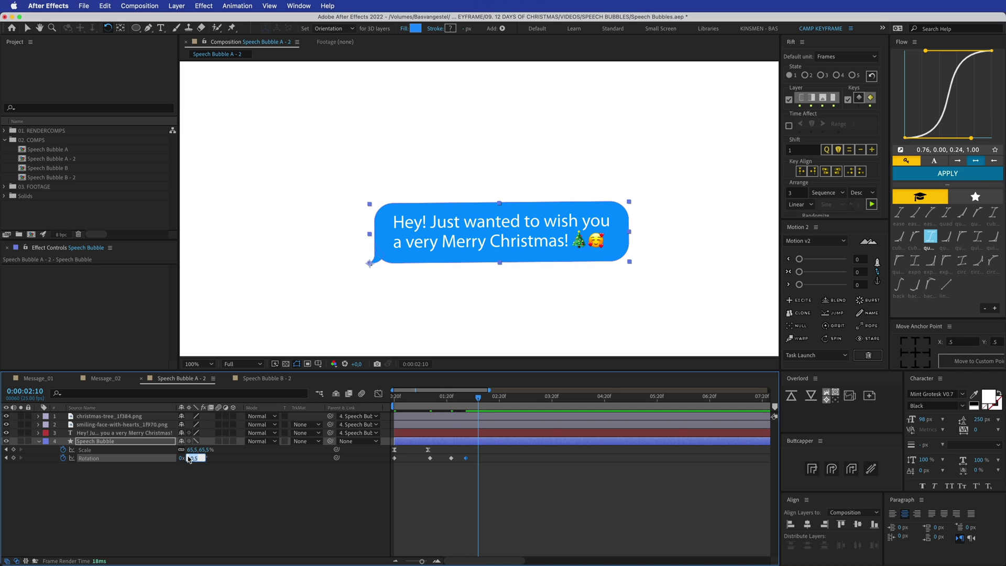
{"action": "type", "text": "0,2"}
{"action": "key", "text": "Return"}
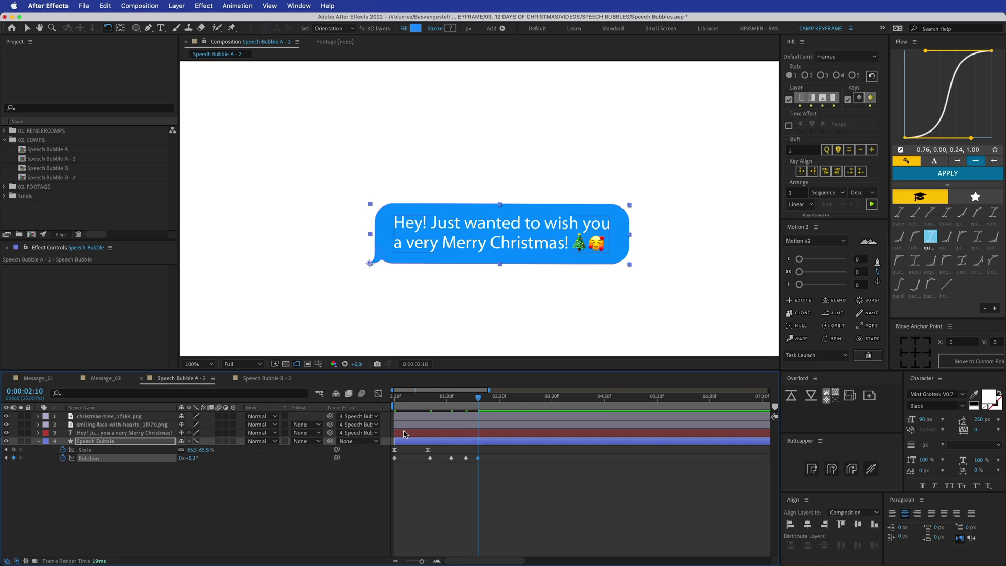
{"action": "left_click_drag", "start_coordinate": [487, 399], "coordinate": [491, 399]}
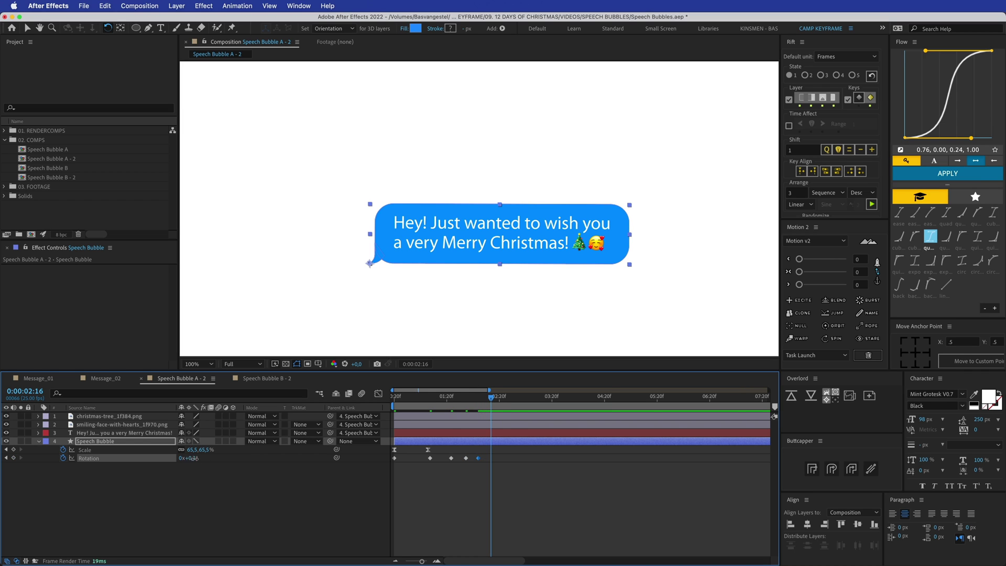
{"action": "type", "text": "0"}
{"action": "key", "text": "Return"}
- Apply Easy Ease to all rotation keyframes of the Speech Bubble layer
{"action": "left_click_drag", "start_coordinate": [529, 470], "coordinate": [389, 460]}
{"action": "right_click", "coordinate": [433, 459]}
{"action": "key", "text": "Escape"}
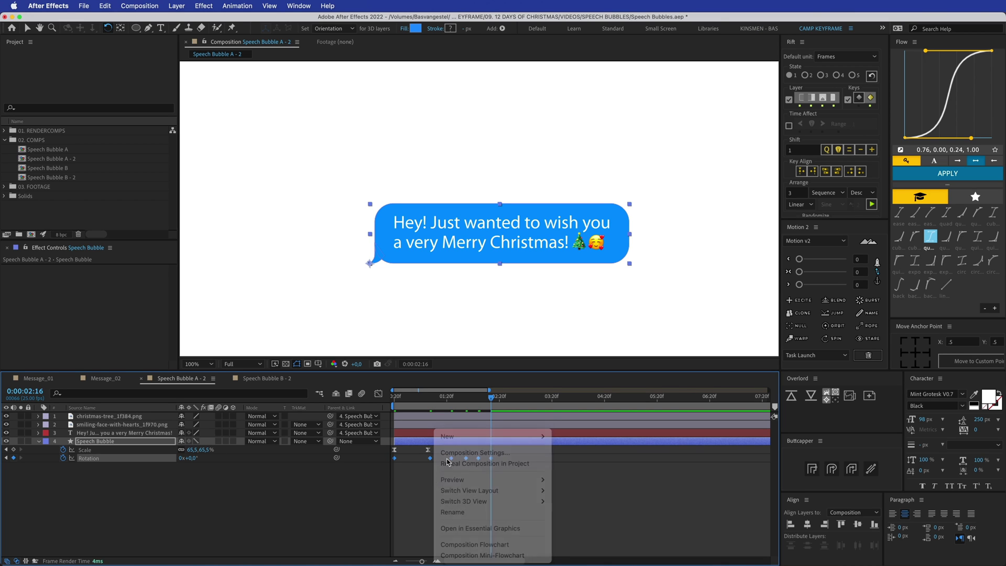
{"action": "right_click", "coordinate": [430, 459]}
{"action": "left_click", "coordinate": [608, 489]}
- Apply the exponential ease-out curve 0.14, 1.00, 0.34, 1.00 to the first two rotation keyframes of the Speech Bubble layer and preview it
{"action": "left_click_drag", "start_coordinate": [433, 470], "coordinate": [387, 457]}
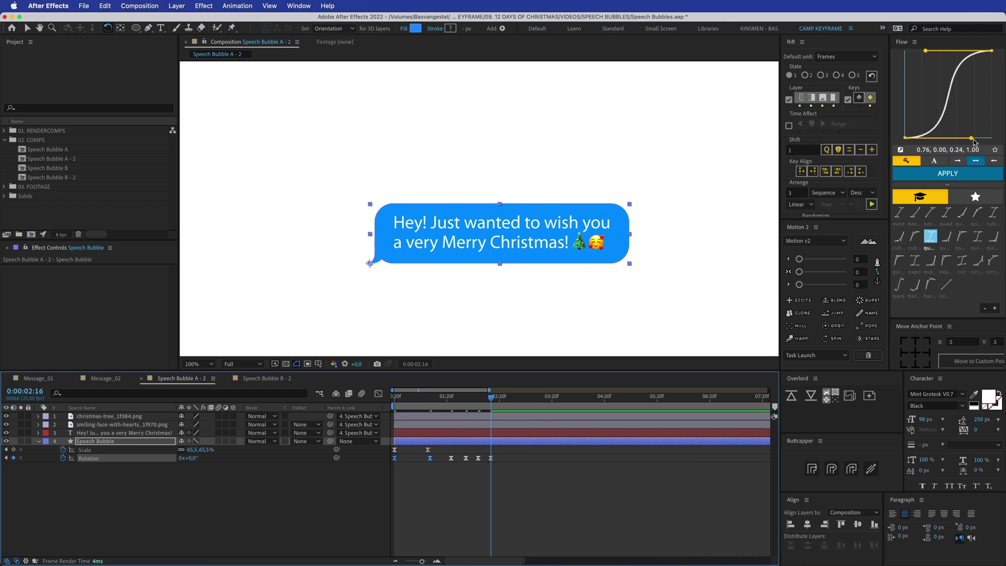
{"action": "left_click", "coordinate": [947, 262]}
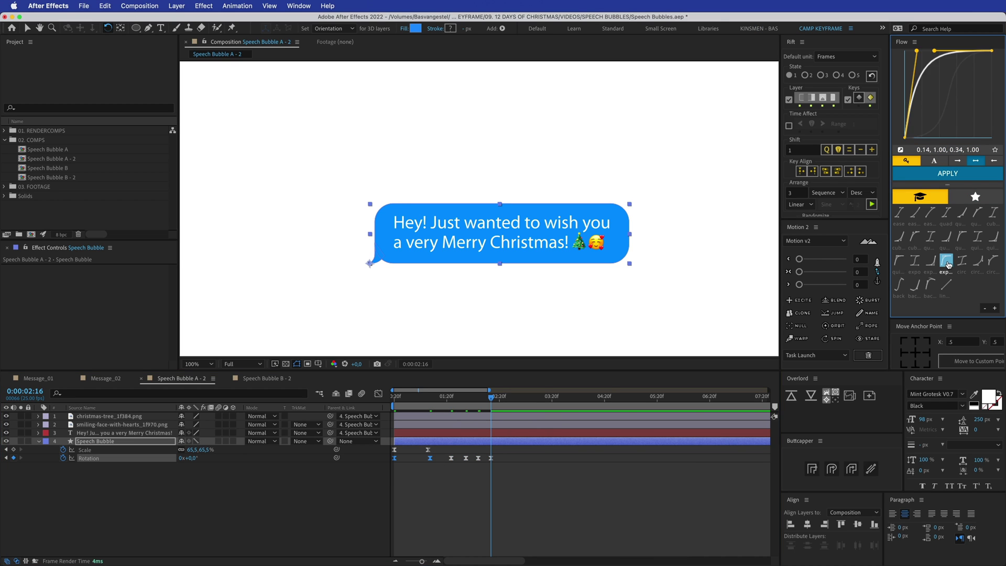
{"action": "left_click", "coordinate": [941, 175]}
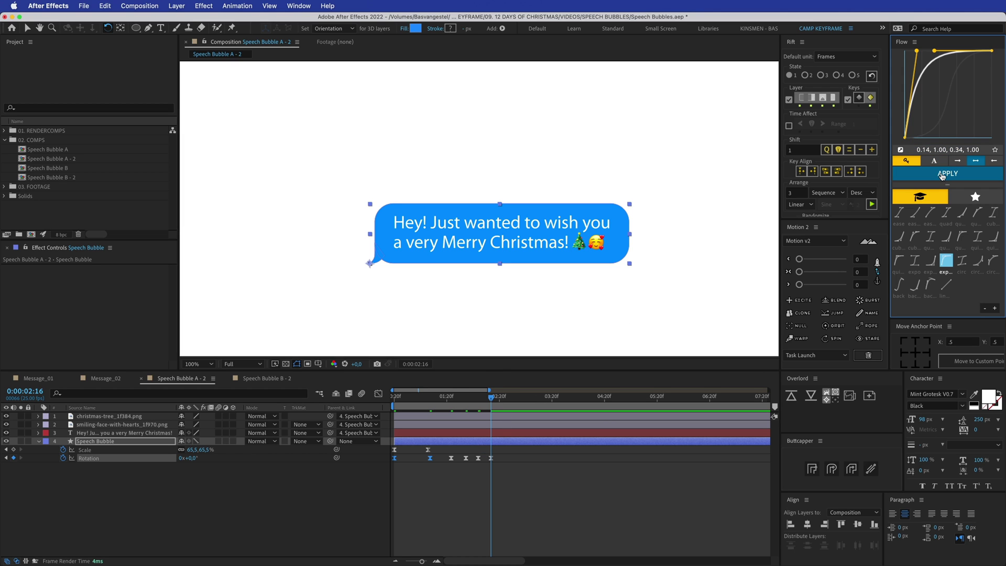
{"action": "left_click", "coordinate": [922, 175]}
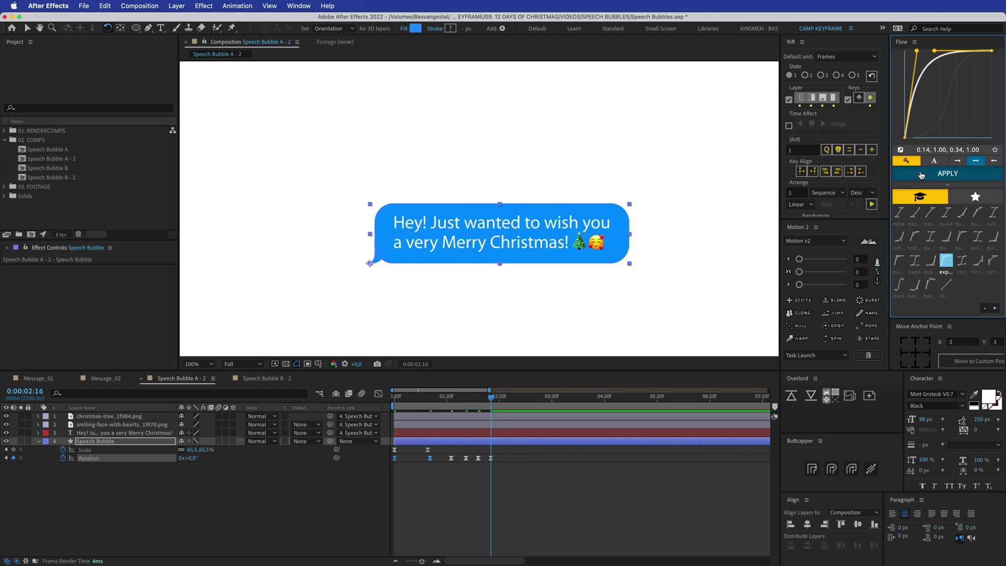
{"action": "left_click_drag", "start_coordinate": [418, 396], "coordinate": [394, 396]}
{"action": "key", "text": "space"}
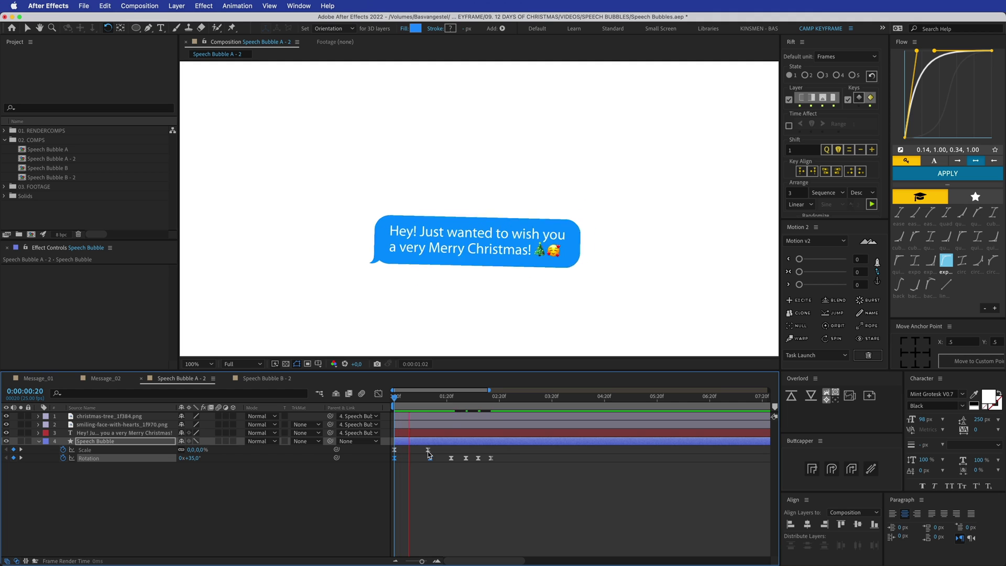
- Shift all Speech Bubble rotation keyframes after the first one earlier in time and play back the animation
{"action": "key", "text": "space"}
{"action": "left_click_drag", "start_coordinate": [521, 480], "coordinate": [419, 461]}
{"action": "left_click", "coordinate": [393, 398]}
{"action": "key", "text": "space"}
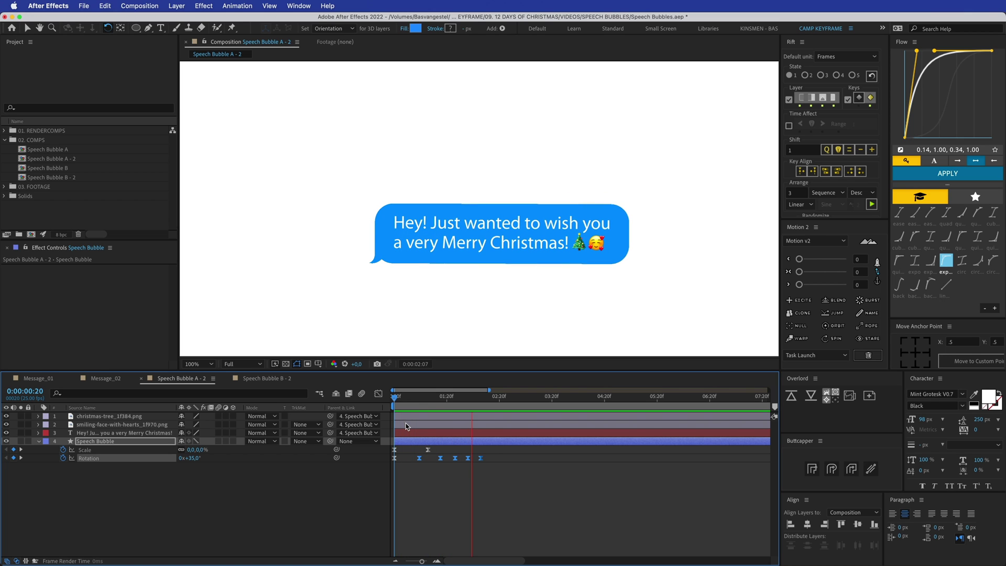
- Move the last three rotation keyframes slightly later to spread out the wobble, and preview from the start of the layer
{"action": "left_click", "coordinate": [485, 472]}
{"action": "mouse_move", "coordinate": [467, 458]}
{"action": "left_mouse_down"}
{"action": "mouse_move", "coordinate": [489, 458]}
{"action": "mouse_move", "coordinate": [459, 459]}
{"action": "left_mouse_up"}
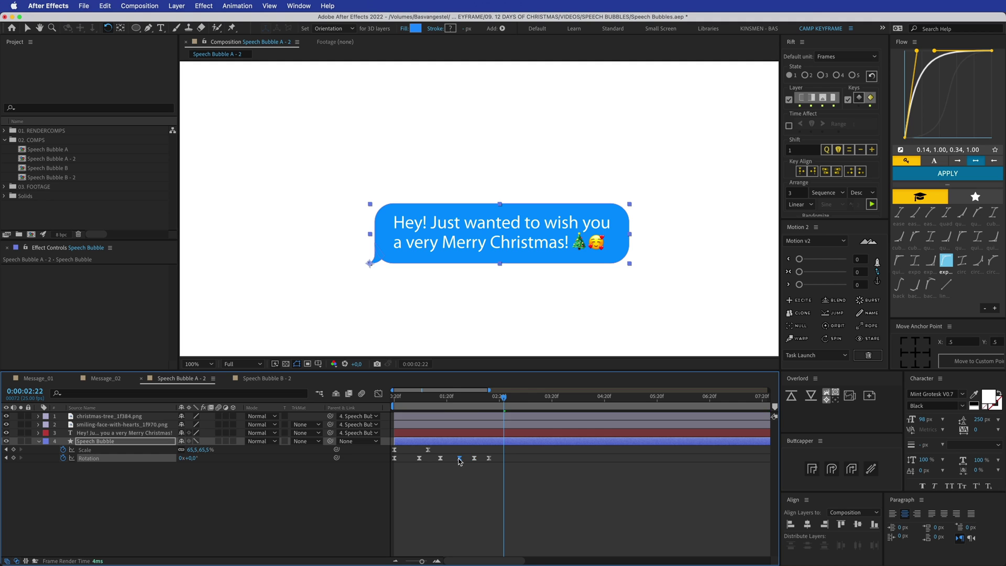
{"action": "left_click_drag", "start_coordinate": [442, 401], "coordinate": [392, 401]}
{"action": "key", "text": "space"}
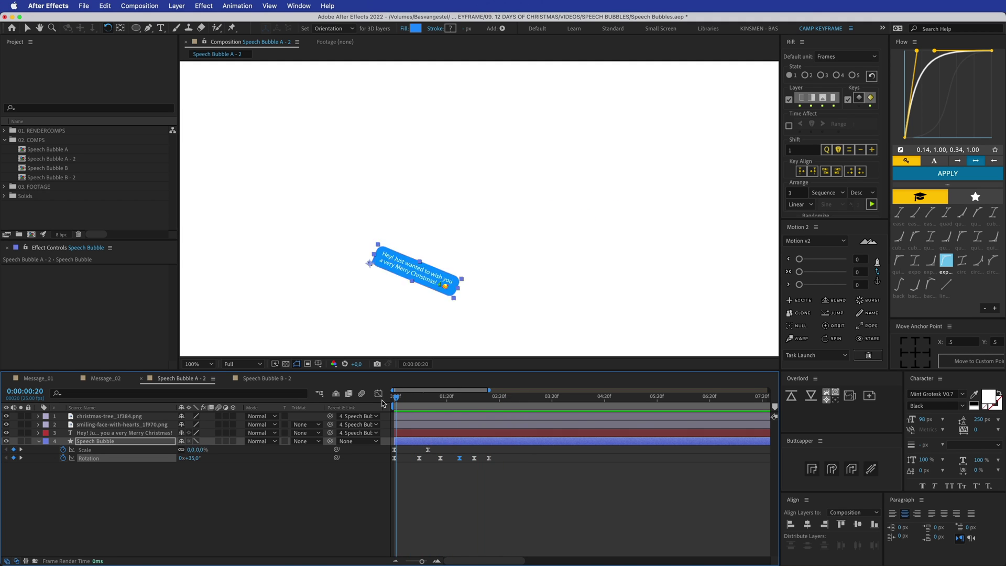
- Try to compress the timing of all scale and rotation keyframes proportionally, preview the faster animation, and undo the change
{"action": "left_click", "coordinate": [477, 473]}
{"action": "left_click_drag", "start_coordinate": [476, 473], "coordinate": [382, 447]}
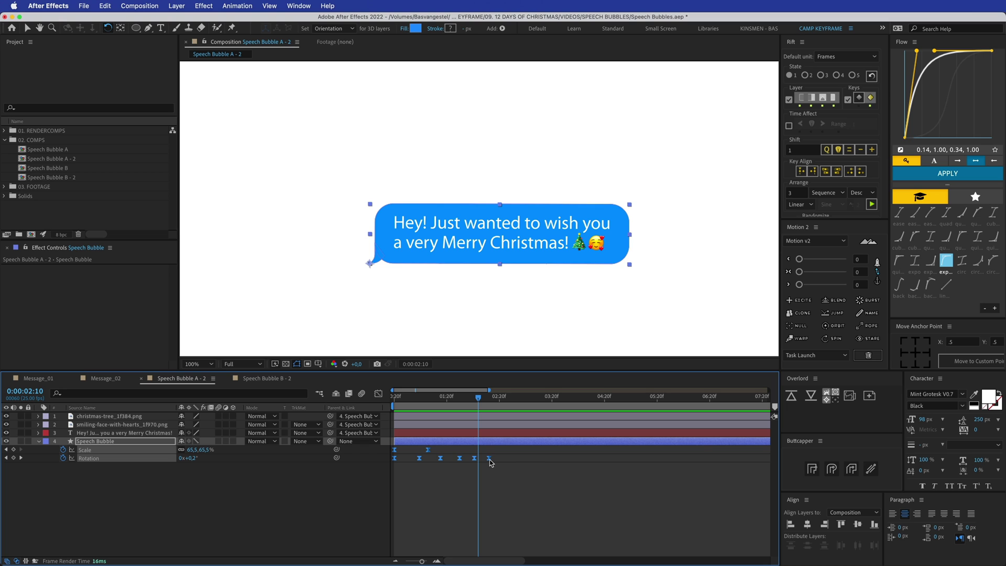
{"action": "left_click_drag", "start_coordinate": [486, 460], "coordinate": [457, 464]}
{"action": "key", "text": "Home"}
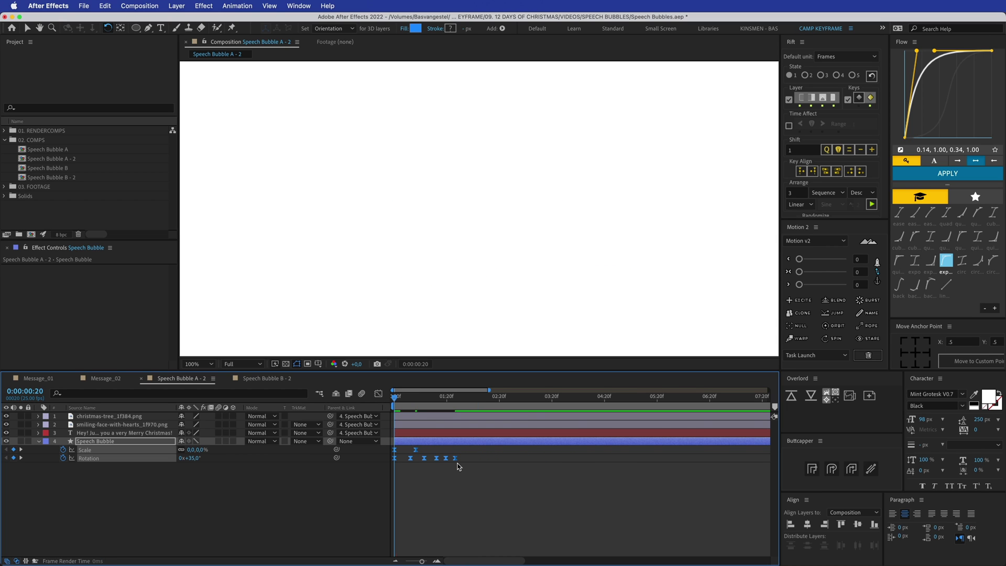
{"action": "key", "text": "space"}
{"action": "key", "text": "space"}
{"action": "key", "text": "super+z"}
- Move the ending scale keyframe and all rotation keyframes after the first a few frames earlier, and preview the pop-in
{"action": "left_click", "coordinate": [488, 473]}
{"action": "left_click", "coordinate": [432, 398]}
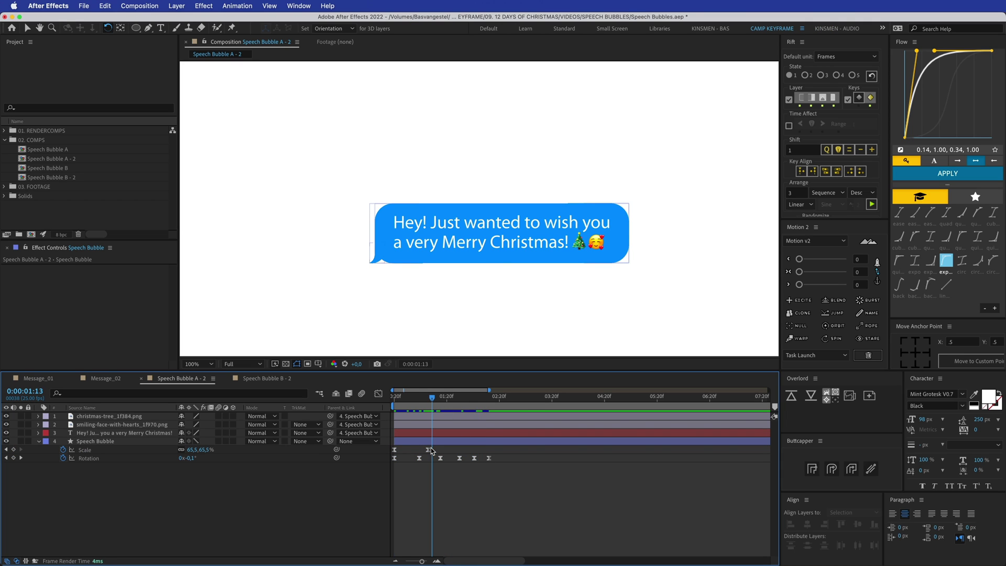
{"action": "left_click", "coordinate": [428, 450]}
{"action": "left_click", "coordinate": [419, 458], "text": "shift"}
{"action": "left_click_drag", "start_coordinate": [495, 471], "coordinate": [380, 474]}
{"action": "left_click", "coordinate": [947, 172]}
{"action": "left_click", "coordinate": [545, 471]}
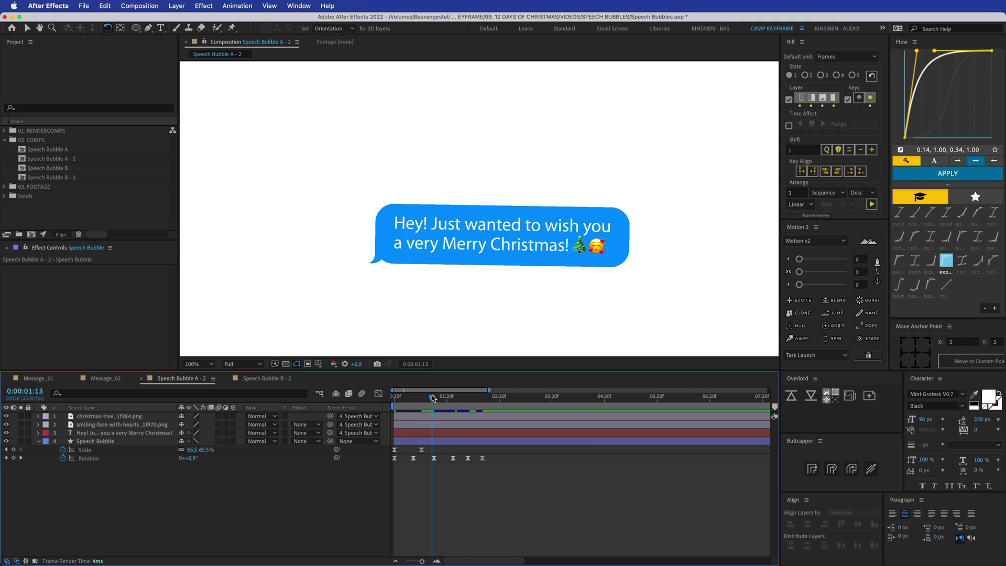
{"action": "left_click_drag", "start_coordinate": [432, 397], "coordinate": [376, 404]}
{"action": "key", "text": "space"}
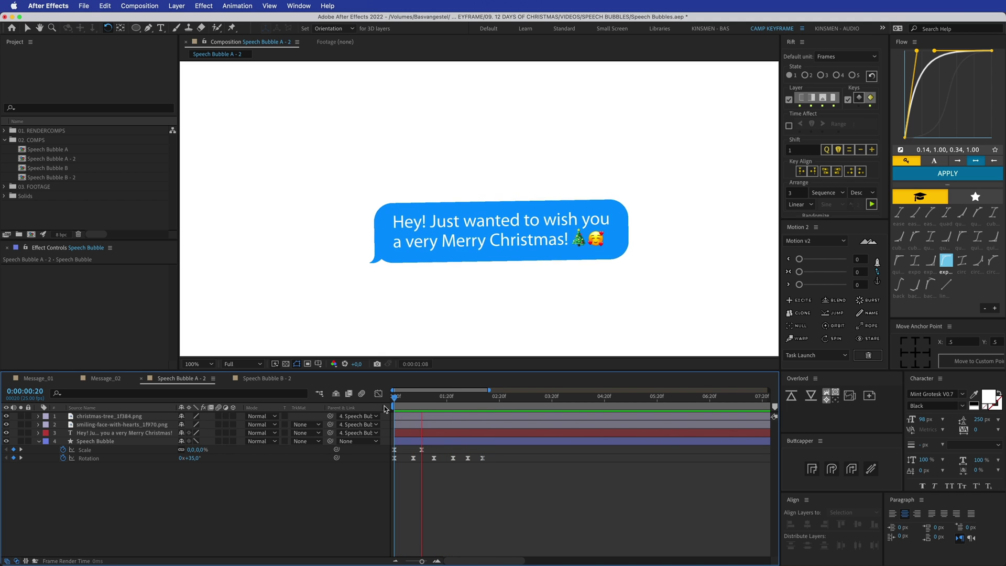
- Move the last four rotation keyframes slightly earlier so the wobble starts sooner, and preview the result
{"action": "left_click_drag", "start_coordinate": [501, 475], "coordinate": [428, 458]}
{"action": "key", "text": "space"}
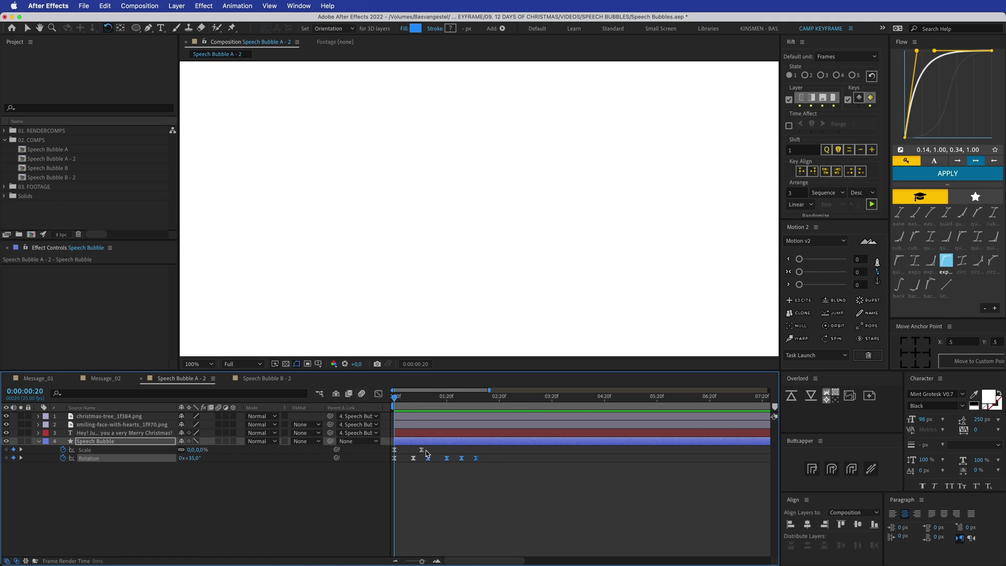
{"action": "key", "text": "space"}
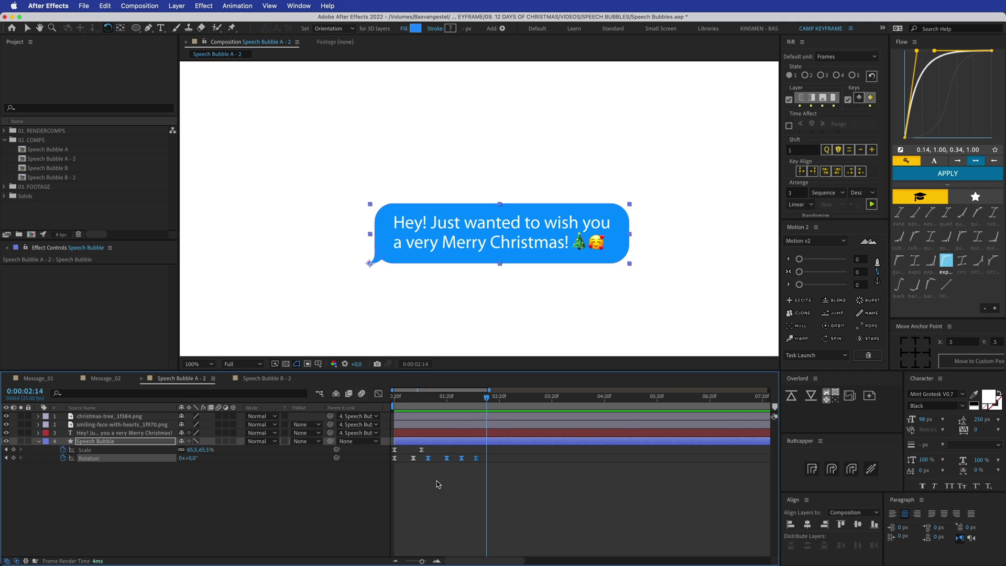
{"action": "left_click", "coordinate": [466, 483]}
- Duplicate the Speech Bubble layer, bring the copy to the front, solo it, and reveal its keyframes
{"action": "left_click", "coordinate": [135, 441]}
{"action": "key", "text": "ctrl+d"}
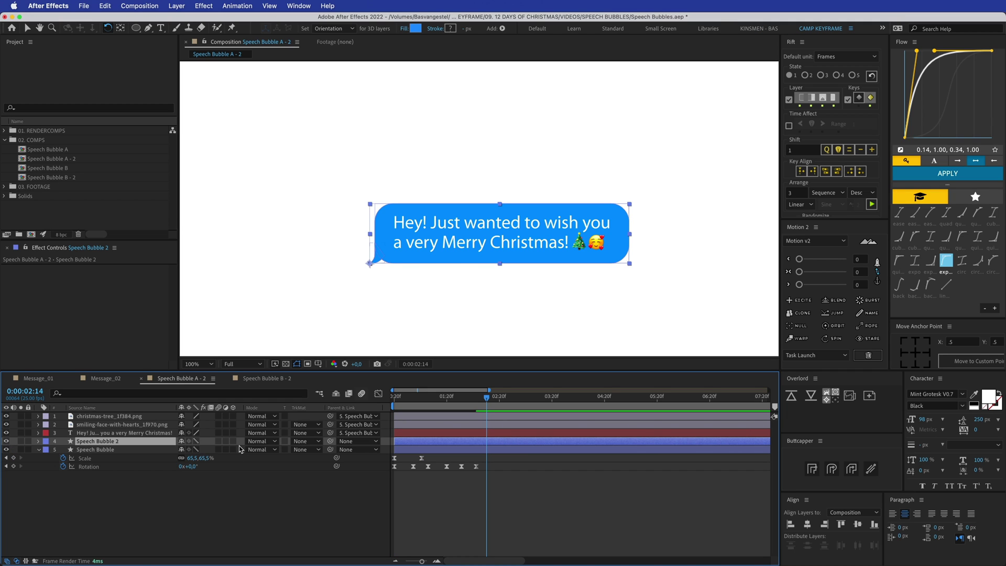
{"action": "key", "text": "ctrl+shift+bracketright"}
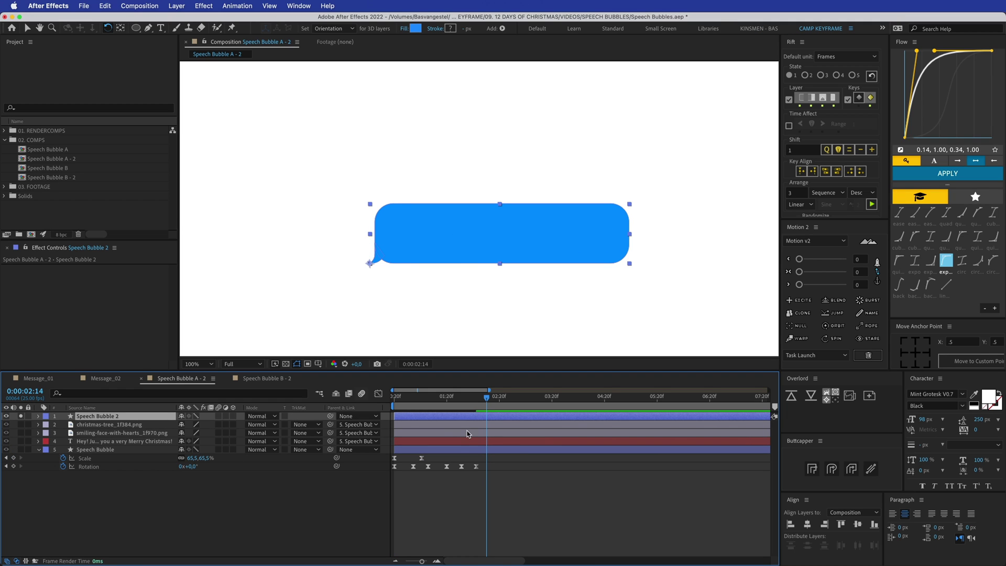
{"action": "key", "text": "u"}
{"action": "key", "text": "space"}
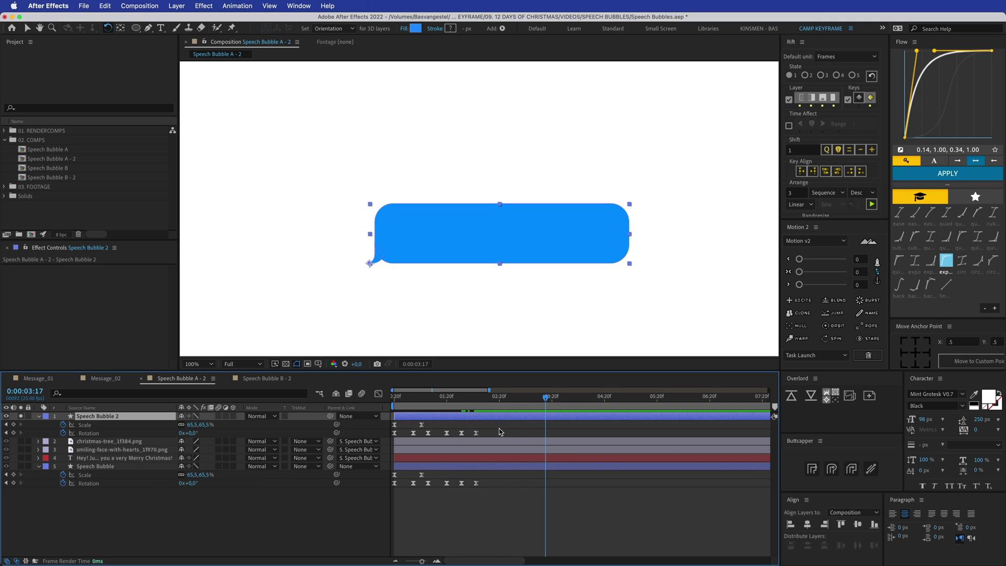
- Replace the duplicate's rotation keyframes with two new closely spaced ones that swing the bubble from a downward tilt to level
{"action": "left_click_drag", "start_coordinate": [507, 433], "coordinate": [380, 442]}
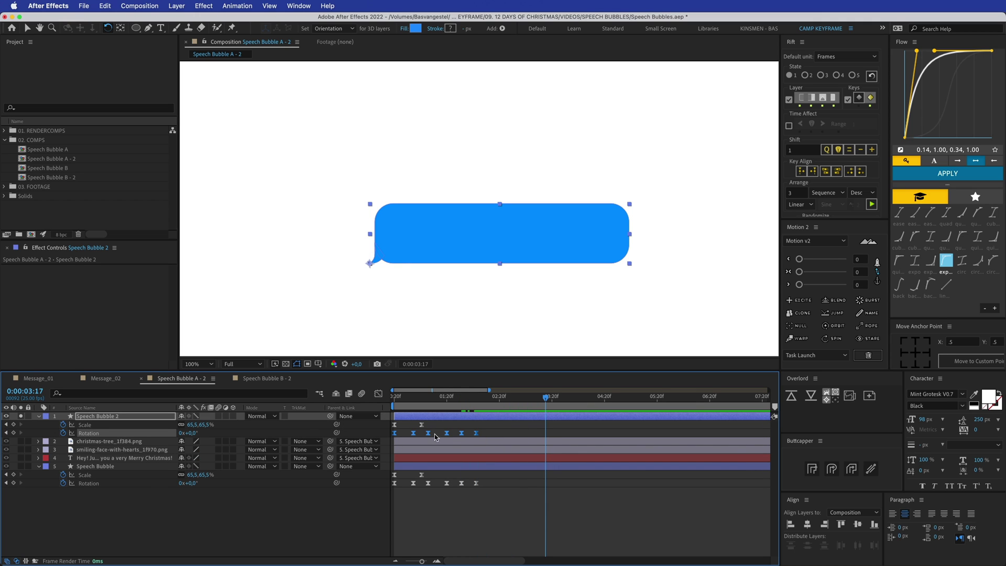
{"action": "left_click_drag", "start_coordinate": [418, 400], "coordinate": [407, 400]}
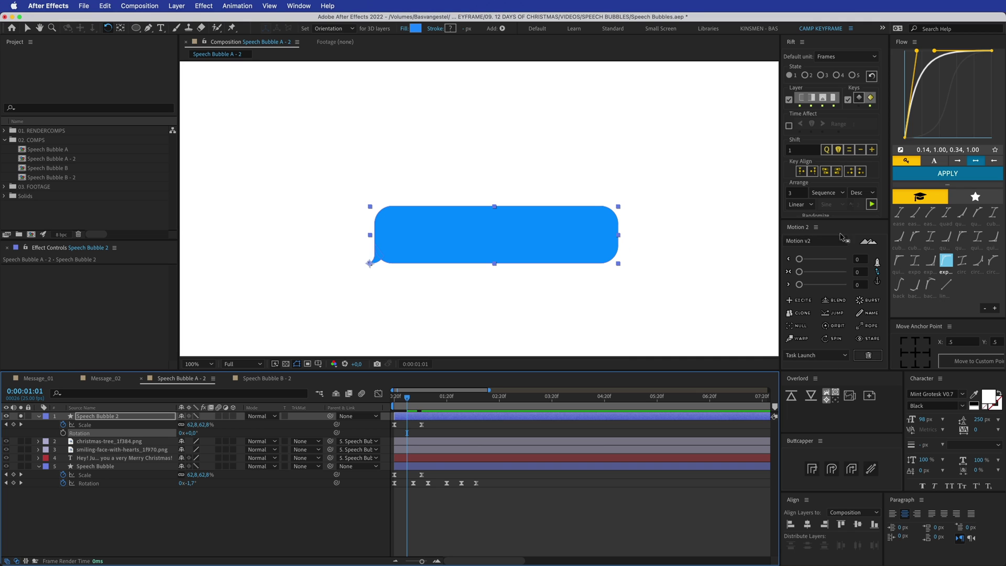
{"action": "left_click", "coordinate": [63, 433]}
{"action": "left_click_drag", "start_coordinate": [408, 433], "coordinate": [419, 433]}
{"action": "left_click_drag", "start_coordinate": [591, 236], "coordinate": [588, 307]}
{"action": "left_click_drag", "start_coordinate": [416, 435], "coordinate": [413, 433]}
{"action": "left_click_drag", "start_coordinate": [421, 431], "coordinate": [402, 437]}
{"action": "key", "text": "v"}
- Apply Motion 2's Excite to the duplicate's rotation, start it at 0:00:00:20, bring its second keyframe closer, and preview the automatic bounce
{"action": "left_click", "coordinate": [797, 301]}
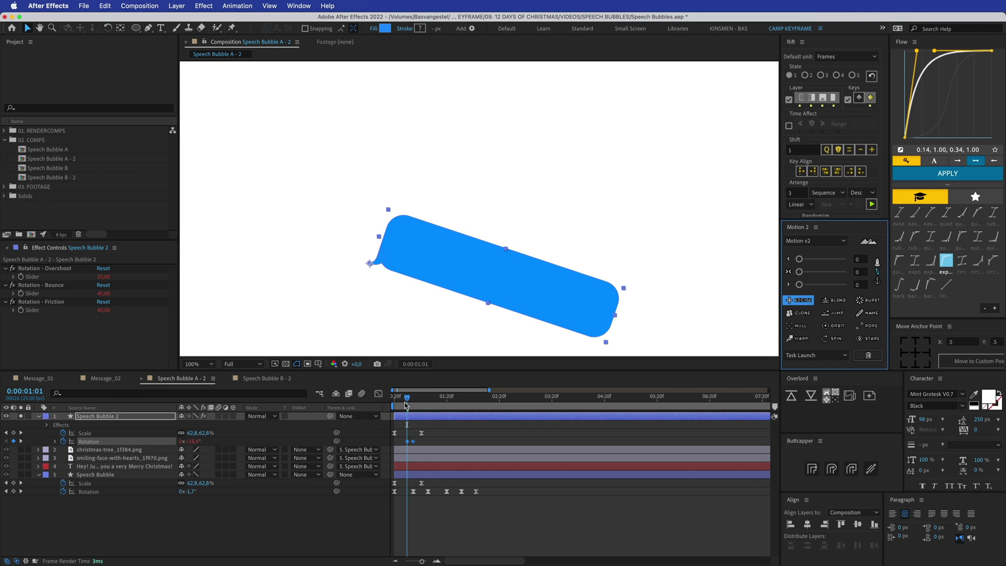
{"action": "key", "text": "space"}
{"action": "left_click_drag", "start_coordinate": [406, 440], "coordinate": [394, 442]}
{"action": "left_click_drag", "start_coordinate": [404, 399], "coordinate": [384, 403]}
{"action": "key", "text": "space"}
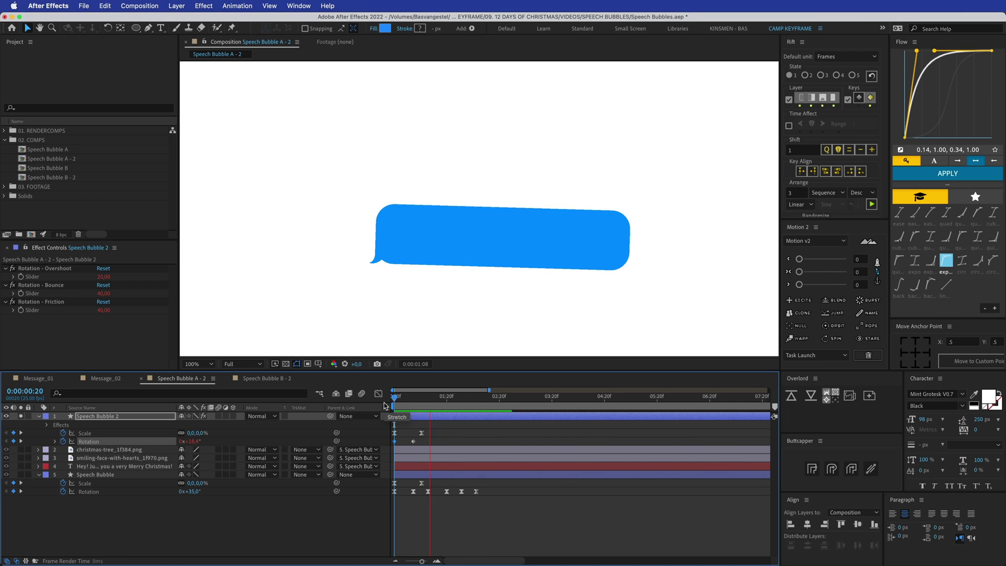
{"action": "left_click_drag", "start_coordinate": [413, 441], "coordinate": [409, 441]}
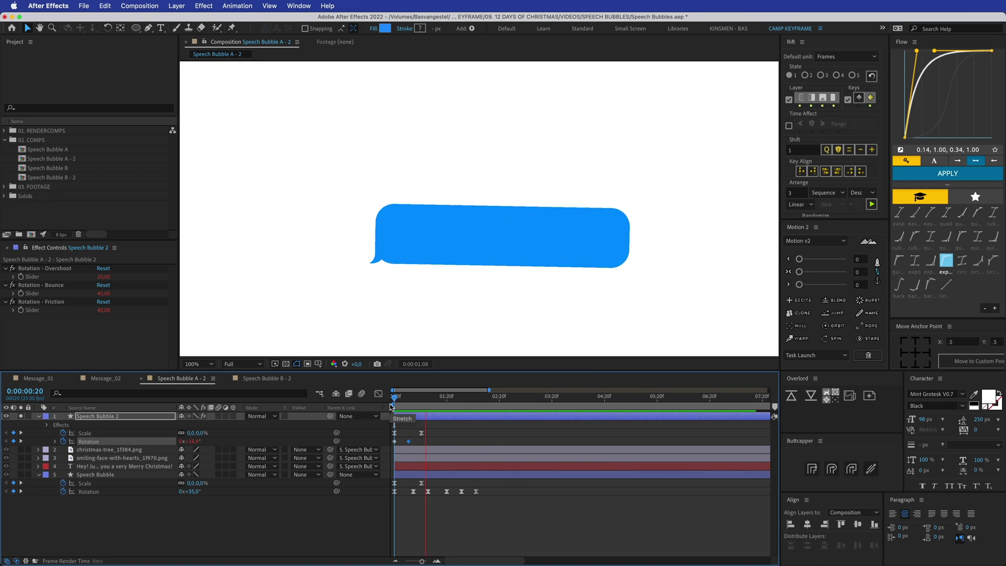
- Delete the Speech Bubble 2 layer and replay the original Speech Bubble animation
{"action": "left_click", "coordinate": [448, 419]}
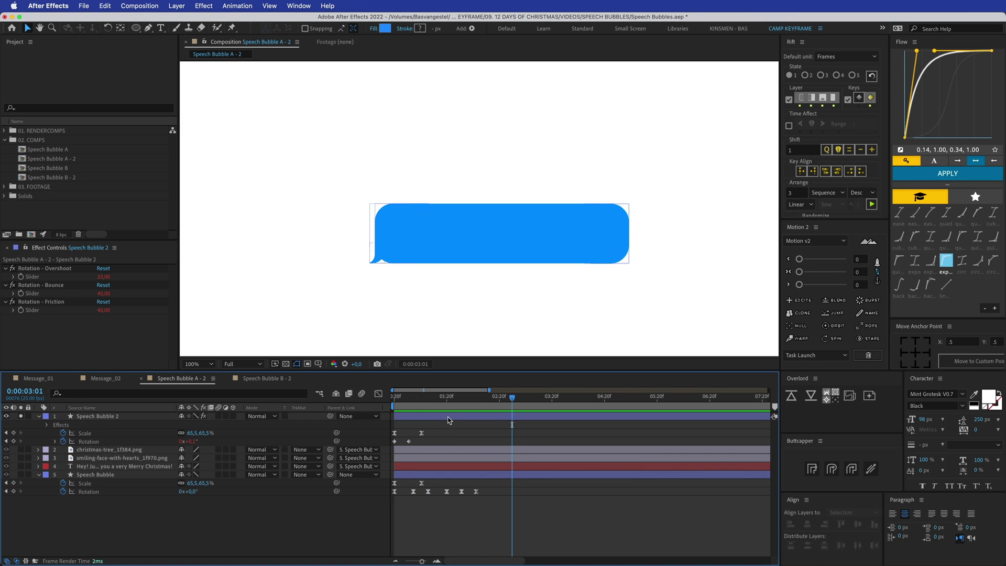
{"action": "key", "text": "Delete"}
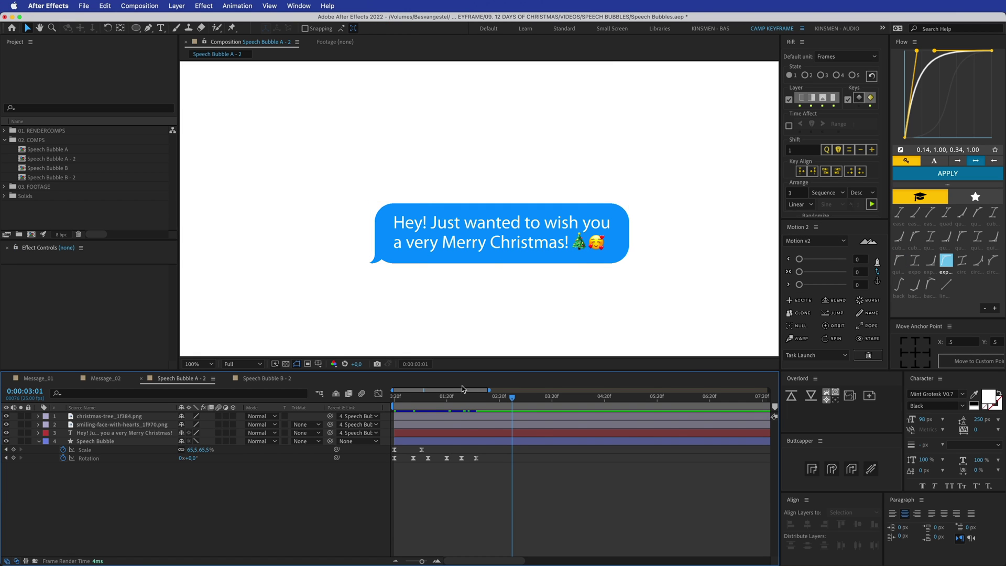
{"action": "key", "text": "space"}
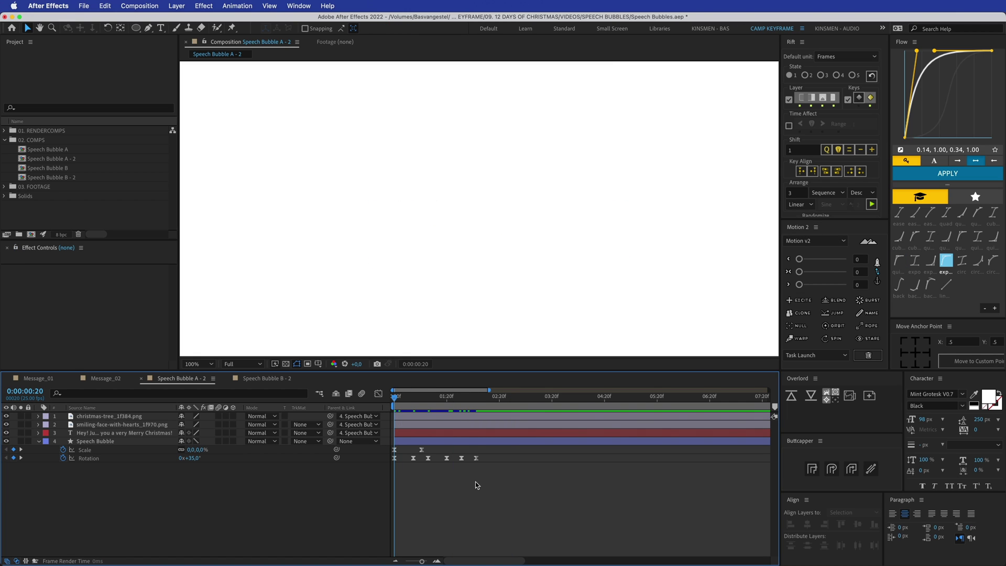
{"action": "key", "text": "space"}
{"action": "left_click_drag", "start_coordinate": [519, 482], "coordinate": [431, 474]}
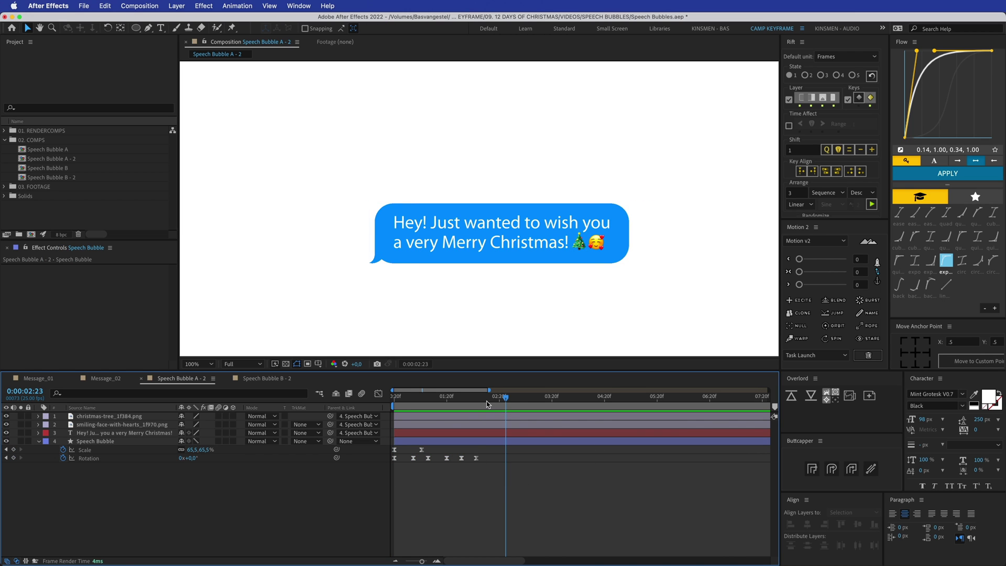
{"action": "key", "text": "space"}
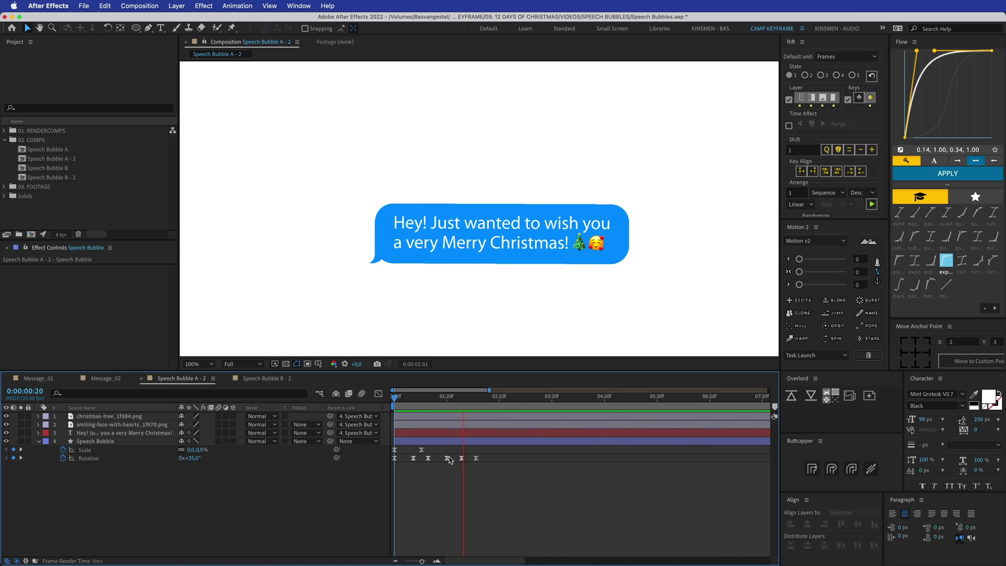
{"action": "key", "text": "space"}
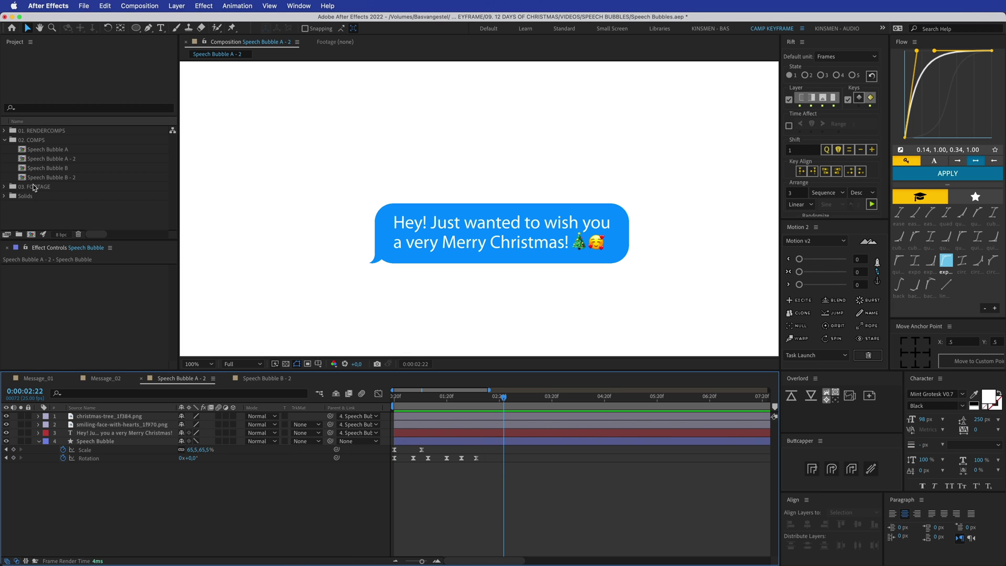
- Open the Message_03 composition from the 01. RENDERCOMPS folder
{"action": "left_click", "coordinate": [4, 131]}
{"action": "left_click", "coordinate": [47, 140]}
{"action": "key", "text": "Down"}
{"action": "key", "text": "Down"}
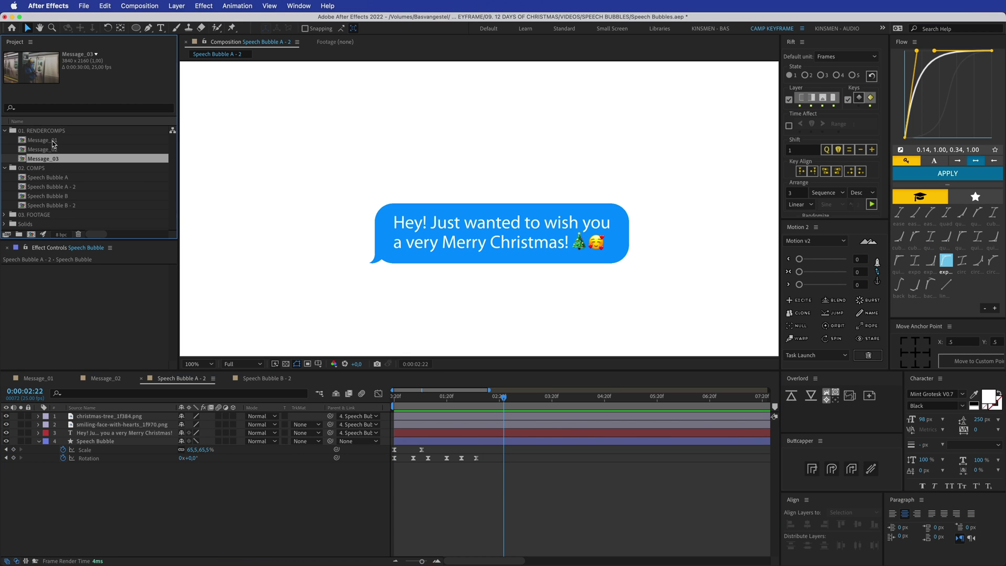
{"action": "double_click", "coordinate": [55, 159]}
- Replace the Speech Bubble A layer in Message_03 with the Speech Bubble A - 2 comp, and show the frame at 0:00:01:02
{"action": "left_click", "coordinate": [147, 417]}
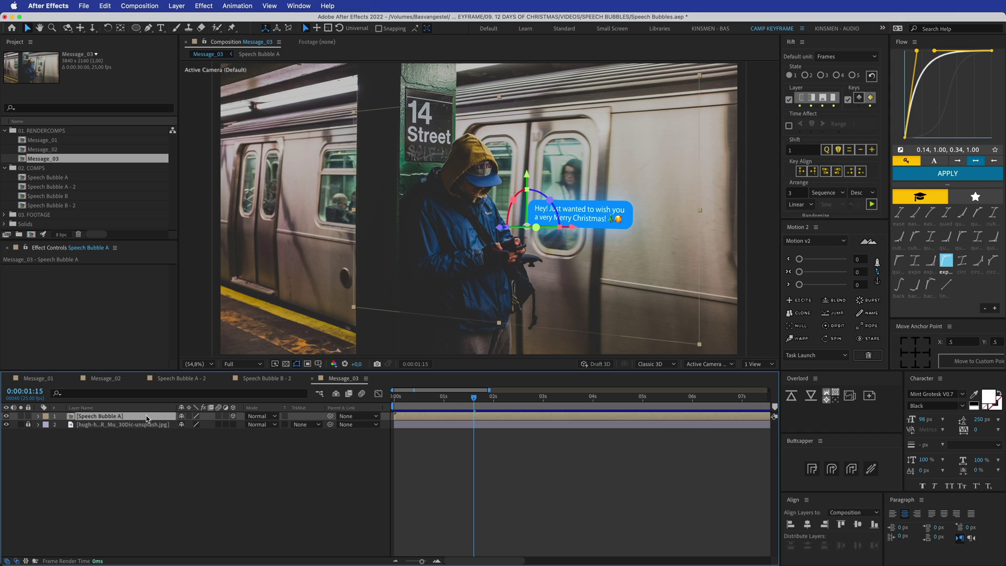
{"action": "key", "text": "Delete"}
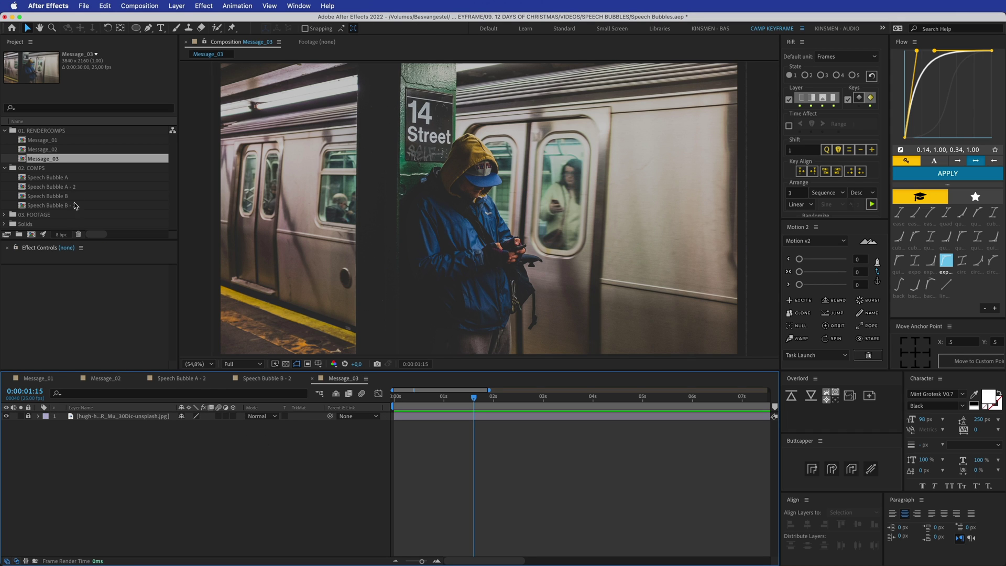
{"action": "left_click", "coordinate": [62, 187]}
{"action": "left_click_drag", "start_coordinate": [62, 189], "coordinate": [483, 210]}
{"action": "left_click_drag", "start_coordinate": [474, 399], "coordinate": [448, 408]}
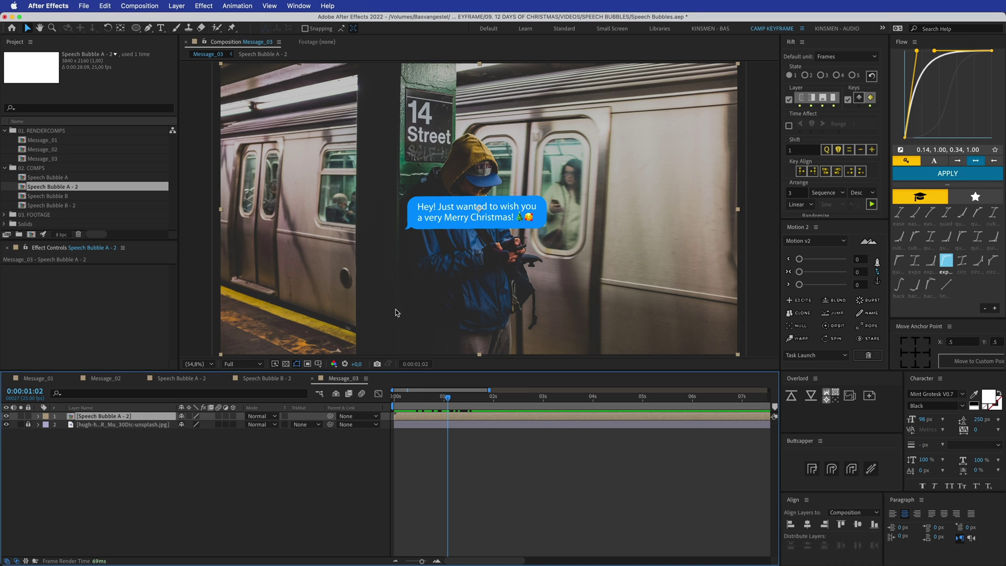
- Make the Speech Bubble A - 2 layer 3D and rotate it around its vertical axis to follow the train's perspective
{"action": "left_click", "coordinate": [233, 416]}
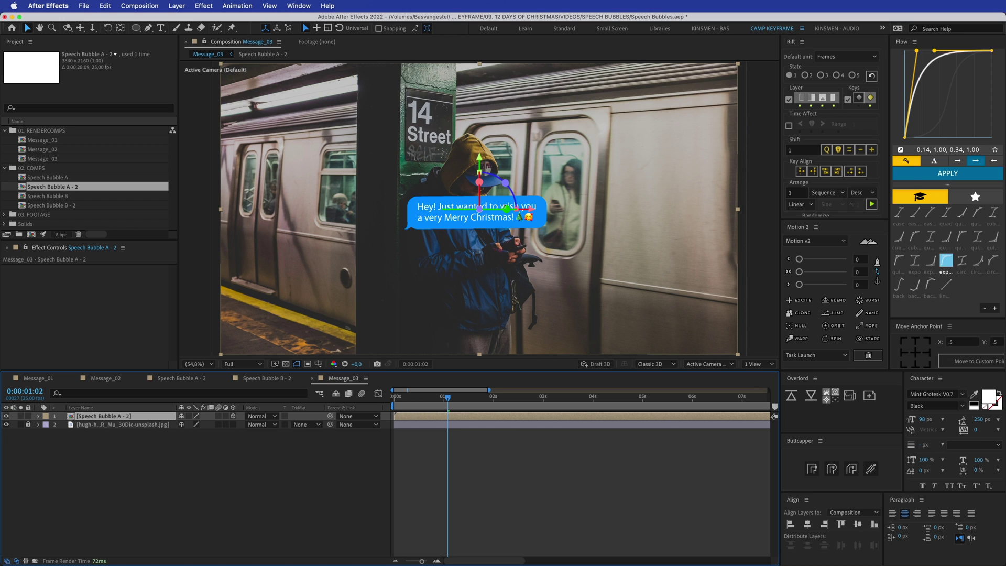
{"action": "key", "text": "w"}
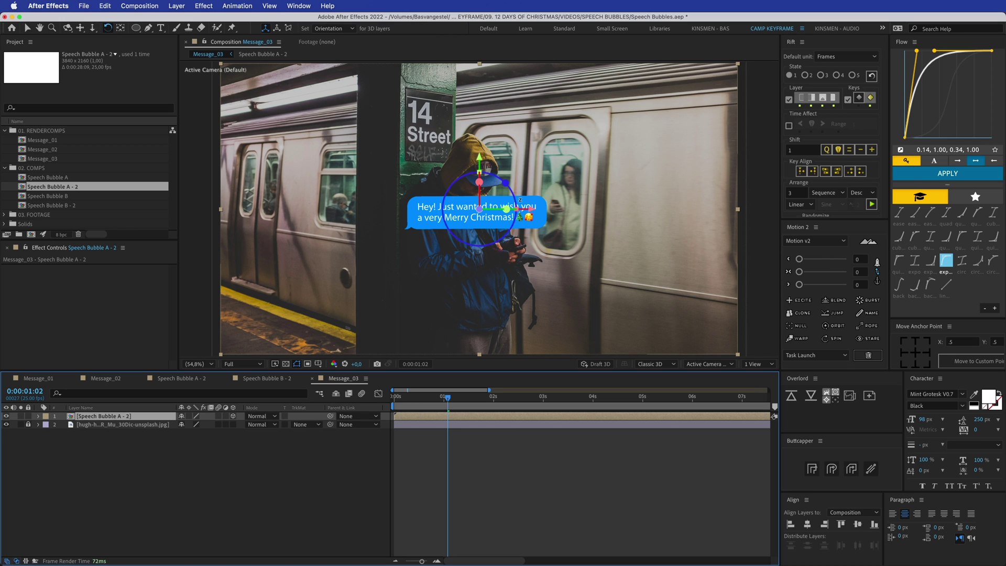
{"action": "left_click_drag", "start_coordinate": [527, 208], "coordinate": [651, 229]}
{"action": "key", "text": "v"}
- Scale the speech bubble to 68% and position it over the train door beside the man
{"action": "key", "text": "s"}
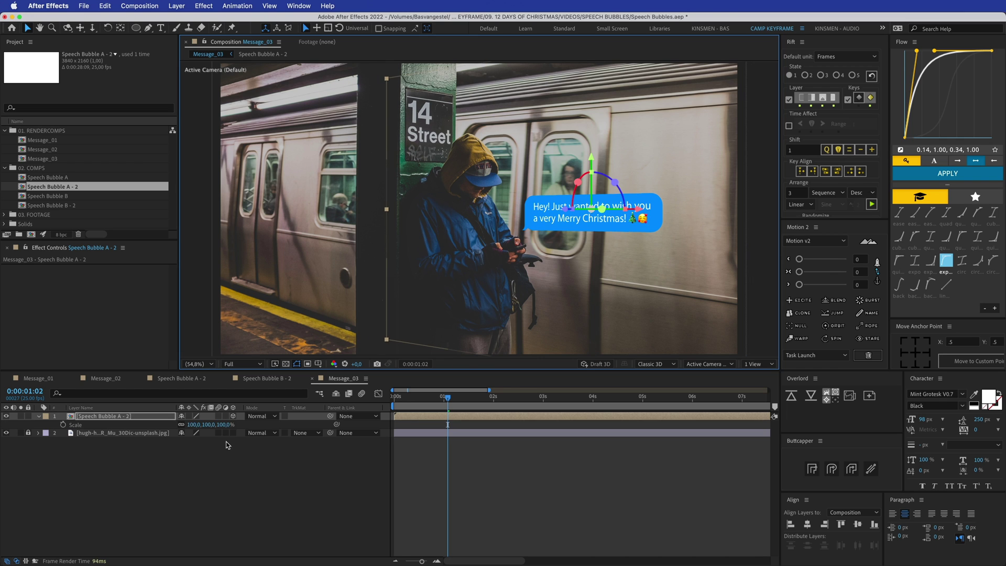
{"action": "left_click_drag", "start_coordinate": [219, 424], "coordinate": [210, 424]}
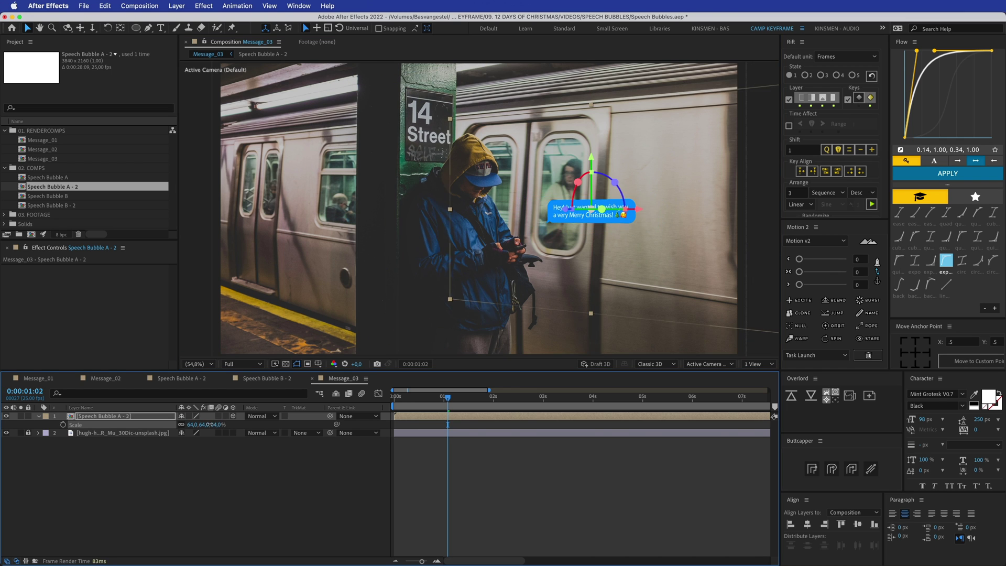
{"action": "mouse_move", "coordinate": [636, 214]}
{"action": "left_mouse_down"}
{"action": "mouse_move", "coordinate": [610, 215]}
{"action": "mouse_move", "coordinate": [620, 215]}
{"action": "left_mouse_up"}
- Deselect the bubble and preview its pop-in over the subway photo from the start of Message_03
{"action": "left_click", "coordinate": [580, 474]}
{"action": "key", "text": "space"}
{"action": "left_click_drag", "start_coordinate": [637, 268], "coordinate": [594, 273]}
{"action": "left_click", "coordinate": [555, 212]}
{"action": "left_click_drag", "start_coordinate": [448, 397], "coordinate": [380, 403]}
{"action": "key", "text": "space"}
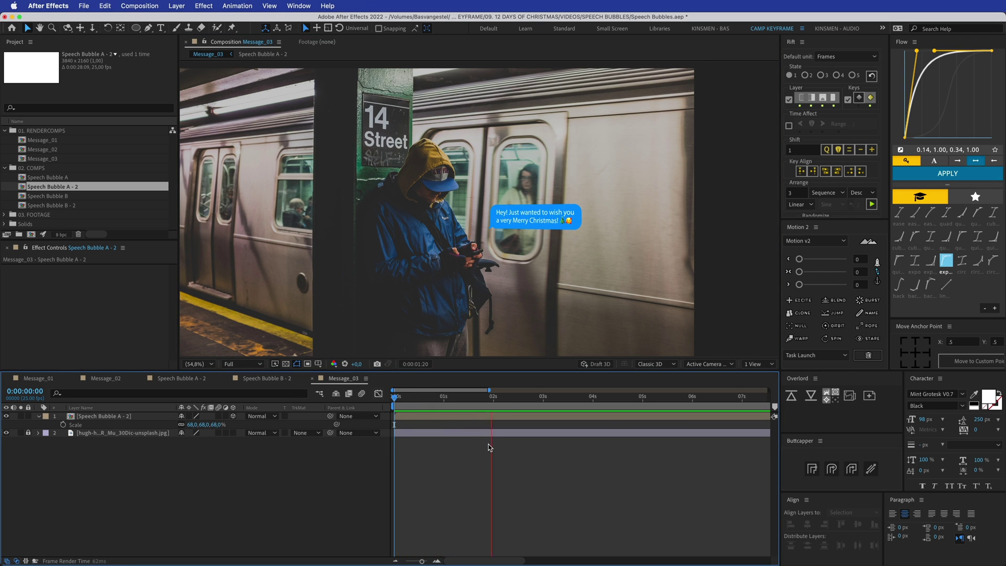
{"action": "key", "text": "space"}
{"action": "left_click", "coordinate": [498, 415]}
{"action": "left_click", "coordinate": [489, 460]}
- Add an Outer Glow layer style to Speech Bubble A - 2 and expand its settings
{"action": "left_click", "coordinate": [86, 416]}
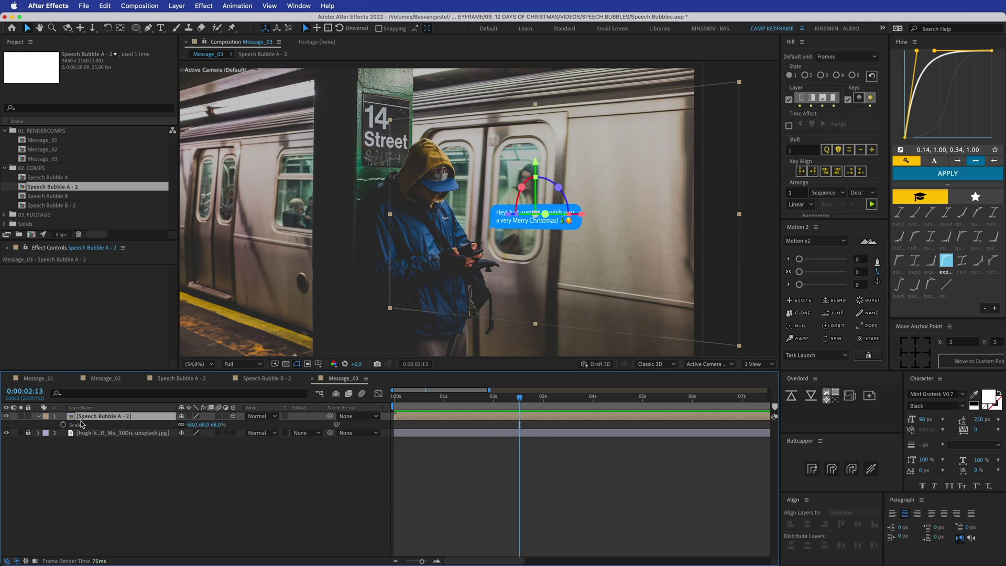
{"action": "right_click", "coordinate": [87, 422]}
{"action": "mouse_move", "coordinate": [198, 406]}
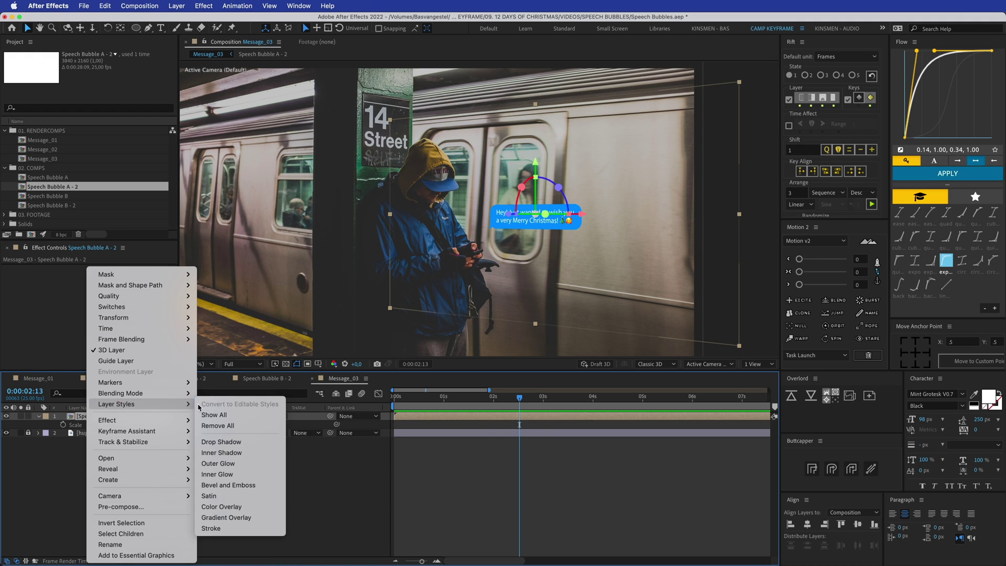
{"action": "left_click", "coordinate": [199, 463]}
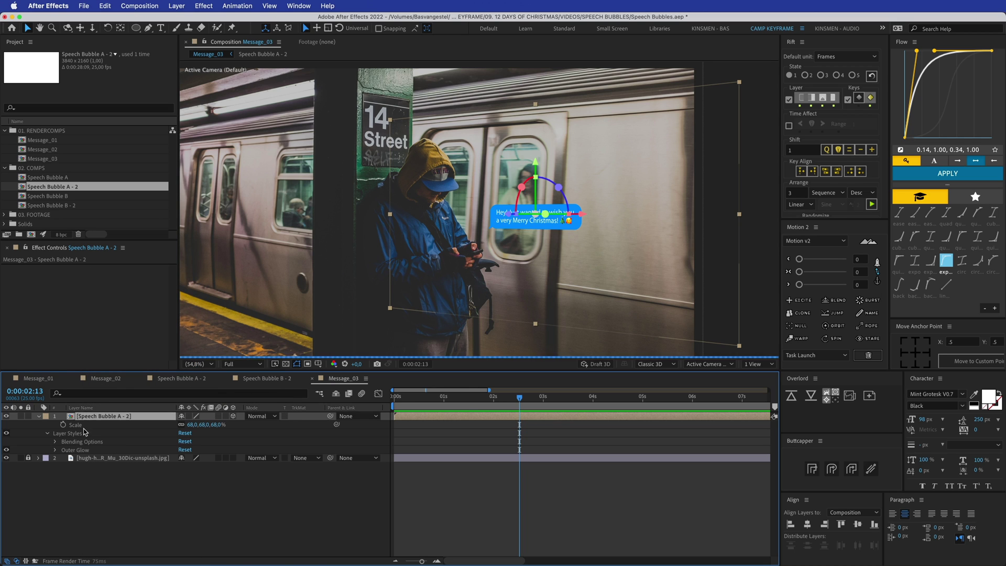
{"action": "left_click", "coordinate": [56, 450]}
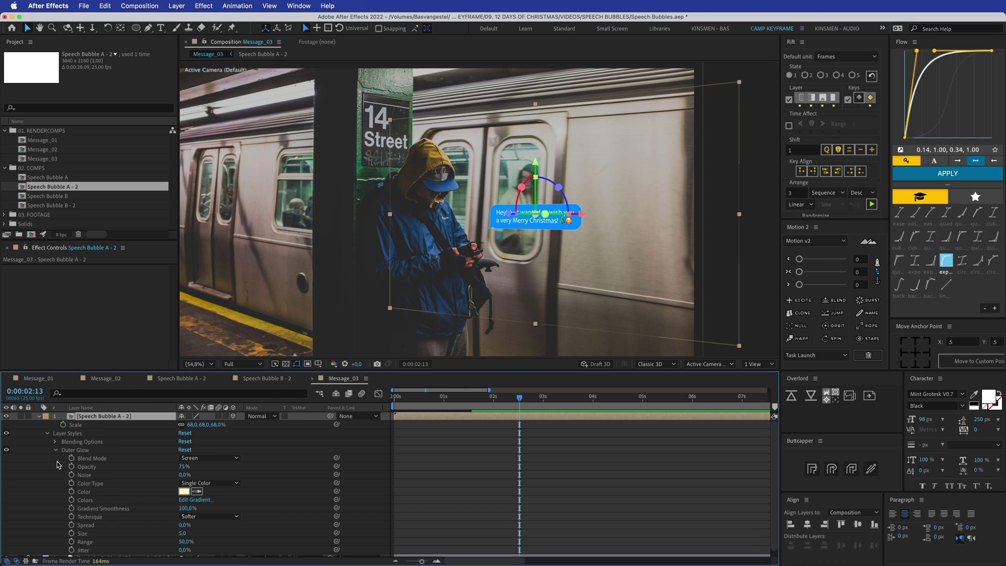
- Sample the bubble's blue as the Outer Glow color and lighten it
{"action": "left_click", "coordinate": [557, 203]}
{"action": "left_click", "coordinate": [184, 491]}
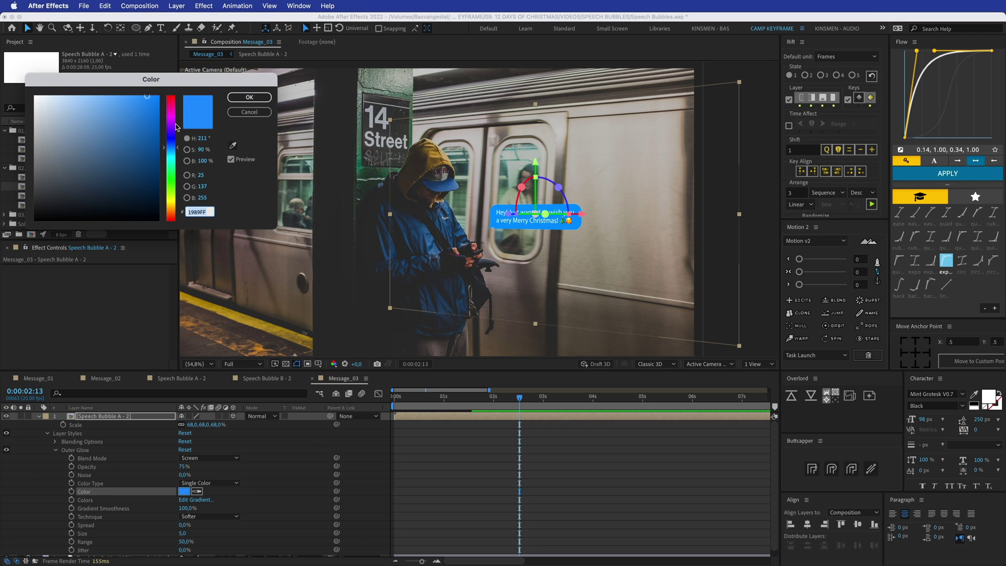
{"action": "left_click_drag", "start_coordinate": [124, 103], "coordinate": [106, 95]}
{"action": "left_click", "coordinate": [249, 97]}
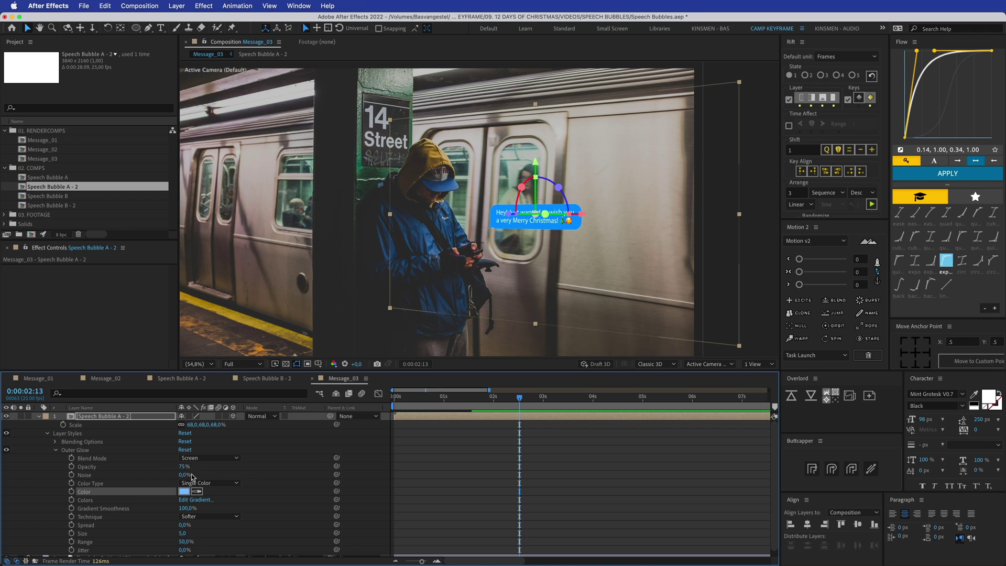
- Set the Outer Glow size to 142 and its color to a slightly darker version of the bubble's blue, 0874E6
{"action": "left_click_drag", "start_coordinate": [183, 525], "coordinate": [245, 534]}
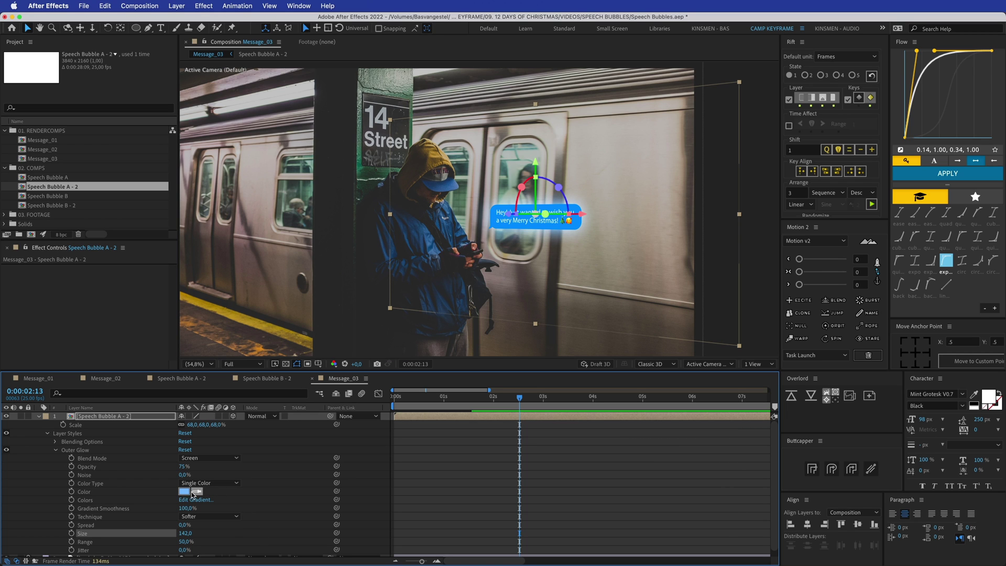
{"action": "left_click", "coordinate": [559, 208]}
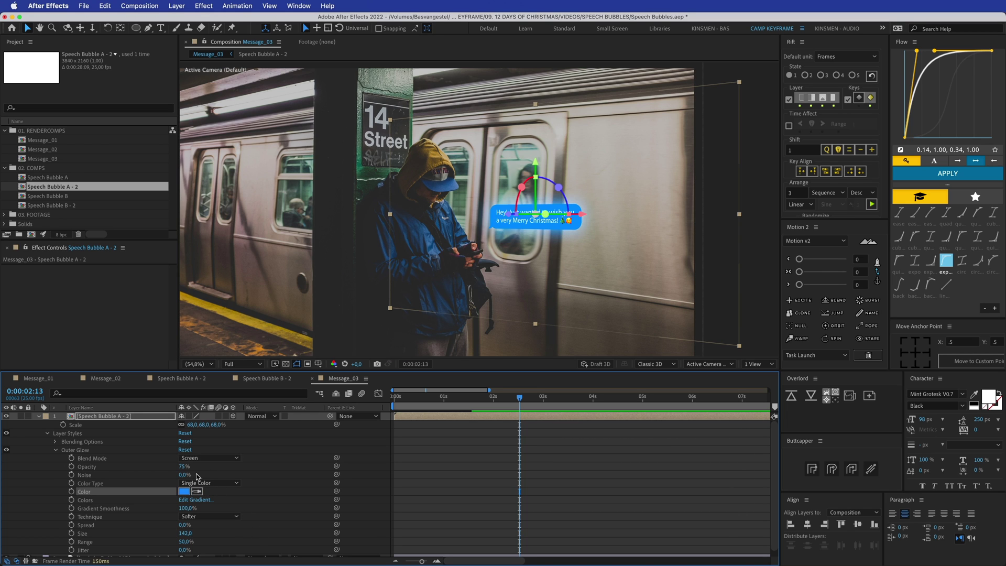
{"action": "left_click", "coordinate": [184, 492]}
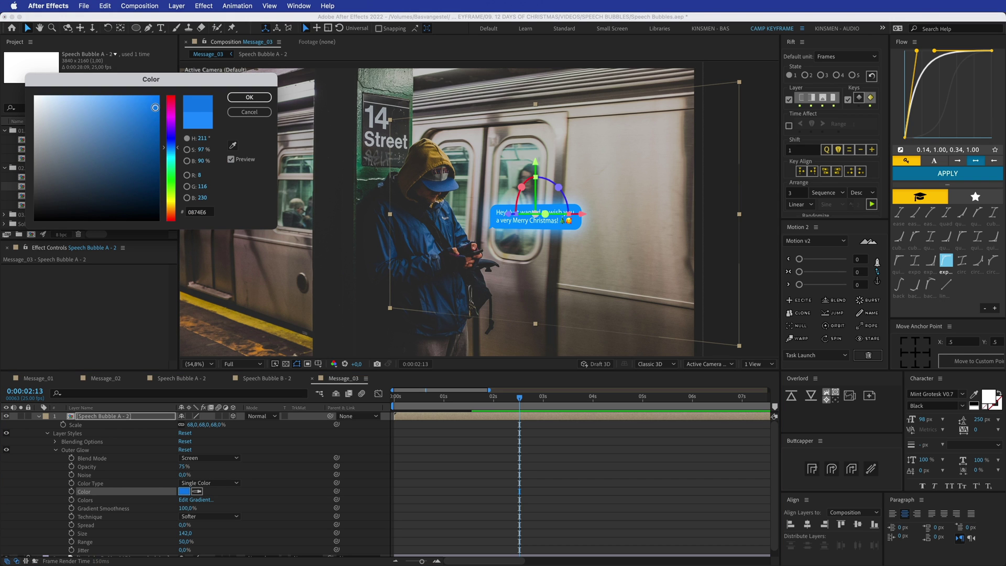
{"action": "left_click", "coordinate": [249, 97]}
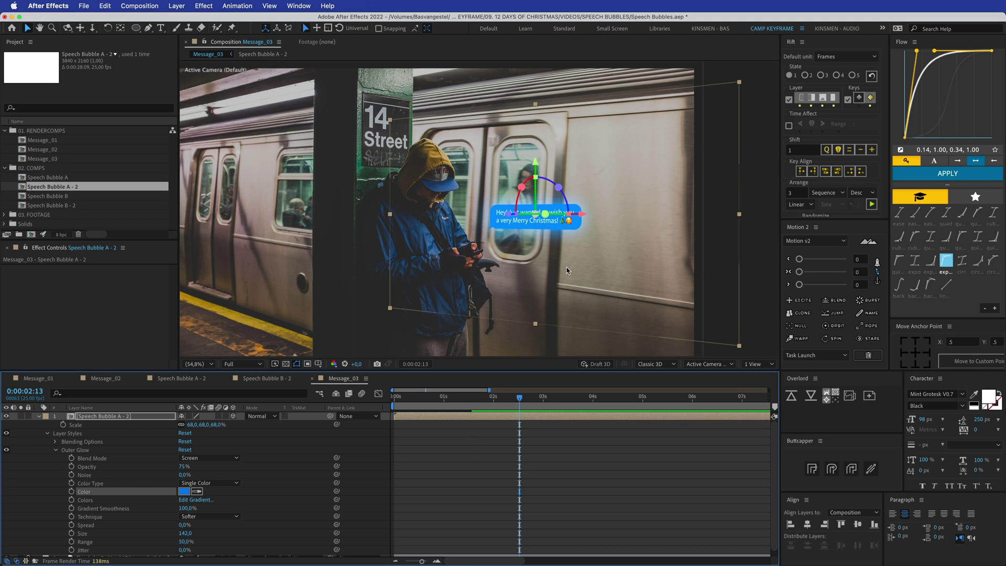
- Examine the blue glow around the speech bubble up close with the layer deselected
{"action": "scroll", "coordinate": [545, 274], "scroll_direction": "up", "scroll_amount": 1}
{"action": "scroll", "coordinate": [545, 275], "scroll_direction": "up", "scroll_amount": 1}
{"action": "left_click_drag", "start_coordinate": [545, 274], "coordinate": [513, 267]}
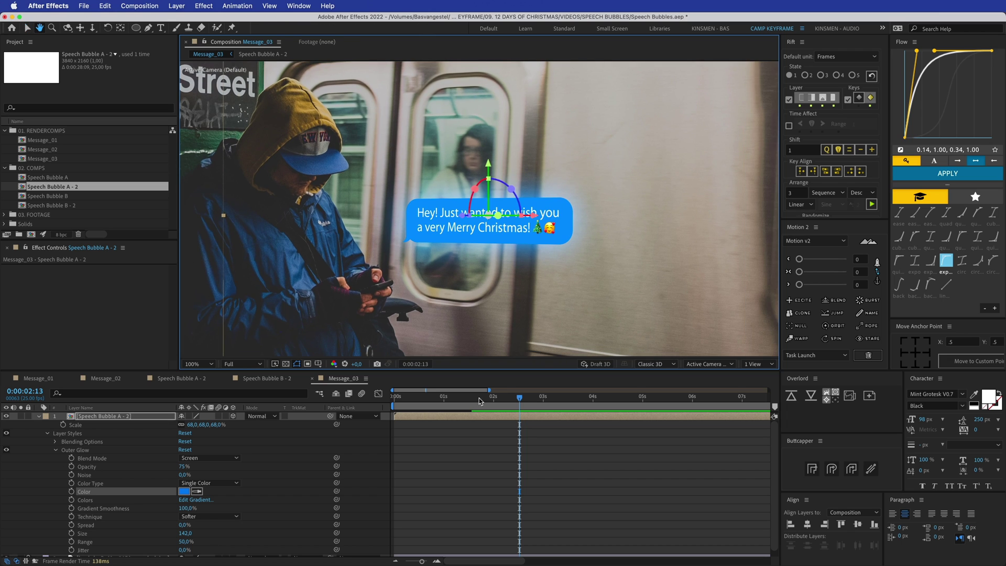
{"action": "left_click", "coordinate": [459, 454]}
{"action": "left_click", "coordinate": [455, 415]}
{"action": "left_click", "coordinate": [455, 461]}
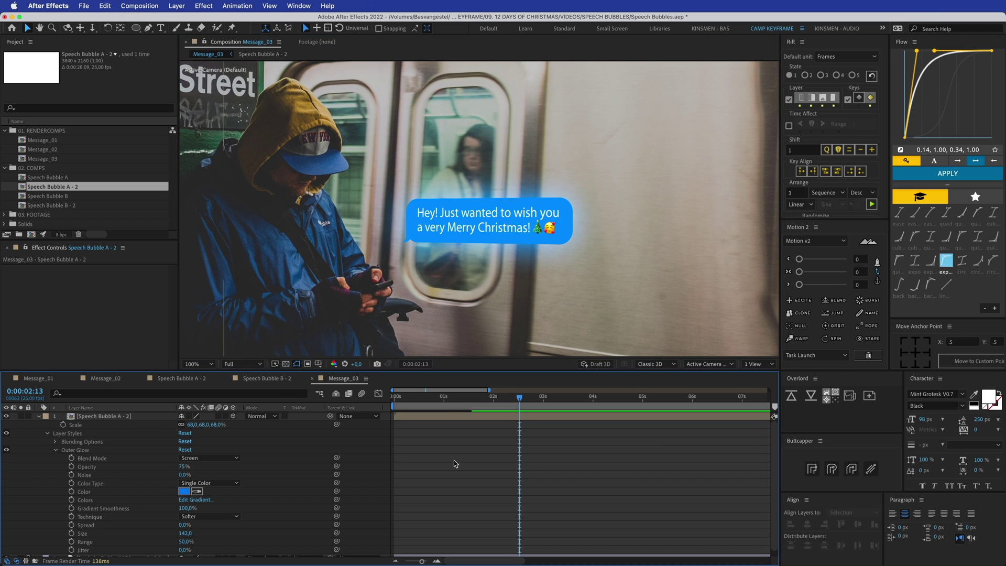
{"action": "key", "text": "comma"}
{"action": "key", "text": "comma"}
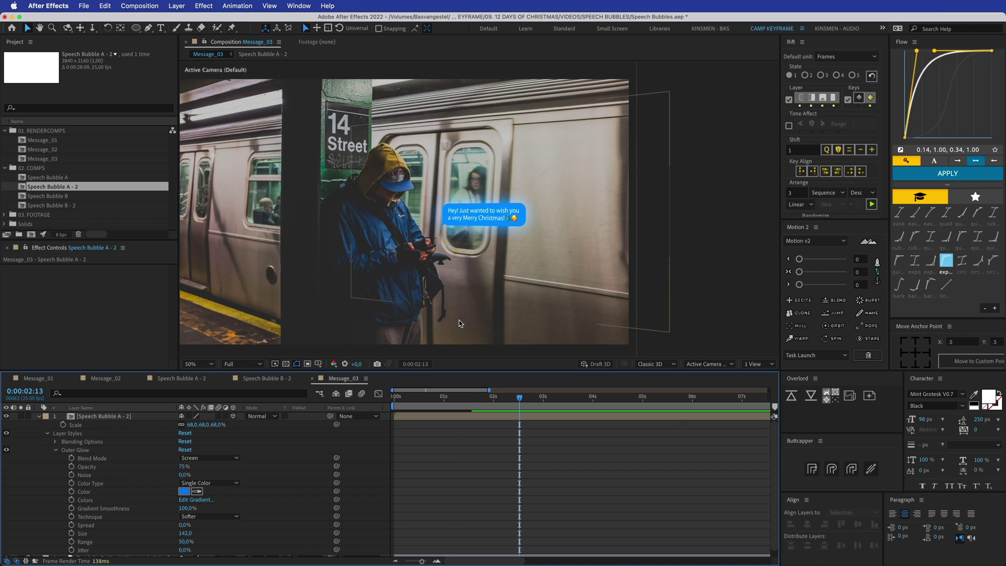
- Collapse the bubble layer's properties and play back the glowing bubble animation from the start of Message_03
{"action": "key", "text": "Home"}
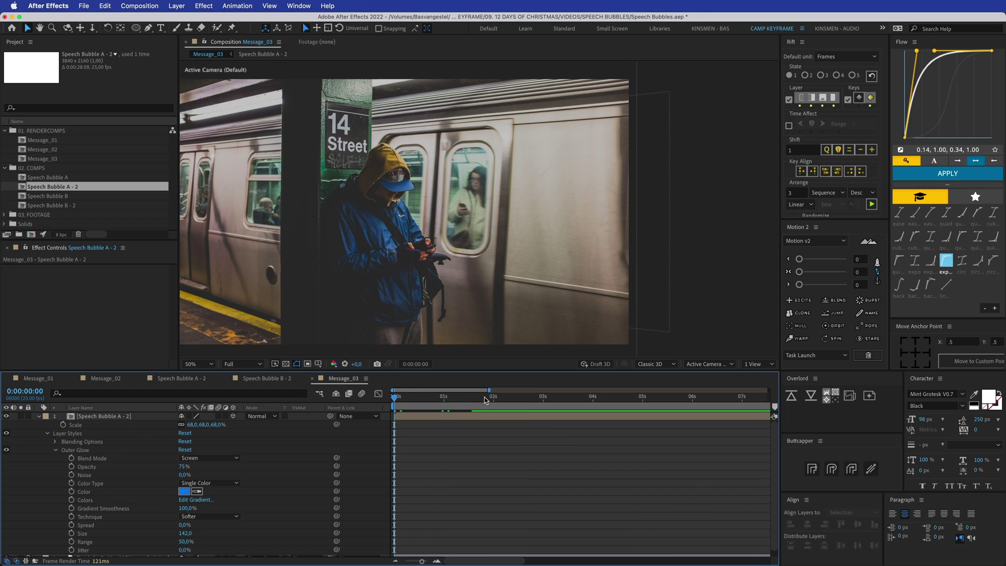
{"action": "left_click_drag", "start_coordinate": [485, 398], "coordinate": [497, 399]}
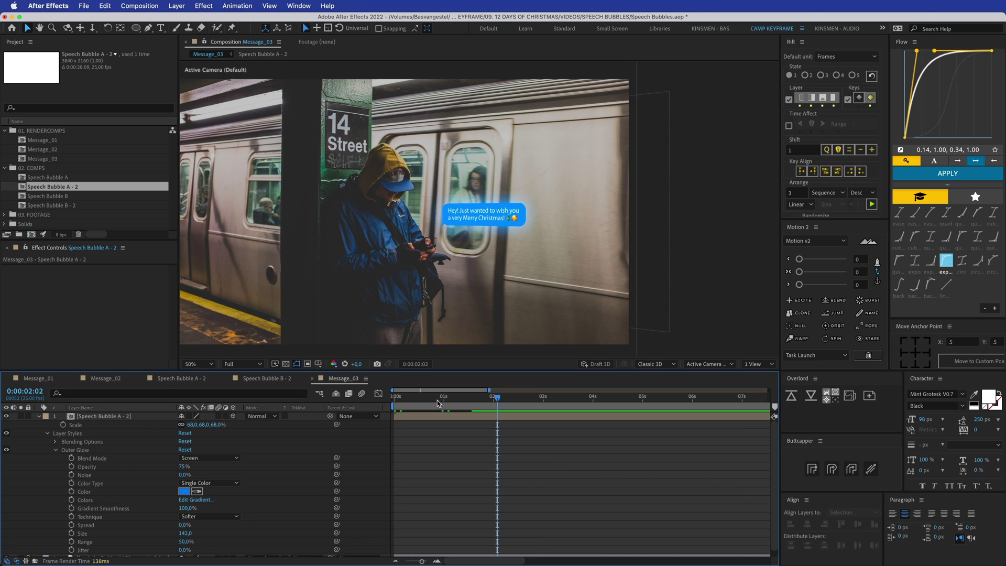
{"action": "key", "text": "Home"}
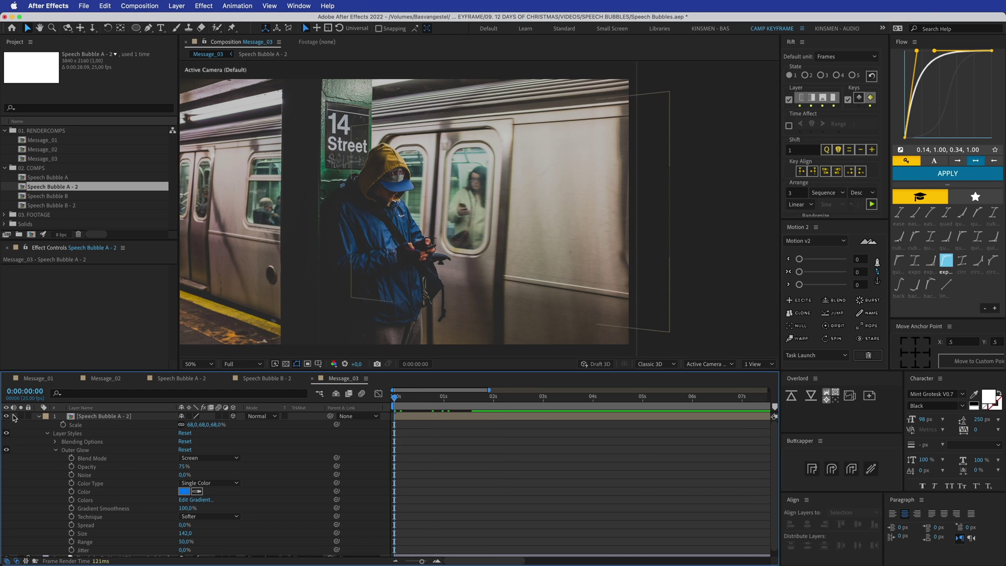
{"action": "left_click", "coordinate": [39, 416]}
{"action": "key", "text": "space"}
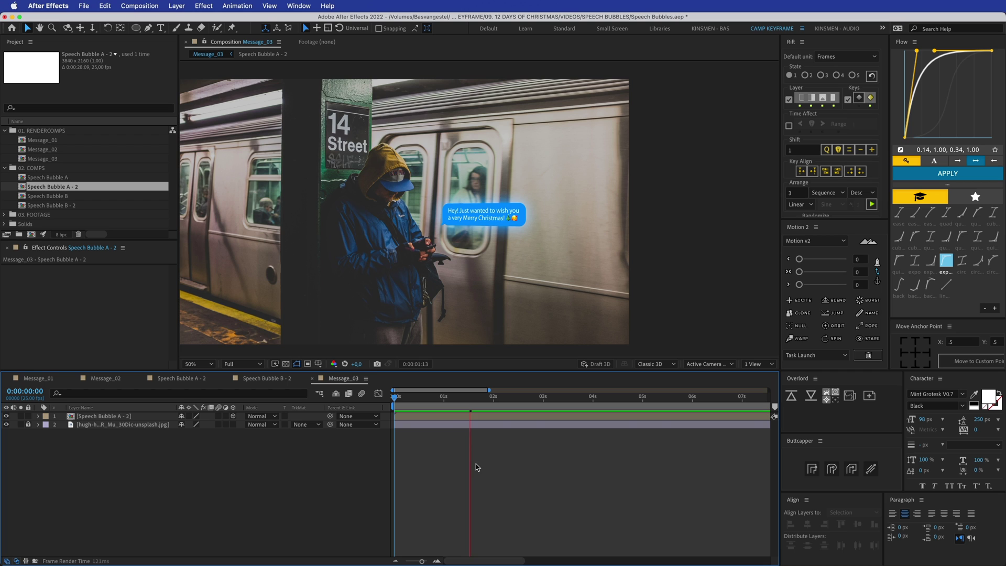
{"action": "key", "text": "space"}
{"action": "key", "text": "space"}
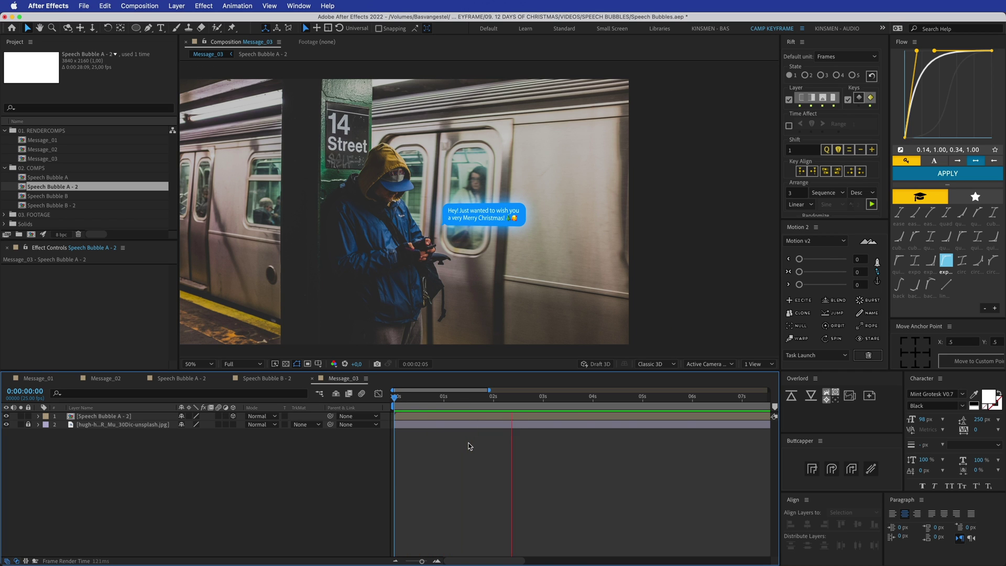
{"action": "key", "text": "space"}
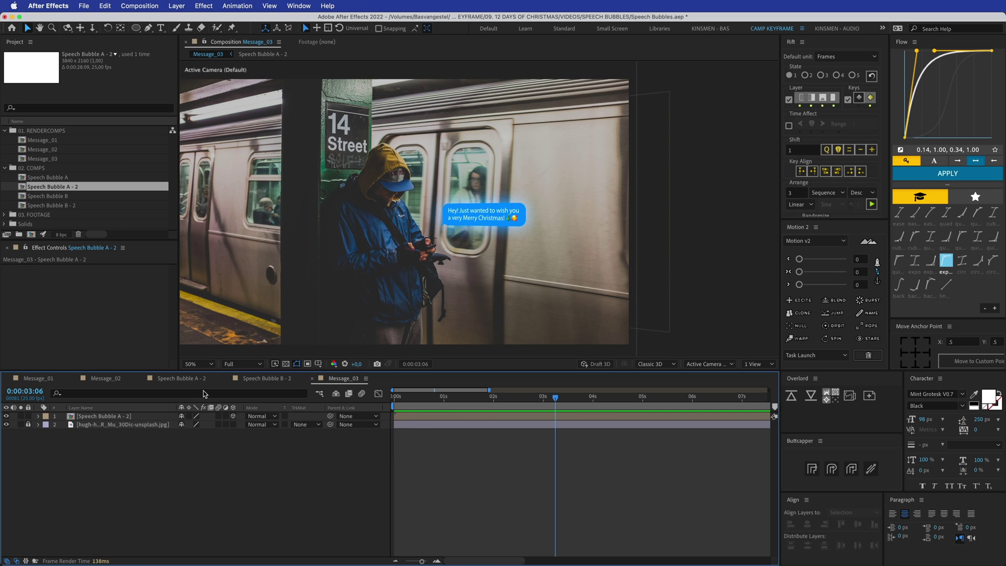
- Switch to the Message_02 composition and preview its typing-bubble animation
{"action": "left_click", "coordinate": [126, 379]}
{"action": "left_click_drag", "start_coordinate": [444, 398], "coordinate": [409, 402]}
{"action": "key", "text": "space"}
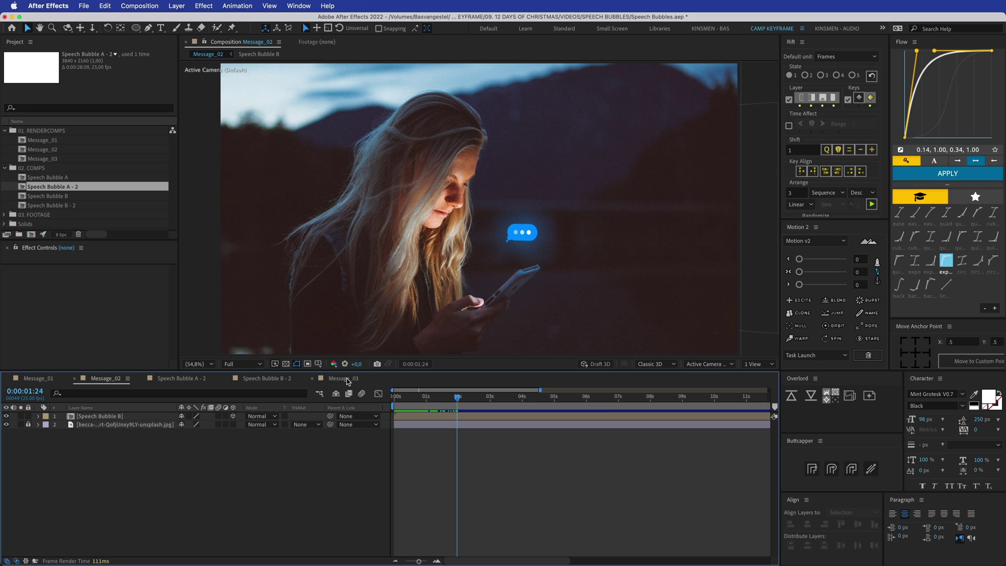
- Open the Speech Bubble B comp and inspect the small, medium and large shapes of the typing bubble at 0:00:00:15
{"action": "double_click", "coordinate": [100, 416]}
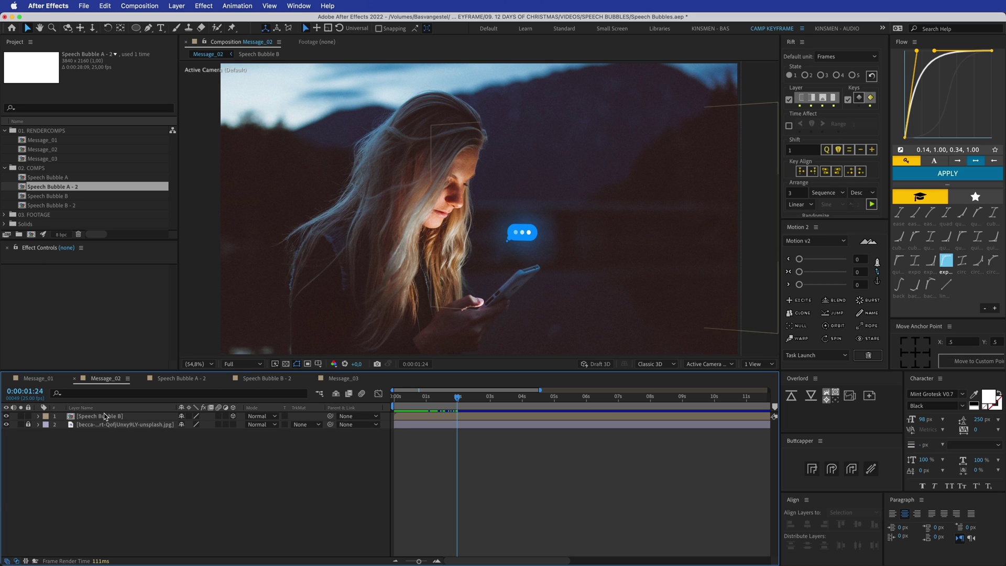
{"action": "left_click_drag", "start_coordinate": [451, 401], "coordinate": [423, 402]}
{"action": "key", "text": "period"}
{"action": "left_click_drag", "start_coordinate": [298, 321], "coordinate": [532, 247]}
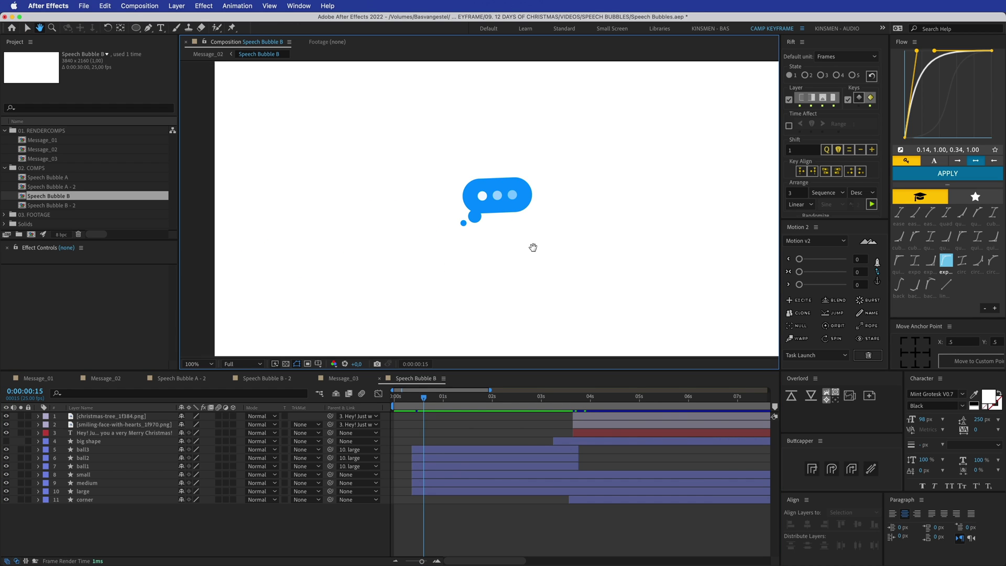
{"action": "left_click", "coordinate": [463, 224]}
{"action": "scroll", "coordinate": [473, 227], "scroll_direction": "up", "scroll_amount": 1}
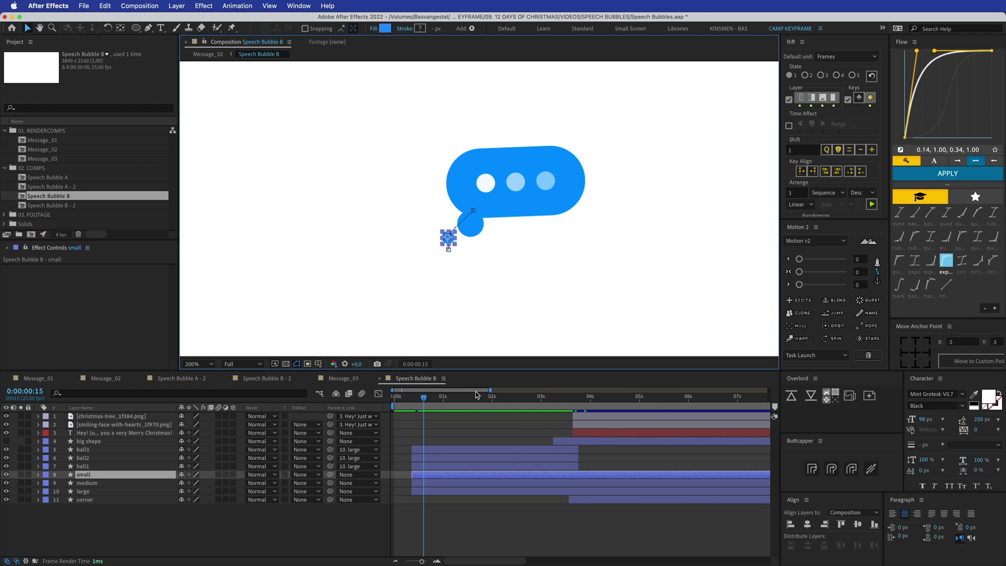
{"action": "left_click", "coordinate": [476, 231]}
{"action": "left_click", "coordinate": [569, 202]}
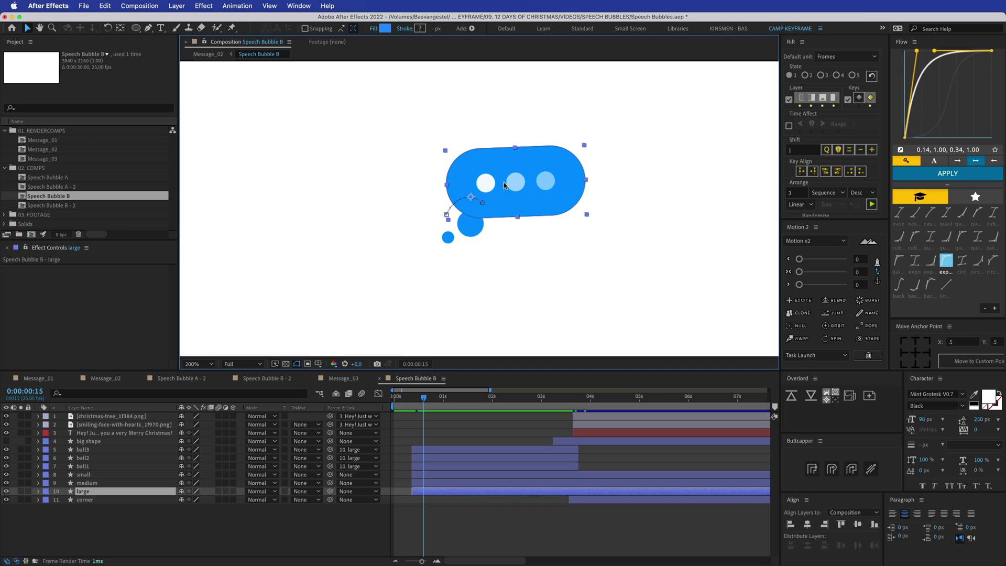
- Scrub Speech Bubble B to 0:00:04:00 to view the typing bubble's change into the full message
{"action": "left_click", "coordinate": [550, 399]}
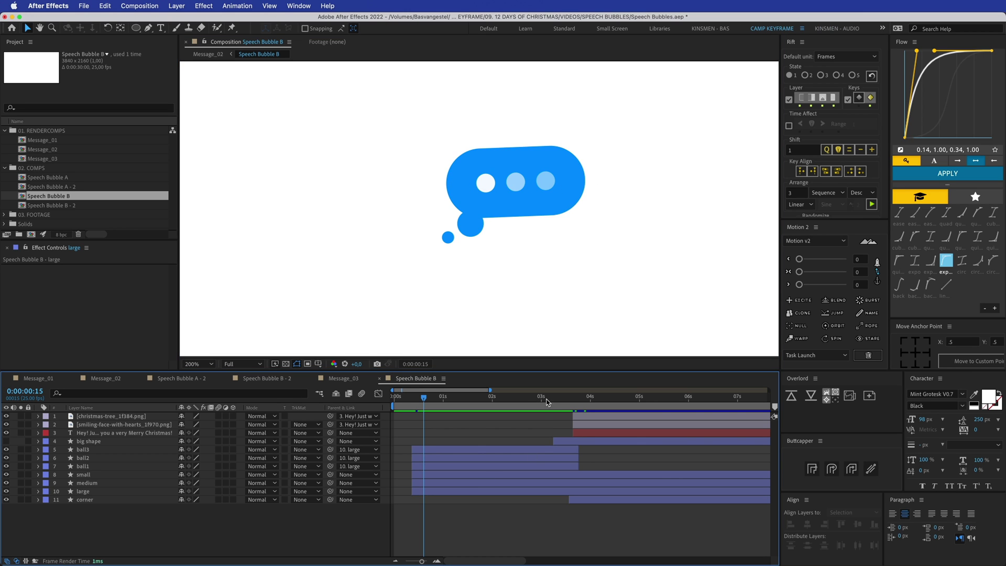
{"action": "left_click_drag", "start_coordinate": [553, 402], "coordinate": [590, 399]}
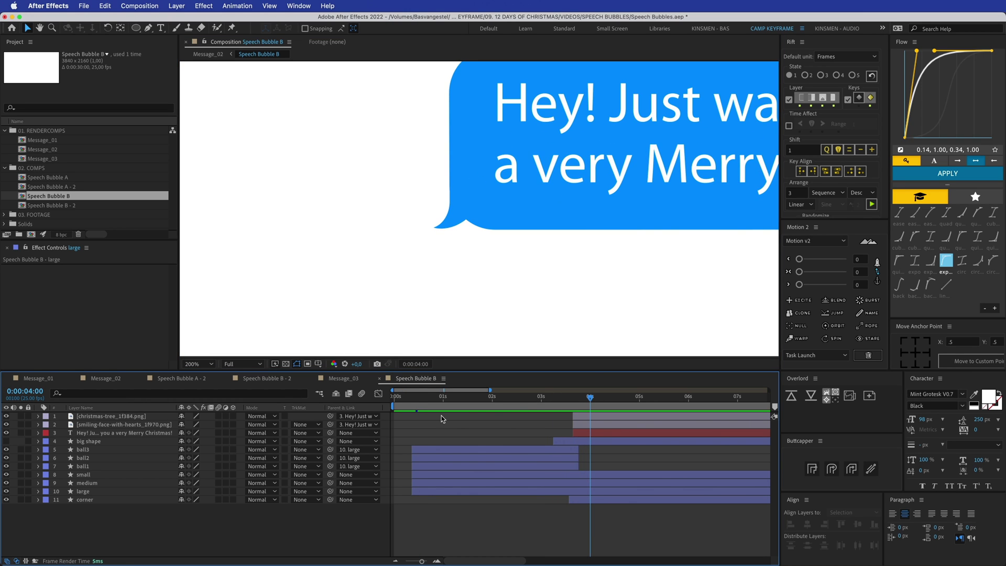
{"action": "key", "text": "comma"}
{"action": "key", "text": "comma"}
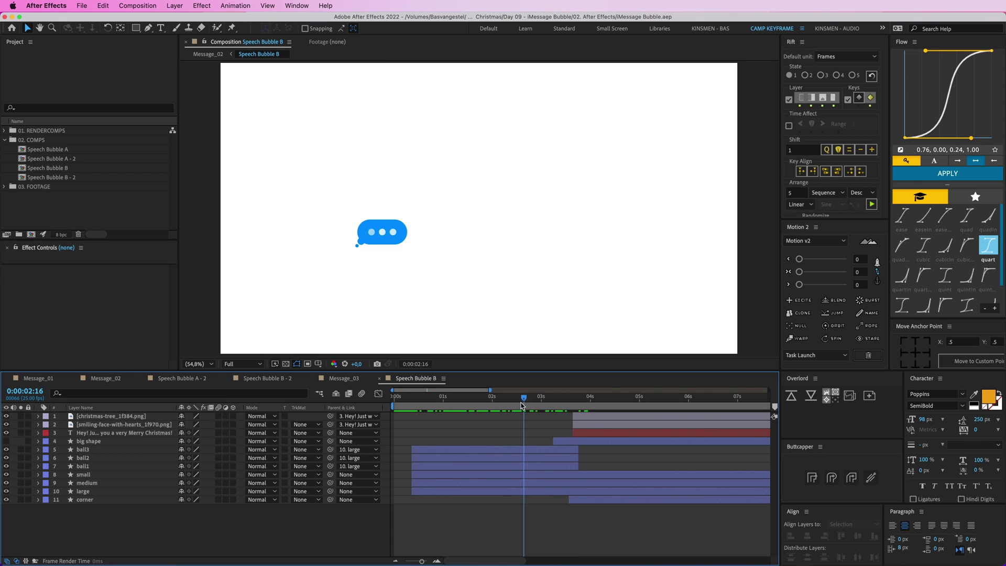
- Open the Speech Bubble B - 2 comp and hide the message text layer and the two emoji layers
{"action": "left_click", "coordinate": [262, 378]}
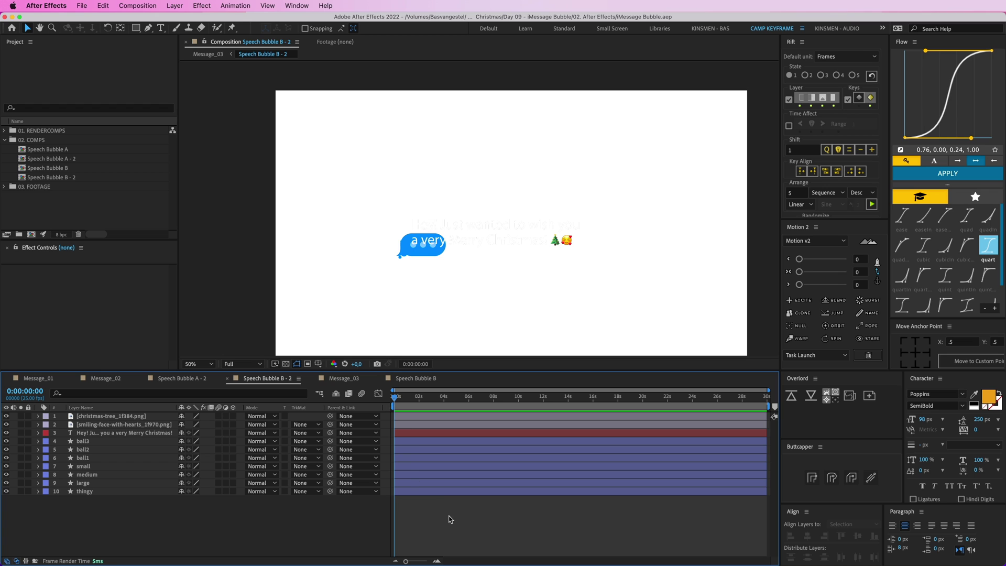
{"action": "left_click", "coordinate": [429, 434]}
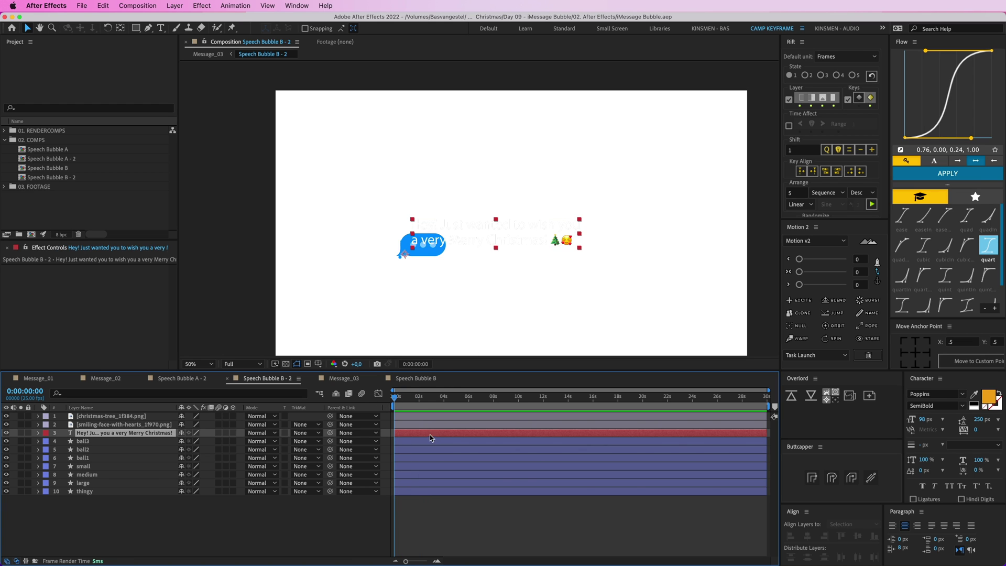
{"action": "left_click", "coordinate": [435, 415], "text": "shift"}
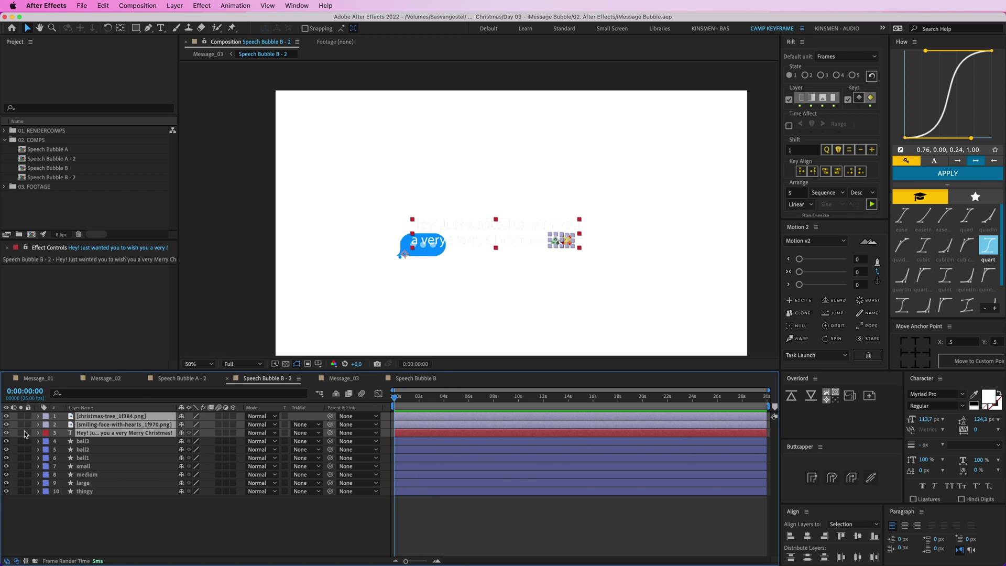
{"action": "left_click_drag", "start_coordinate": [6, 416], "coordinate": [6, 433]}
{"action": "left_click", "coordinate": [228, 496]}
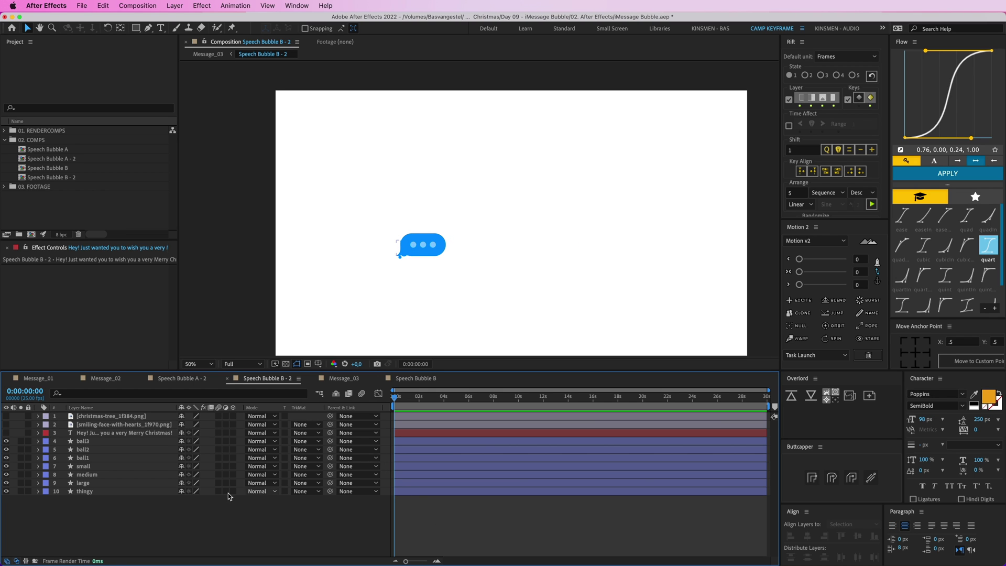
- Slide the thingy layer so it starts at about 24 seconds, taking the tail out of the opening of the animation
{"action": "left_click", "coordinate": [112, 495]}
{"action": "scroll", "coordinate": [375, 274], "scroll_direction": "up", "scroll_amount": 2}
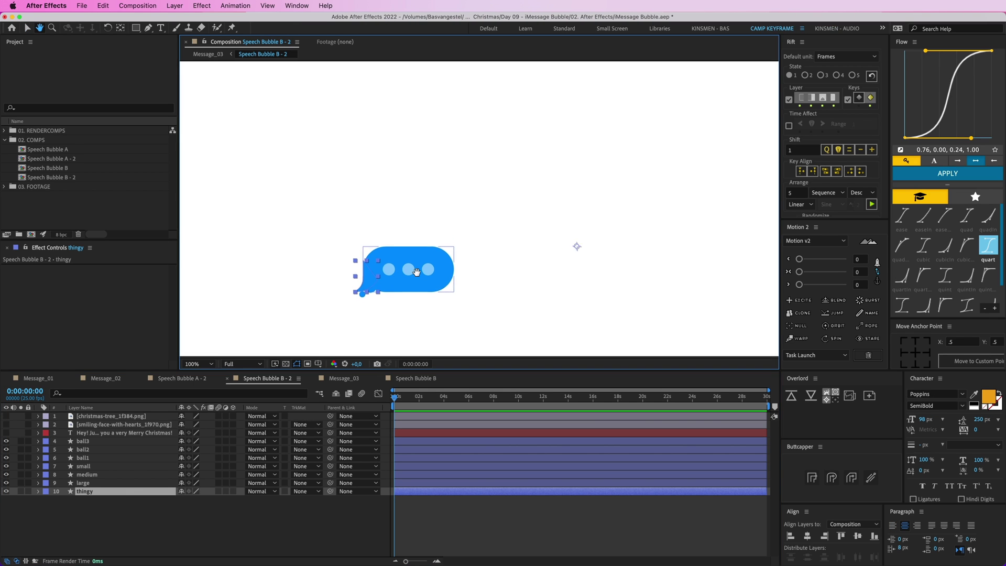
{"action": "left_click_drag", "start_coordinate": [414, 491], "coordinate": [718, 497]}
{"action": "left_click", "coordinate": [570, 518]}
- Check the large, medium and small shapes, and parent the ball1, ball2 and ball3 layers to the large layer
{"action": "left_click", "coordinate": [78, 483]}
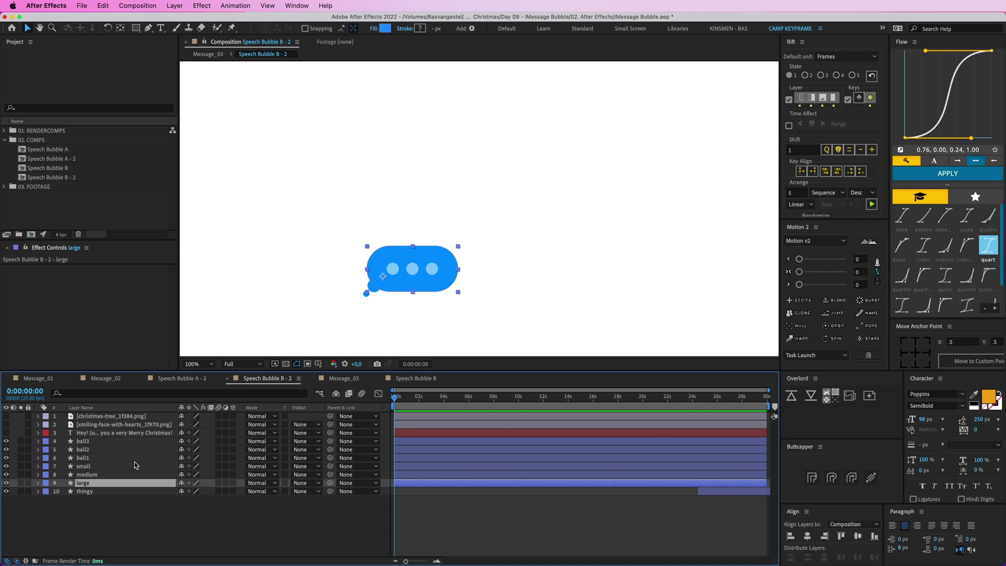
{"action": "left_click", "coordinate": [85, 474]}
{"action": "left_click", "coordinate": [87, 466]}
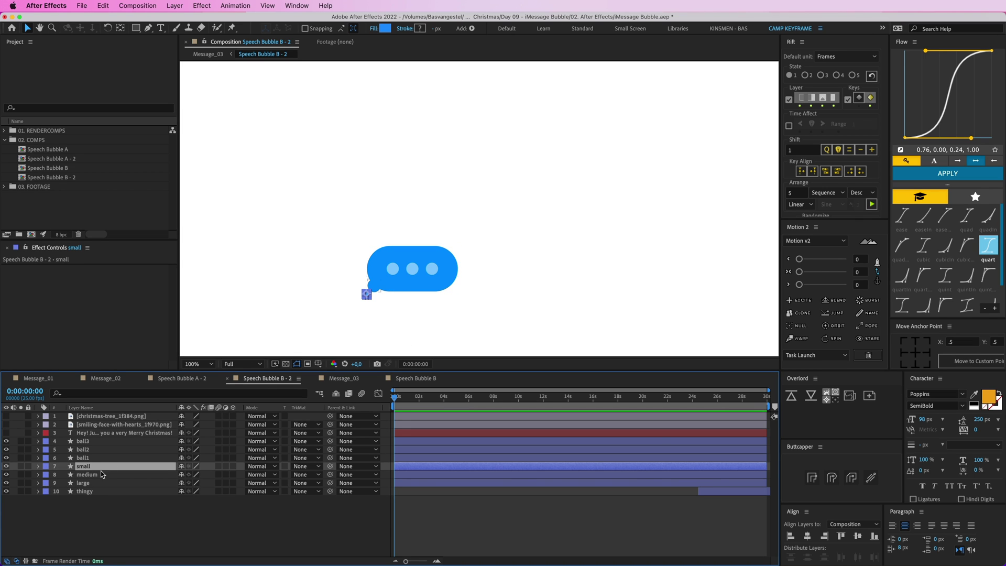
{"action": "left_click", "coordinate": [84, 458]}
{"action": "left_click", "coordinate": [89, 441], "text": "shift"}
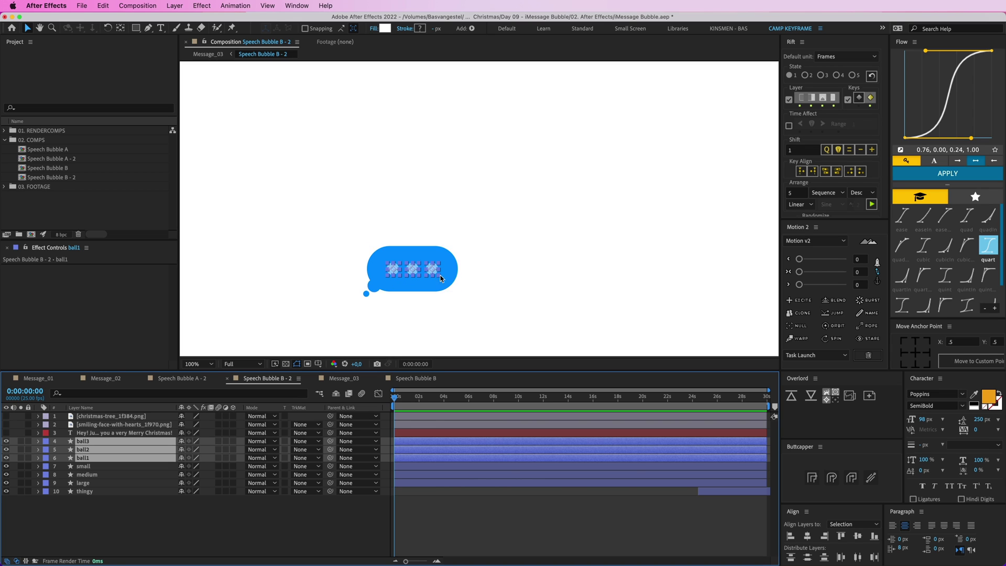
{"action": "left_click_drag", "start_coordinate": [330, 458], "coordinate": [97, 484]}
{"action": "left_click", "coordinate": [96, 484]}
{"action": "left_click", "coordinate": [501, 505]}
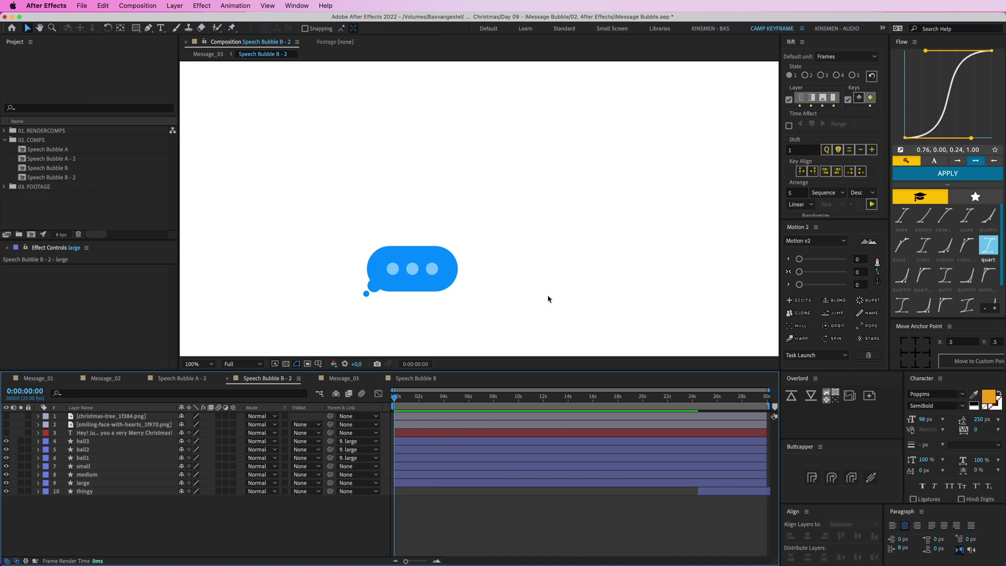
- Add a Position keyframe to the small circle at its current place and move that keyframe to about 2 seconds
{"action": "left_click_drag", "start_coordinate": [413, 262], "coordinate": [534, 203]}
{"action": "key", "text": "period"}
{"action": "left_click", "coordinate": [436, 251]}
{"action": "left_click_drag", "start_coordinate": [470, 245], "coordinate": [479, 222]}
{"action": "key", "text": "period"}
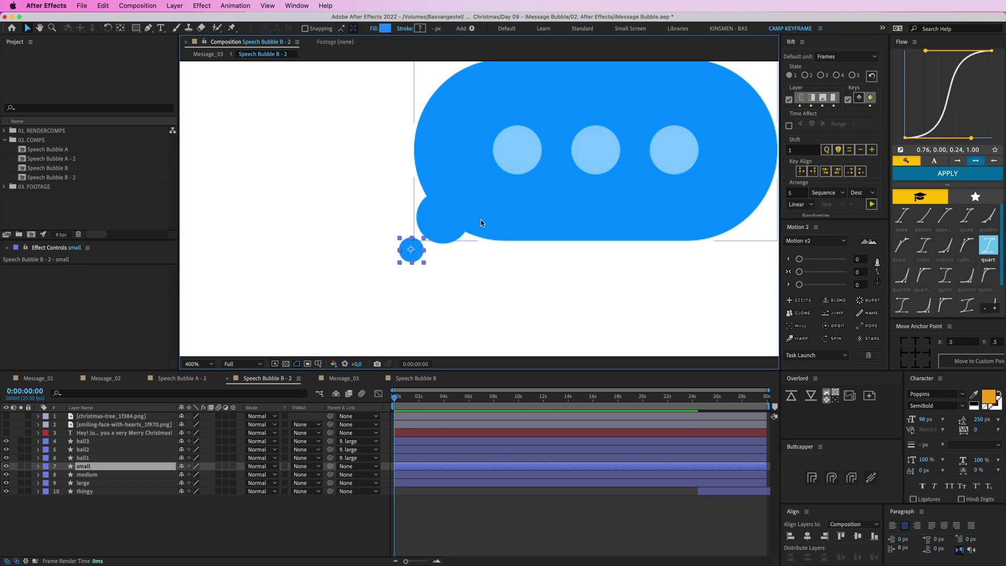
{"action": "left_click_drag", "start_coordinate": [412, 249], "coordinate": [449, 240]}
{"action": "key", "text": "p"}
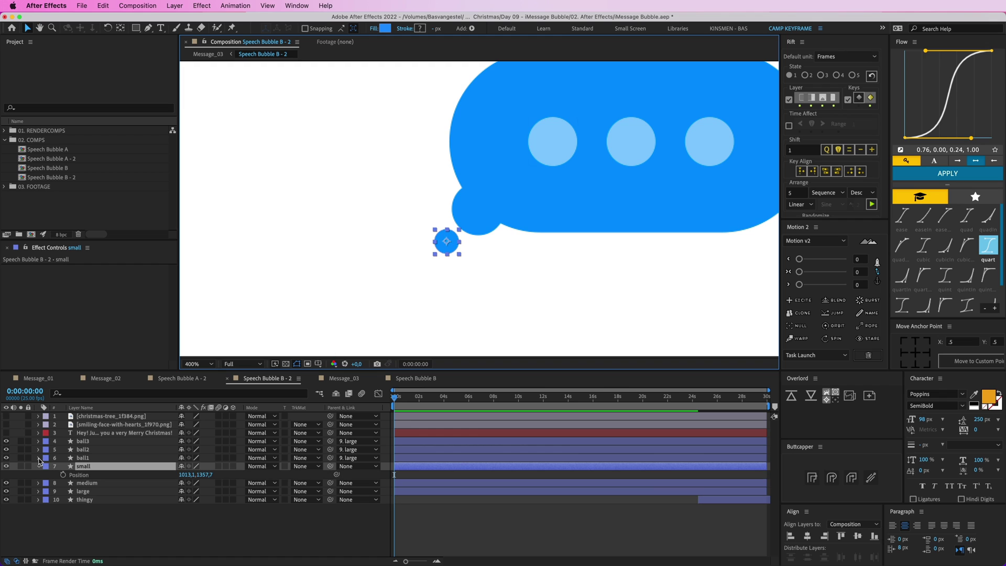
{"action": "left_click", "coordinate": [63, 475]}
{"action": "left_click_drag", "start_coordinate": [395, 475], "coordinate": [414, 476]}
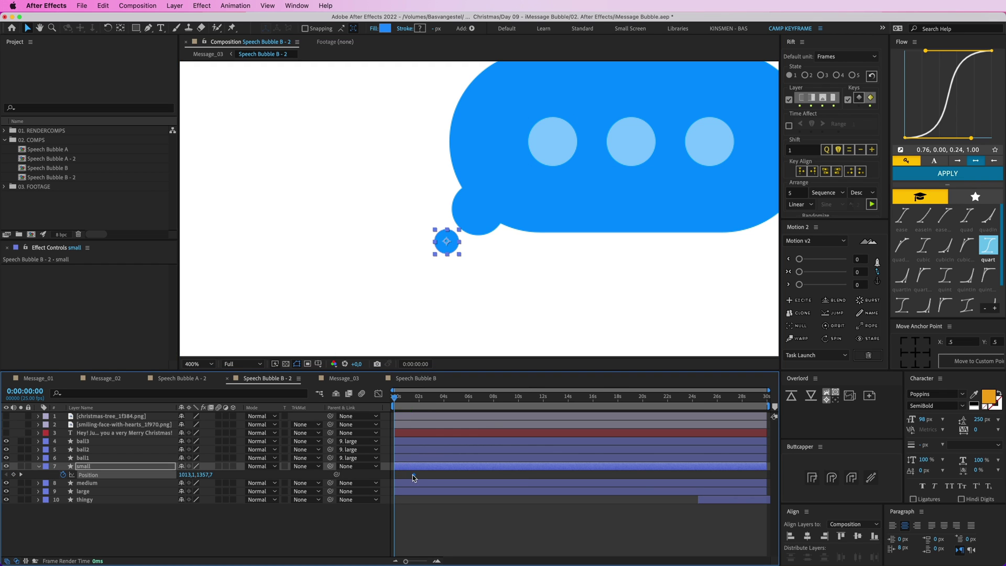
- Lower the small circle at 0:00:00:00 to about 1013, 1394 and ease both keyframes with curve 0.32, 0.94, 0.60, 1.00
{"action": "left_click_drag", "start_coordinate": [453, 237], "coordinate": [453, 272]}
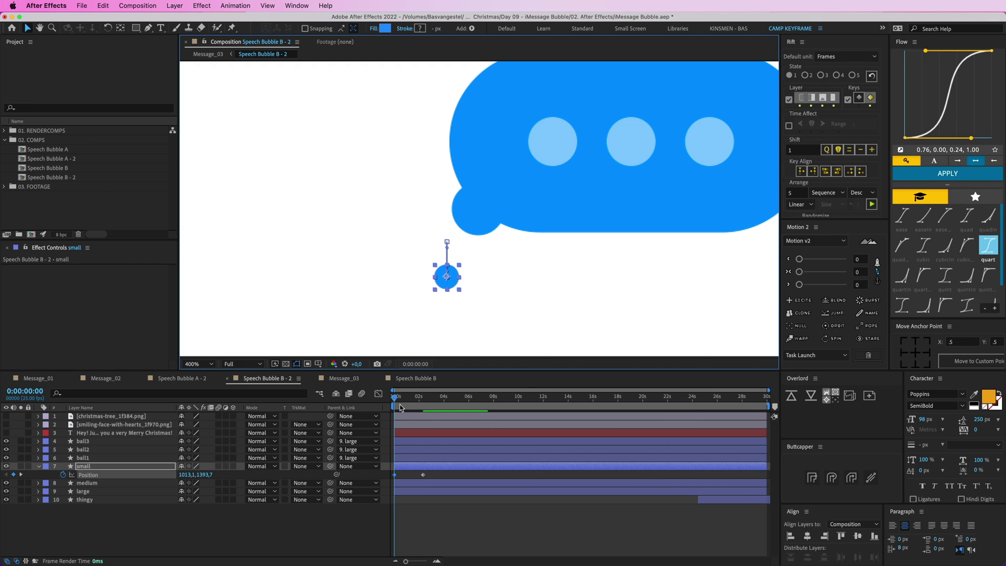
{"action": "left_click", "coordinate": [422, 475]}
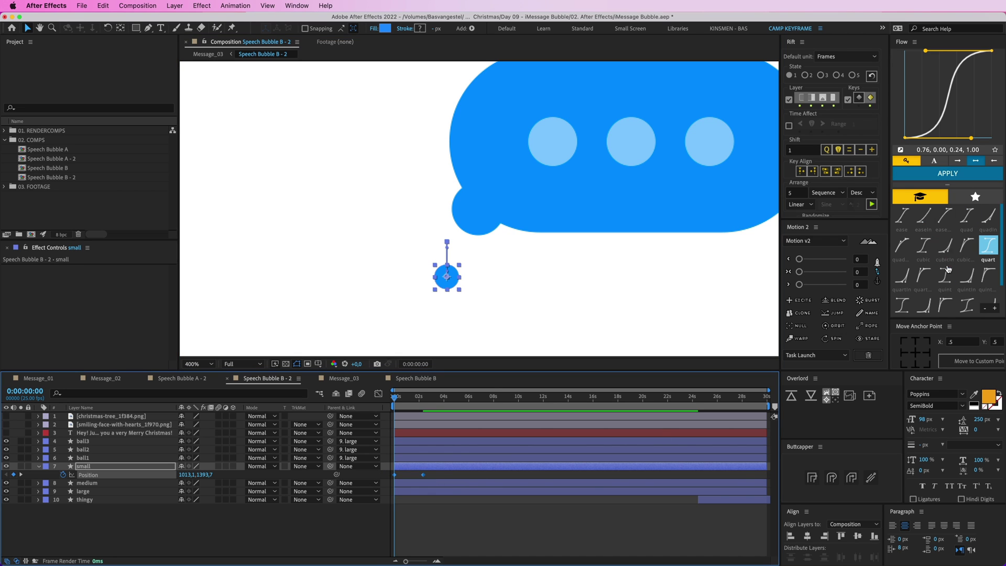
{"action": "left_click", "coordinate": [966, 245]}
{"action": "left_click", "coordinate": [962, 178]}
- Start the small layer a few frames in, move its second Position keyframe to about 0:00:00:22 and preview the motion
{"action": "left_click_drag", "start_coordinate": [401, 400], "coordinate": [393, 399]}
{"action": "mouse_move", "coordinate": [409, 467]}
{"action": "left_mouse_down"}
{"action": "mouse_move", "coordinate": [420, 474]}
{"action": "mouse_move", "coordinate": [405, 475]}
{"action": "left_mouse_up"}
{"action": "left_click", "coordinate": [413, 475]}
{"action": "key", "text": "space"}
{"action": "key", "text": "space"}
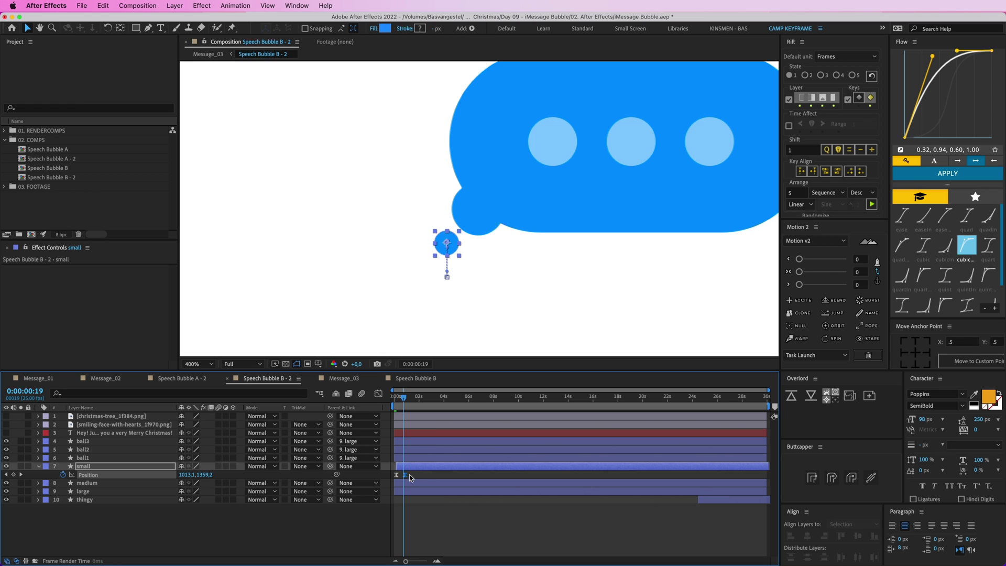
{"action": "left_click", "coordinate": [437, 561]}
{"action": "left_click", "coordinate": [437, 561]}
{"action": "left_click_drag", "start_coordinate": [410, 399], "coordinate": [392, 400]}
{"action": "key", "text": "space"}
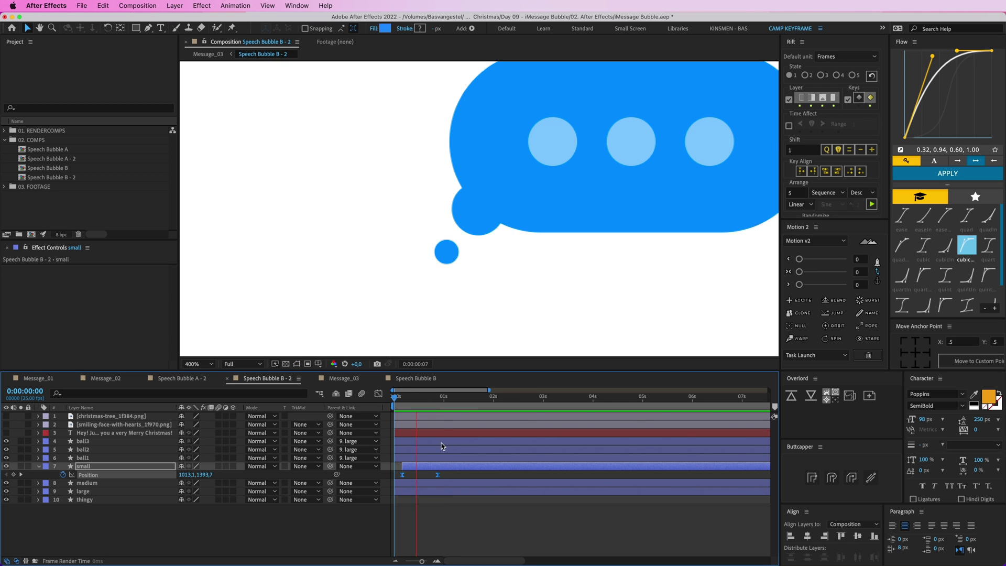
- Shorten the small circle's rise by moving its end keyframe to about 0:00:00:12, then reapply the easing and preview
{"action": "left_click_drag", "start_coordinate": [438, 475], "coordinate": [420, 474]}
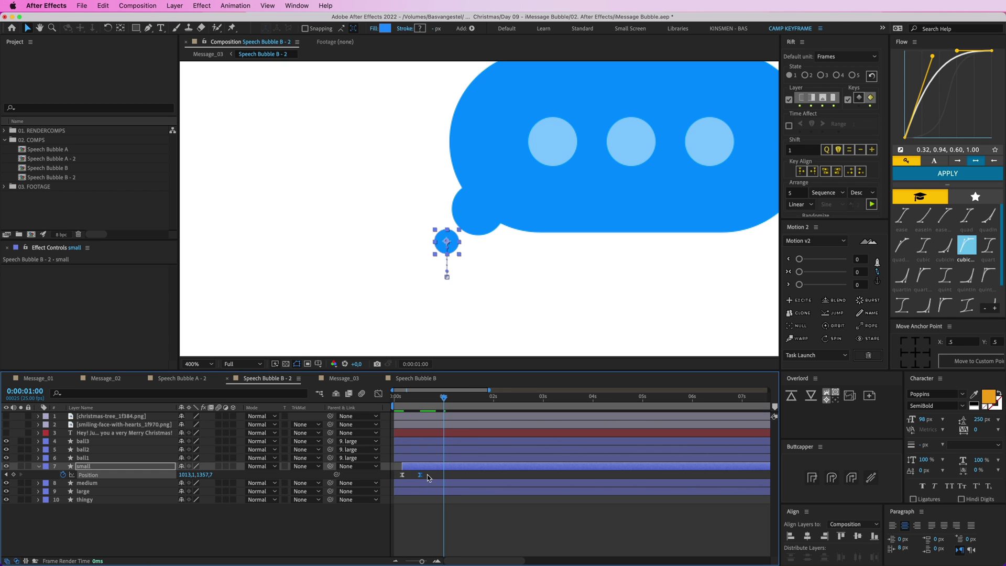
{"action": "left_click", "coordinate": [428, 477]}
{"action": "left_click", "coordinate": [970, 177]}
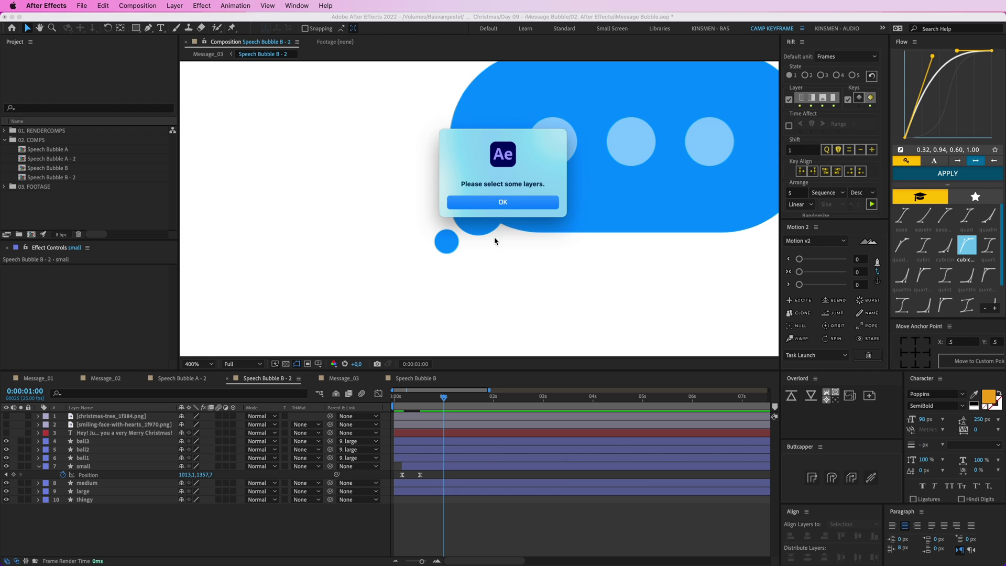
{"action": "key", "text": "Return"}
{"action": "left_click", "coordinate": [435, 477]}
{"action": "left_click", "coordinate": [964, 174]}
{"action": "left_click", "coordinate": [395, 397]}
{"action": "key", "text": "space"}
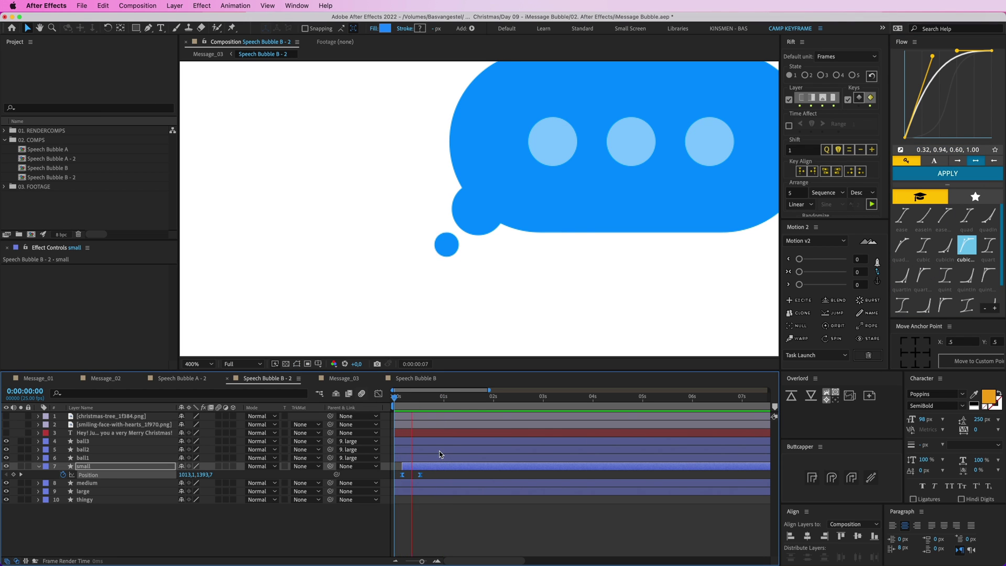
- Keyframe the medium circle's Position at 0:00:00:22 and offset it to about 1070, 1393 at 0:00:00:10, where its layer starts
{"action": "left_click", "coordinate": [450, 245]}
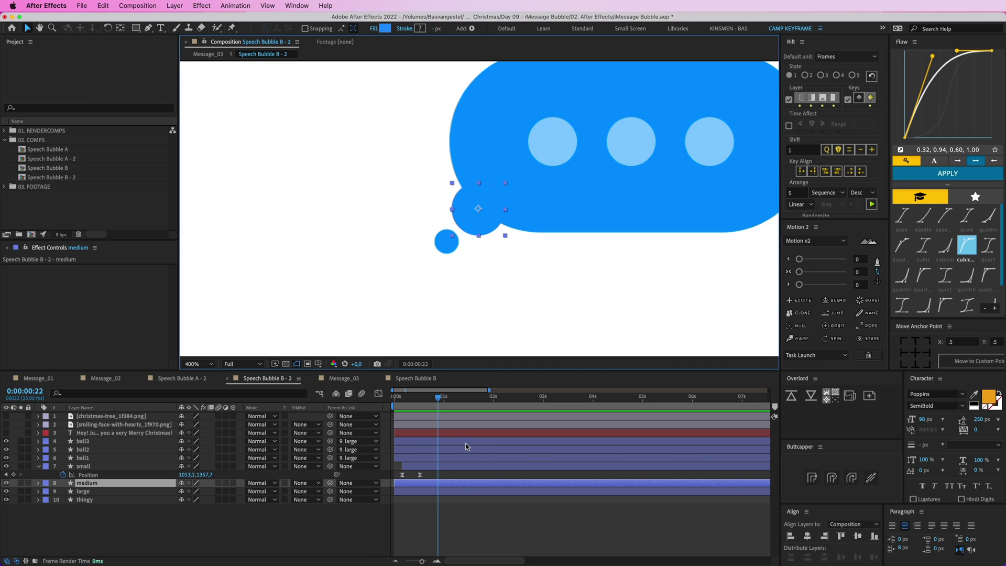
{"action": "key", "text": "alt+shift+p"}
{"action": "left_click", "coordinate": [126, 485]}
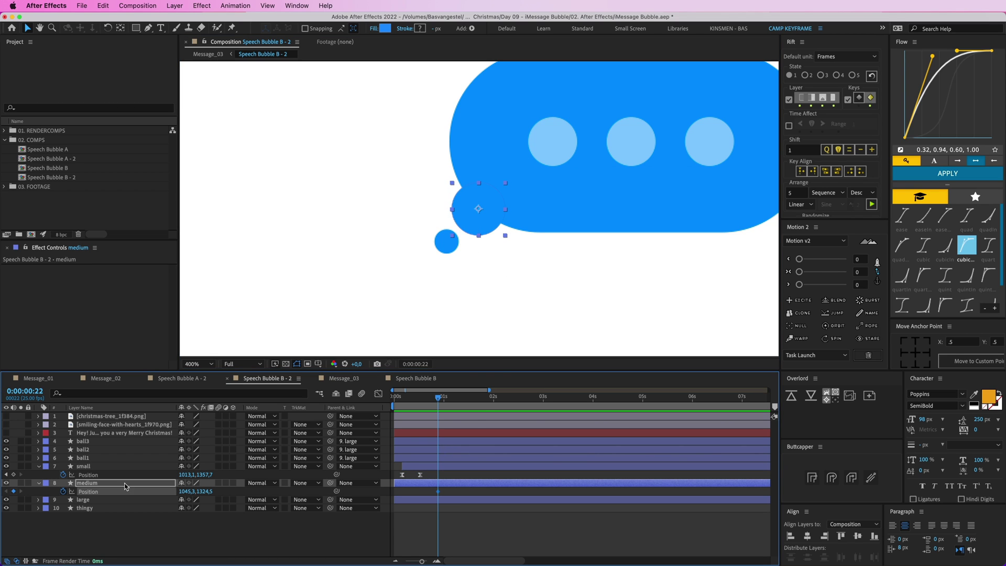
{"action": "left_click_drag", "start_coordinate": [446, 392], "coordinate": [424, 400]}
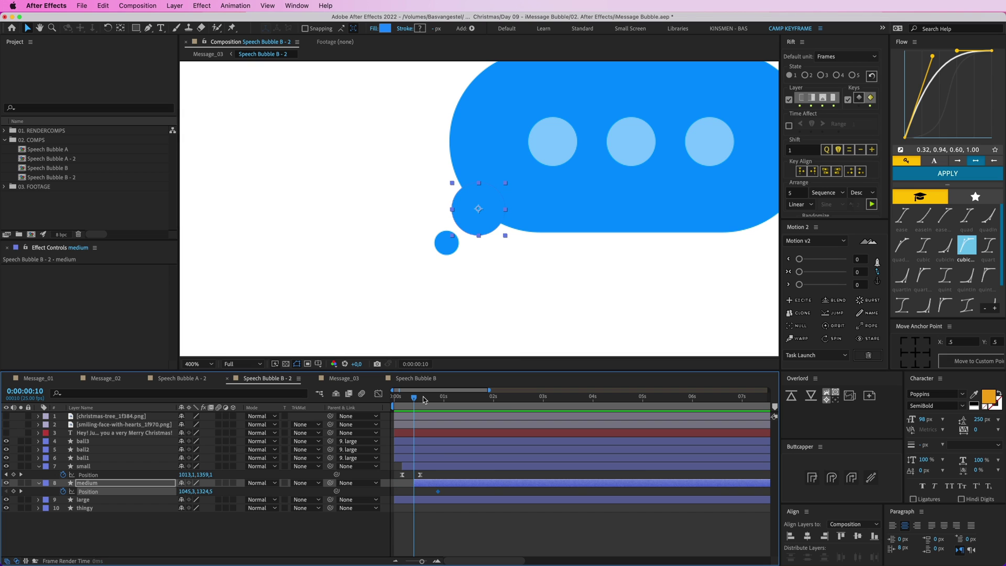
{"action": "left_click_drag", "start_coordinate": [476, 219], "coordinate": [493, 243]}
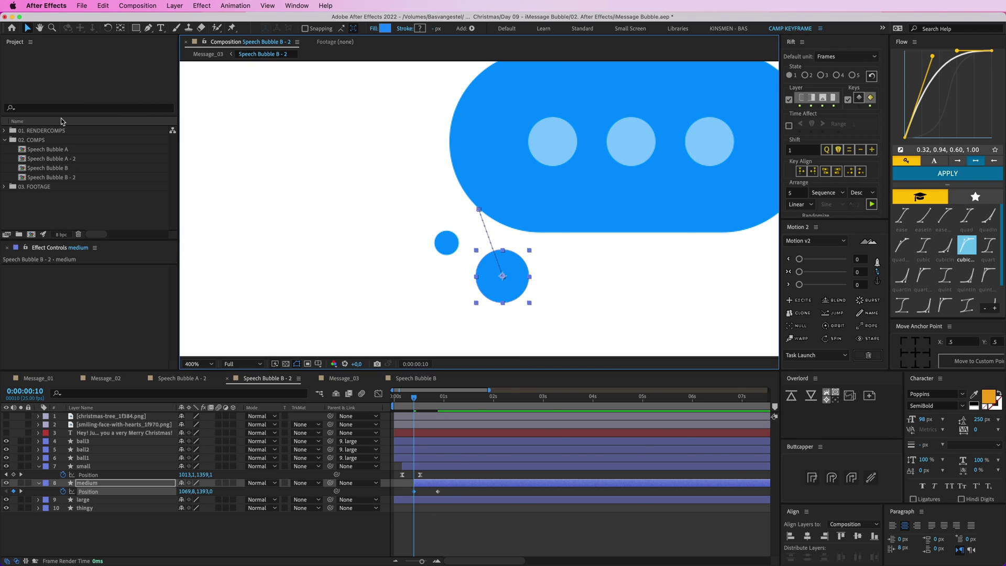
- Bend the medium circle's motion path into a curve, ease its keyframes and preview the layer starting slightly earlier
{"action": "left_click", "coordinate": [149, 29]}
{"action": "left_click_drag", "start_coordinate": [479, 210], "coordinate": [492, 219]}
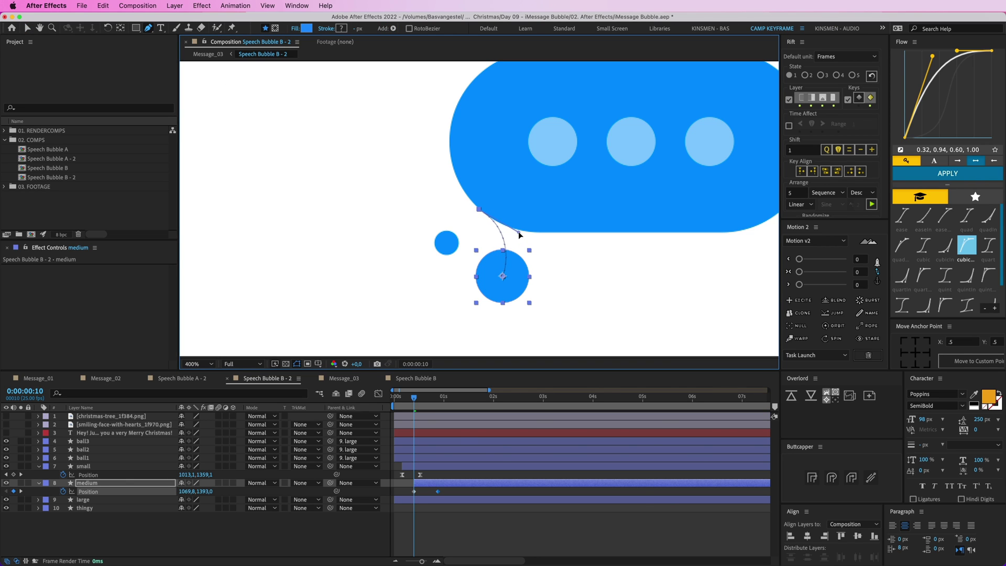
{"action": "left_click_drag", "start_coordinate": [443, 495], "coordinate": [412, 481]}
{"action": "left_click", "coordinate": [948, 170]}
{"action": "left_click_drag", "start_coordinate": [414, 399], "coordinate": [393, 399]}
{"action": "key", "text": "space"}
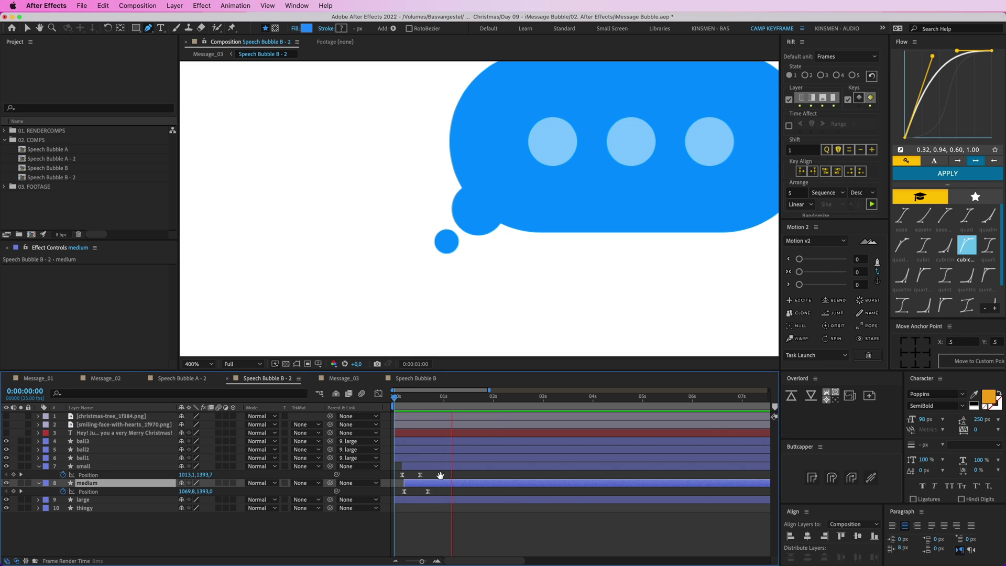
{"action": "key", "text": "space"}
- Move the medium circle's end keyframe to about 0:00:00:22, reapply the easing and play back the result
{"action": "left_click", "coordinate": [430, 491]}
{"action": "left_click_drag", "start_coordinate": [429, 492], "coordinate": [438, 492]}
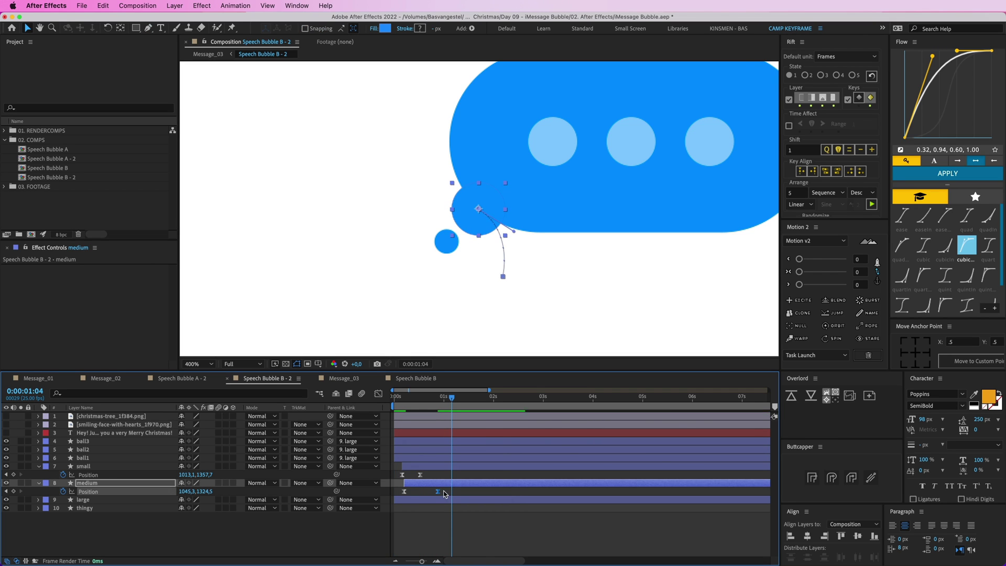
{"action": "left_click", "coordinate": [949, 178]}
{"action": "key", "text": "space"}
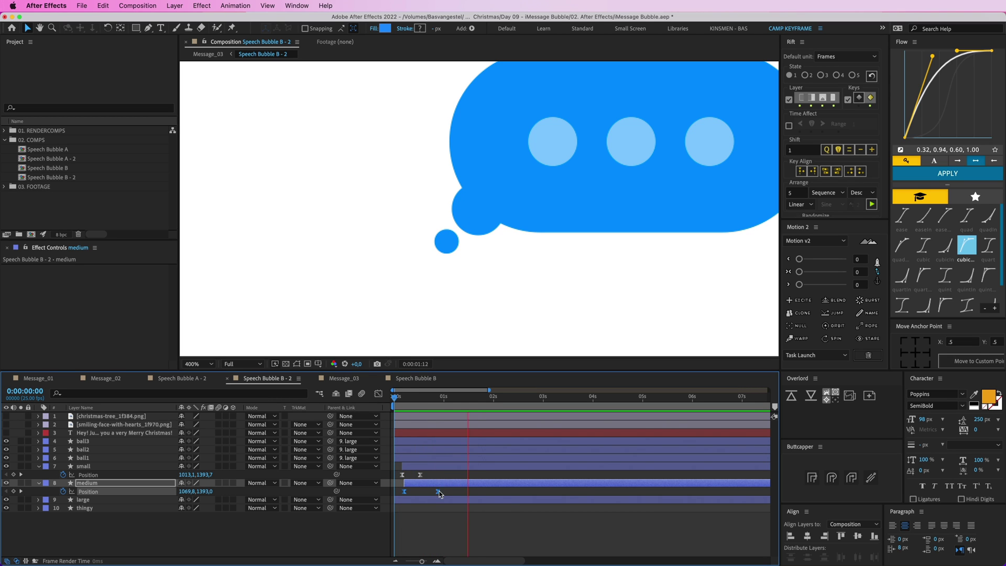
{"action": "key", "text": "space"}
- Shift the medium layer about two frames earlier together with its keyframes and preview both circles
{"action": "left_click", "coordinate": [441, 522]}
{"action": "left_click_drag", "start_coordinate": [439, 483], "coordinate": [434, 484]}
{"action": "left_click_drag", "start_coordinate": [418, 403], "coordinate": [372, 399]}
{"action": "key", "text": "space"}
{"action": "key", "text": "space"}
- Add Position, Scale and Rotation keyframes to the large bubble and move them to about 1.6 seconds
{"action": "left_click_drag", "start_coordinate": [577, 195], "coordinate": [481, 236]}
{"action": "left_click", "coordinate": [517, 252]}
{"action": "left_click_drag", "start_coordinate": [587, 219], "coordinate": [575, 239]}
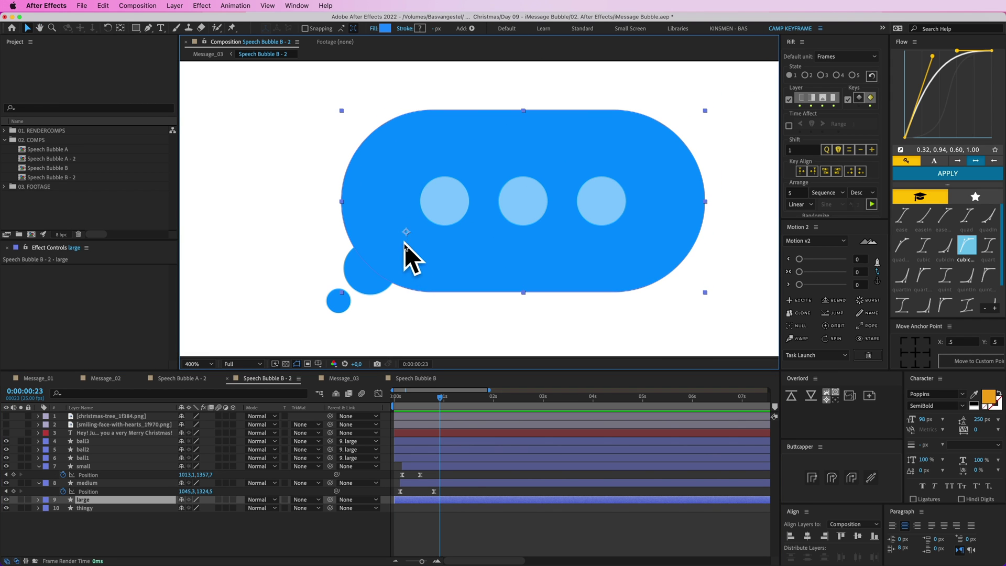
{"action": "mouse_move", "coordinate": [658, 165]}
{"action": "left_mouse_down"}
{"action": "mouse_move", "coordinate": [649, 130]}
{"action": "mouse_move", "coordinate": [649, 157]}
{"action": "left_mouse_up"}
{"action": "key", "text": "super+z"}
{"action": "scroll", "coordinate": [491, 203], "scroll_direction": "down", "scroll_amount": 3}
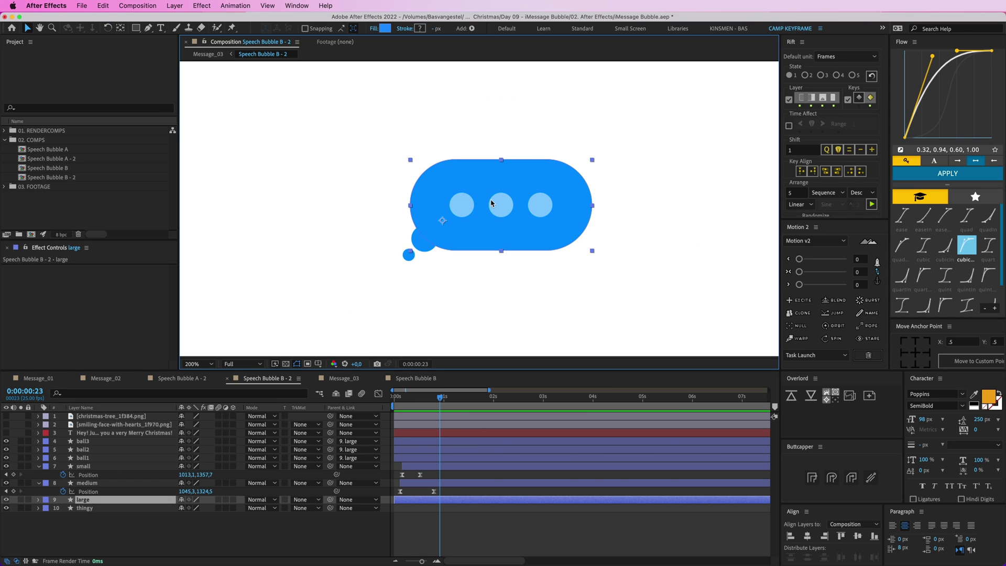
{"action": "scroll", "coordinate": [466, 220], "scroll_direction": "up", "scroll_amount": 1}
{"action": "key", "text": "p"}
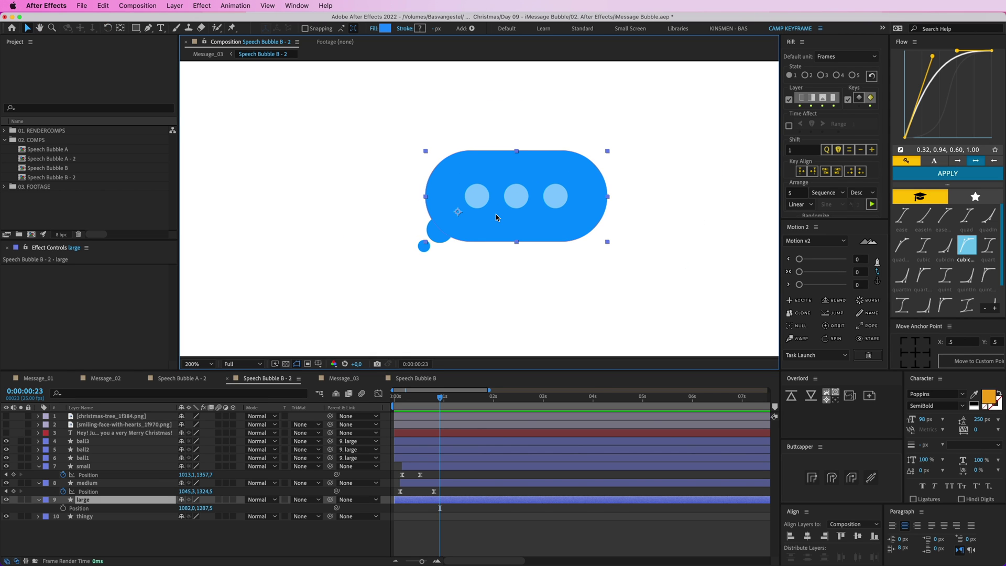
{"action": "key", "text": "shift+r"}
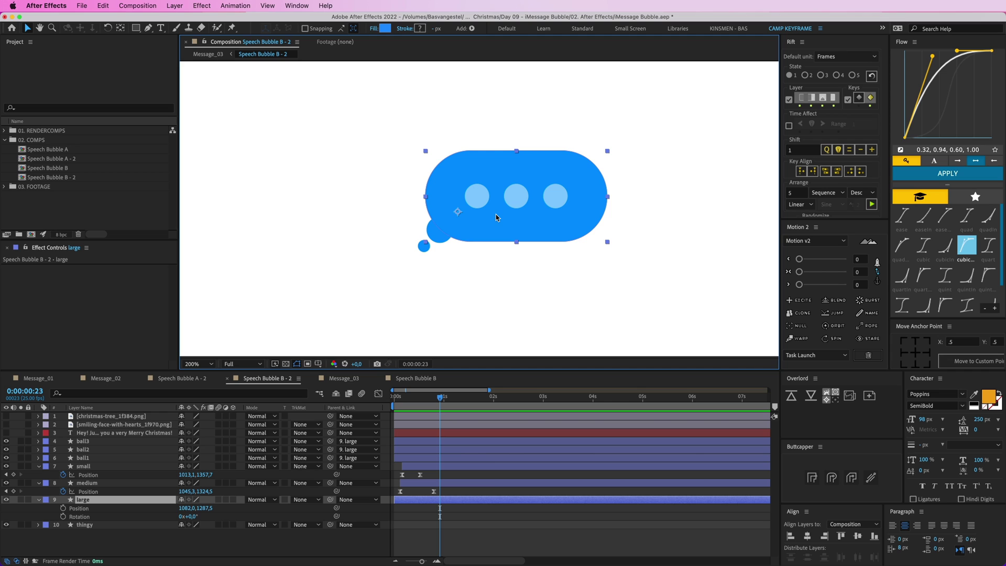
{"action": "key", "text": "shift+s"}
{"action": "left_click_drag", "start_coordinate": [63, 508], "coordinate": [63, 524]}
{"action": "left_click_drag", "start_coordinate": [441, 511], "coordinate": [476, 512]}
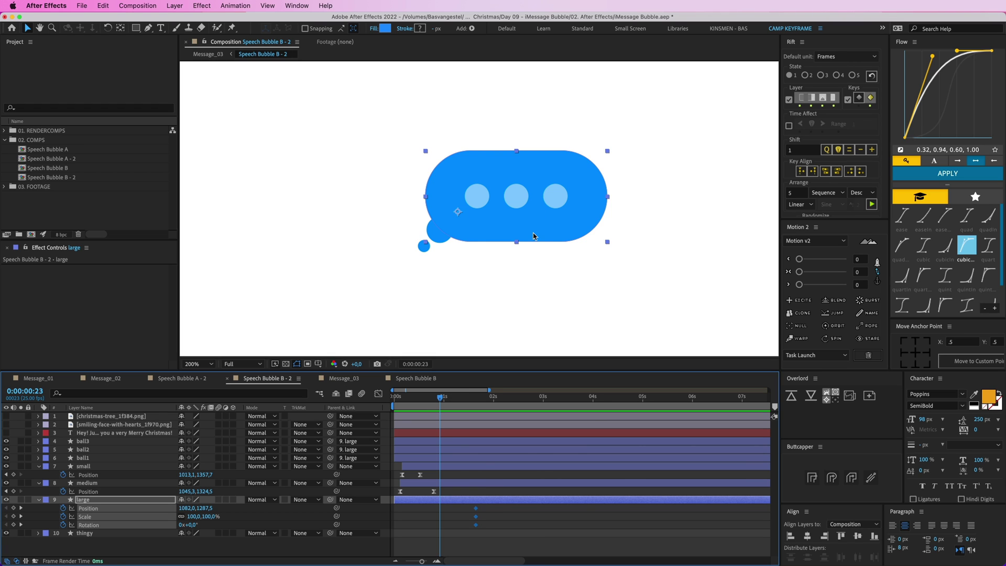
- At 0:00:00:23, move the large bubble to about 1001, 1307.5, rotate it to about -31° and set its scale to 0%
{"action": "left_click_drag", "start_coordinate": [608, 153], "coordinate": [461, 180]}
{"action": "key", "text": "w"}
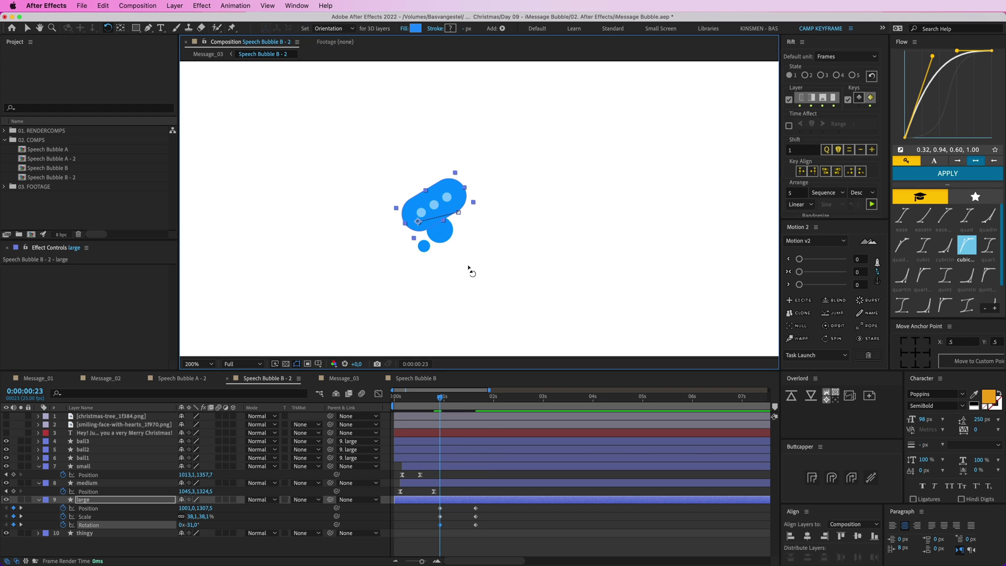
{"action": "left_click", "coordinate": [209, 523]}
{"action": "left_click", "coordinate": [204, 517]}
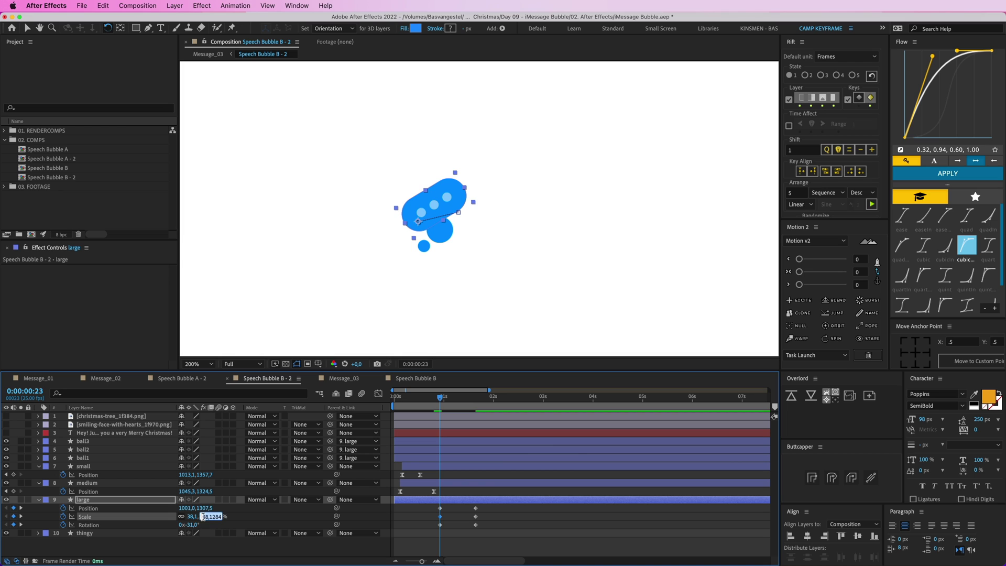
{"action": "type", "text": "0"}
{"action": "key", "text": "Return"}
{"action": "key", "text": "XF86AudioMute"}
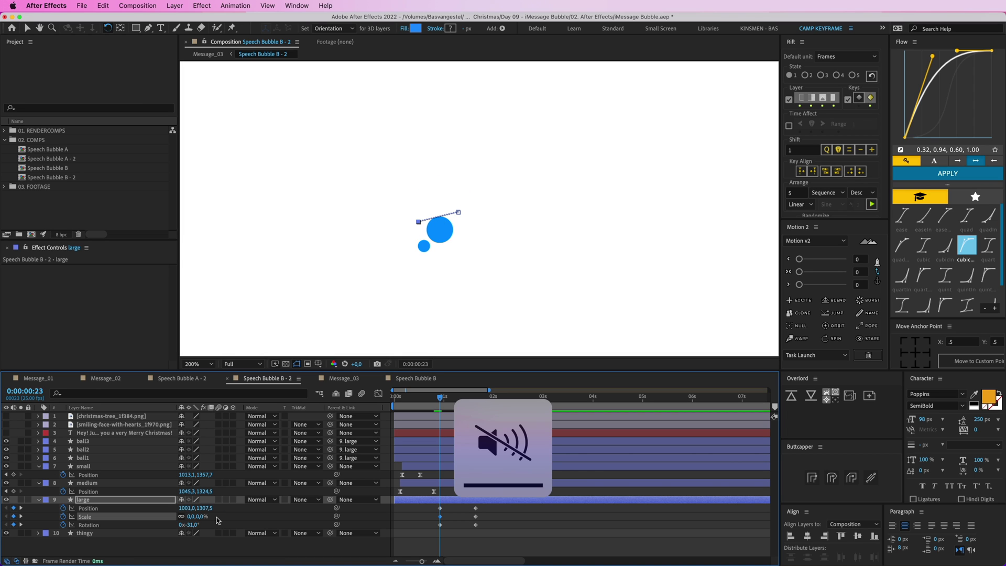
- Apply the 0.32, 0.94, 0.60, 1.00 easing to the large bubble's Position, Scale and Rotation keyframes and preview it growing in
{"action": "left_click", "coordinate": [429, 512]}
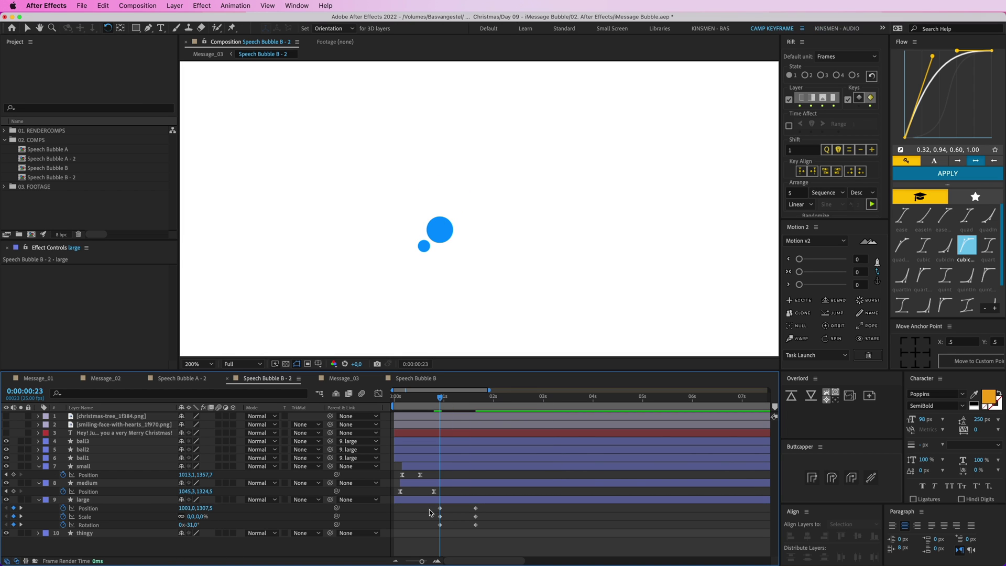
{"action": "left_click_drag", "start_coordinate": [424, 509], "coordinate": [497, 534]}
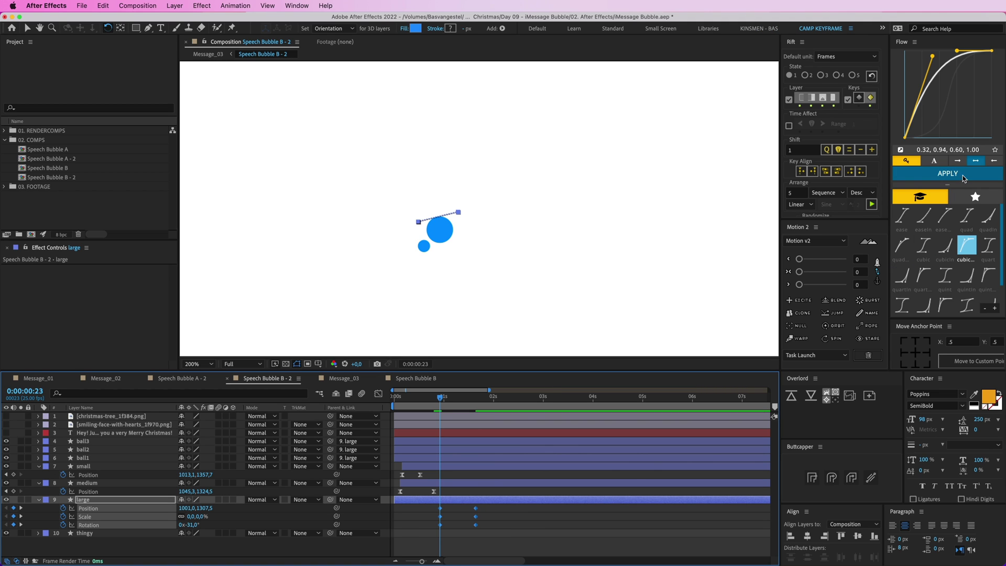
{"action": "left_click", "coordinate": [947, 174]}
{"action": "left_click", "coordinate": [450, 406]}
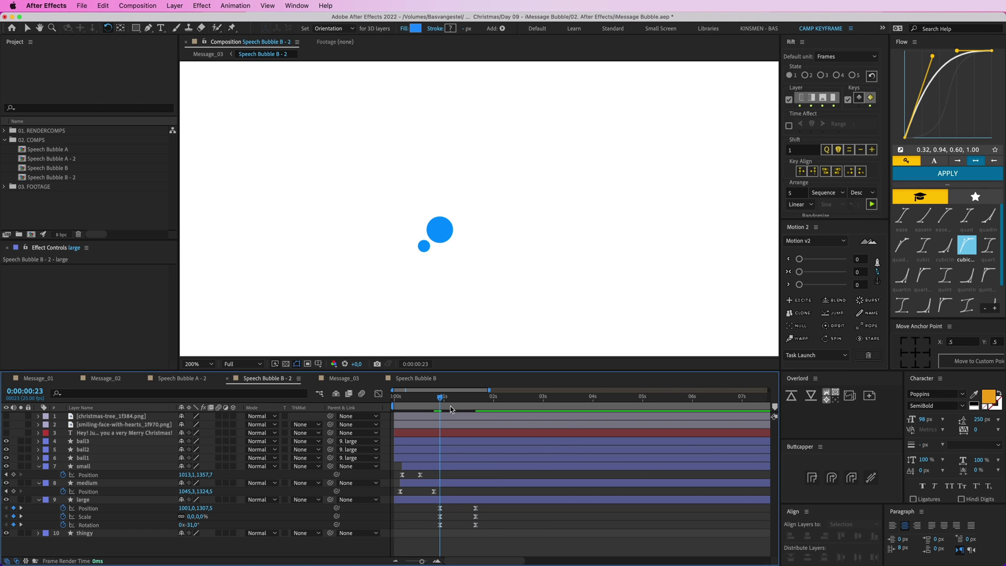
{"action": "key", "text": "space"}
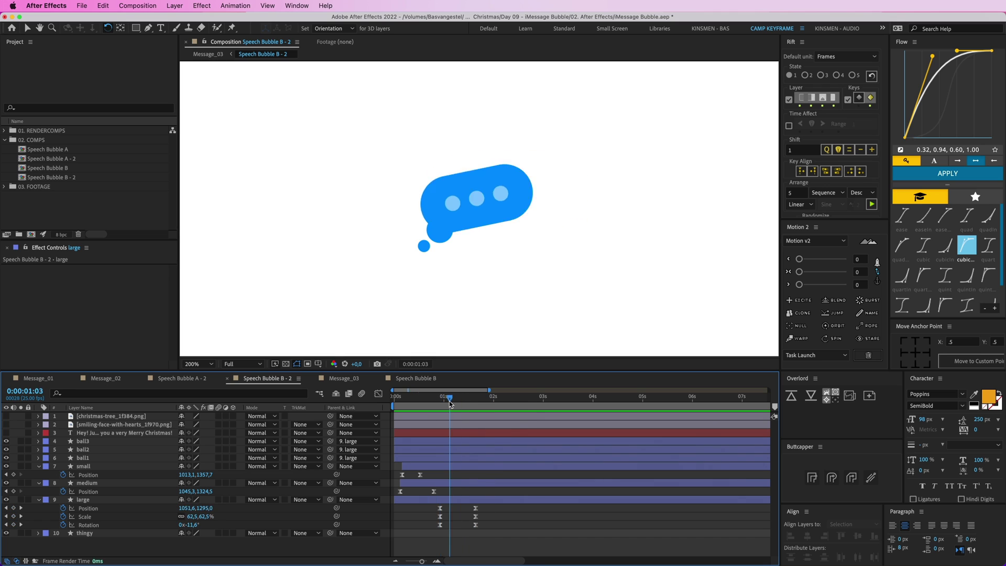
{"action": "key", "text": "space"}
- Bend the large bubble's straight motion path into an upward arc from its end keyframe with the Pen tool
{"action": "left_click", "coordinate": [456, 502]}
{"action": "key", "text": "period"}
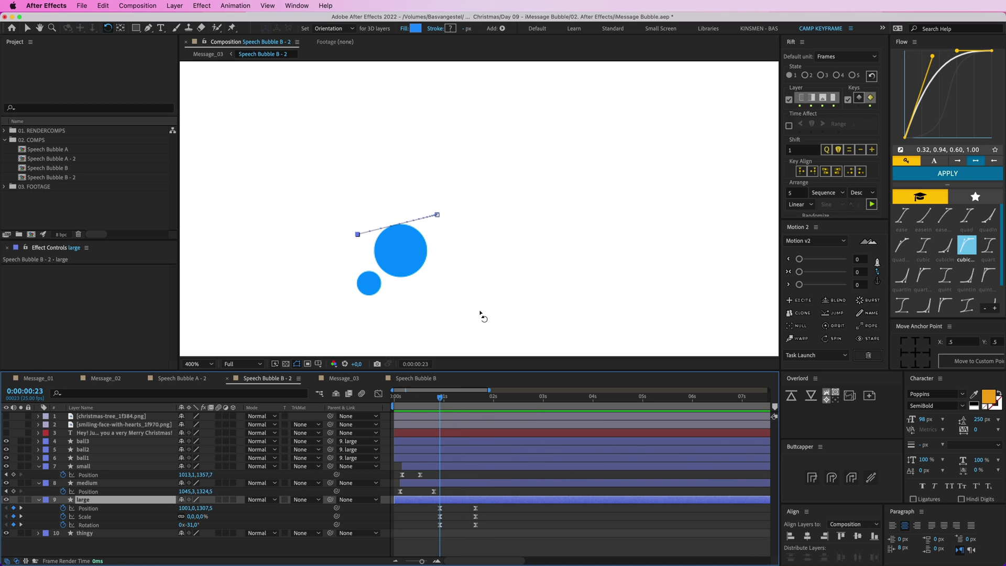
{"action": "key", "text": "g"}
{"action": "left_click_drag", "start_coordinate": [437, 214], "coordinate": [391, 194]}
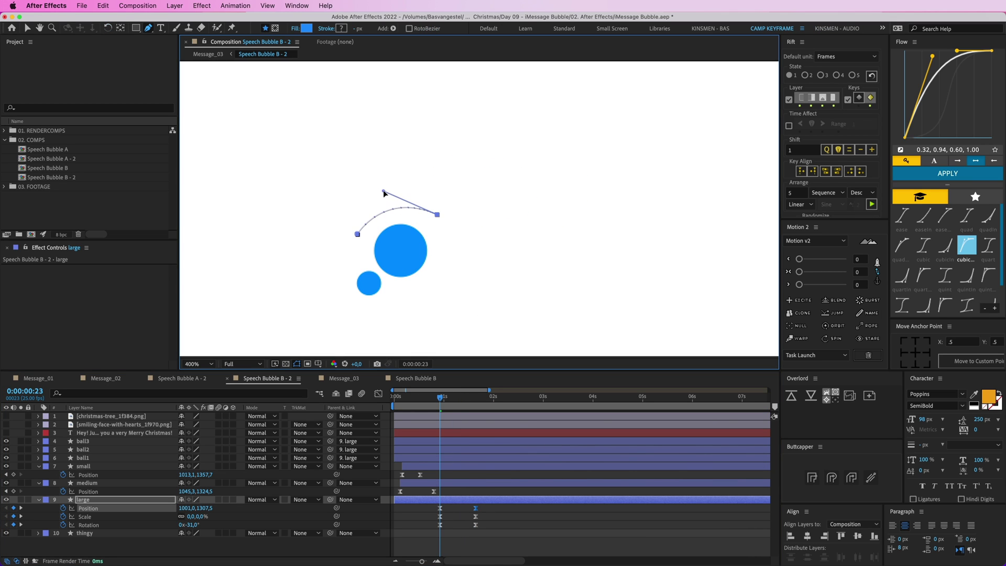
{"action": "key", "text": "v"}
- Shift the large layer together with its keyframes so it starts at about 0:00:00:02, previewing the timing with the other circles
{"action": "left_click_drag", "start_coordinate": [396, 501], "coordinate": [422, 498]}
{"action": "left_click_drag", "start_coordinate": [440, 398], "coordinate": [380, 399]}
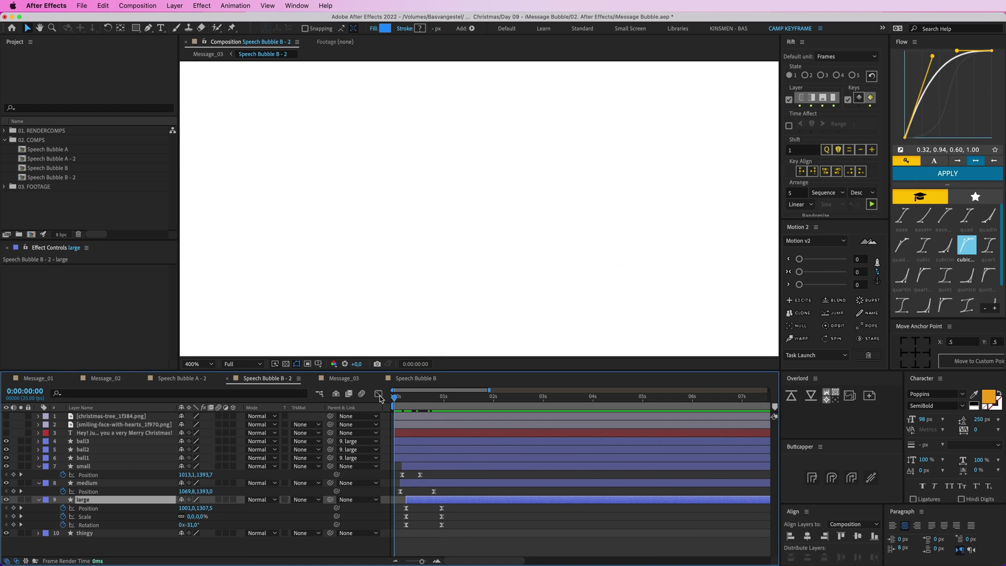
{"action": "scroll", "coordinate": [548, 267], "scroll_direction": "down", "scroll_amount": 1}
{"action": "key", "text": "space"}
{"action": "key", "text": "space"}
{"action": "left_click_drag", "start_coordinate": [437, 501], "coordinate": [429, 501]}
{"action": "left_click_drag", "start_coordinate": [412, 398], "coordinate": [373, 399]}
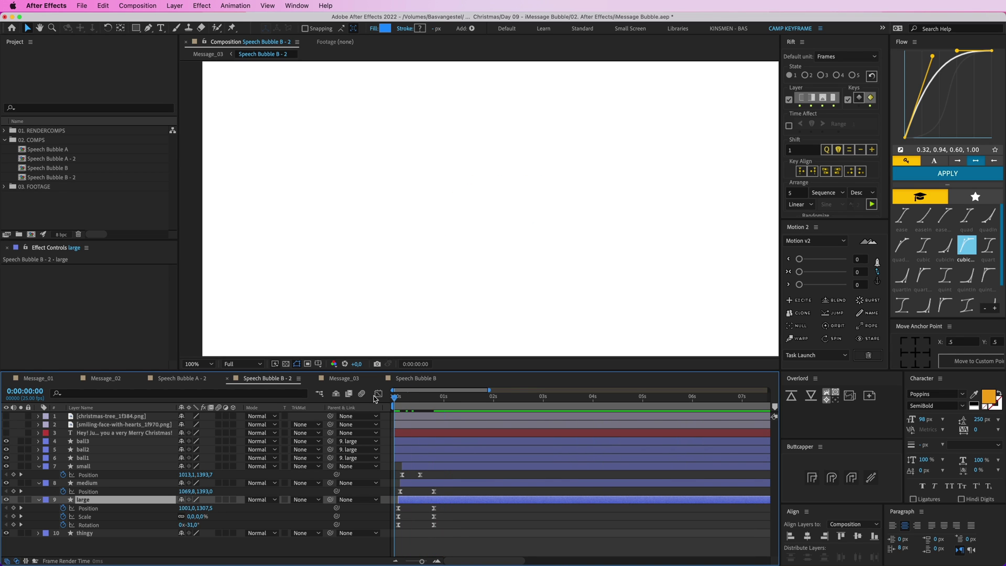
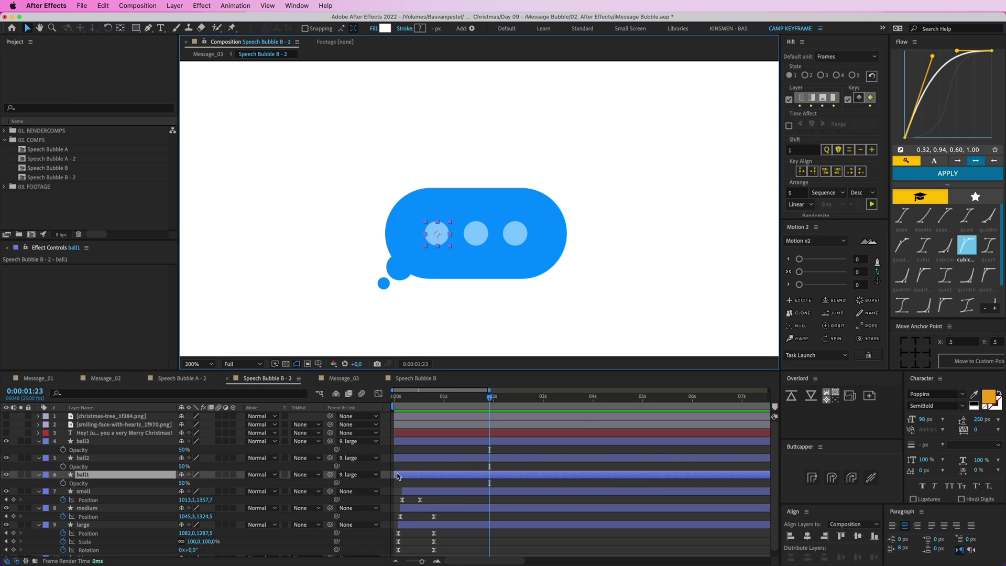
- Keyframe ball1's opacity at 50% at 0:00:02:00 and at 100% at 0:00:02:05
{"action": "left_click", "coordinate": [505, 476]}
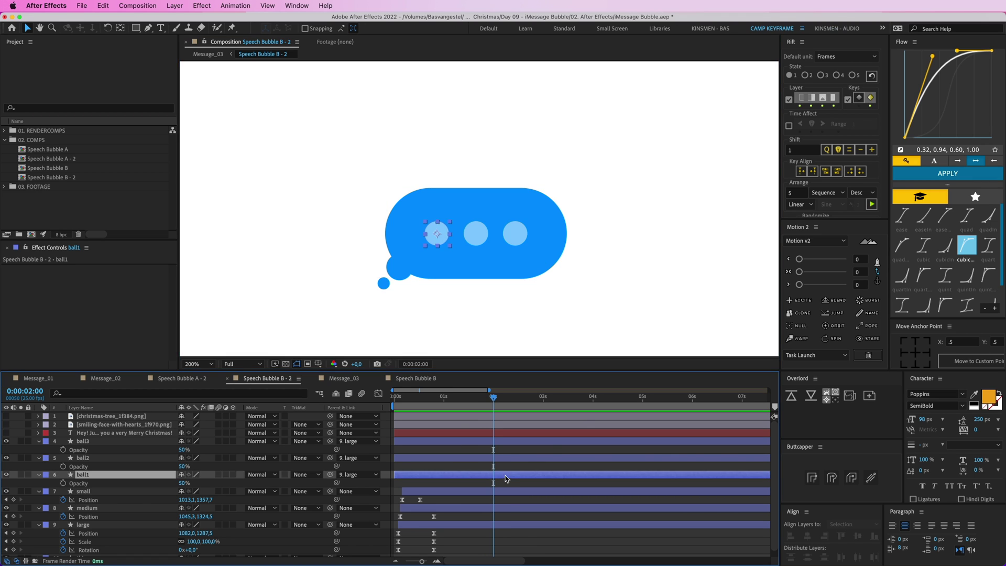
{"action": "left_click", "coordinate": [63, 484]}
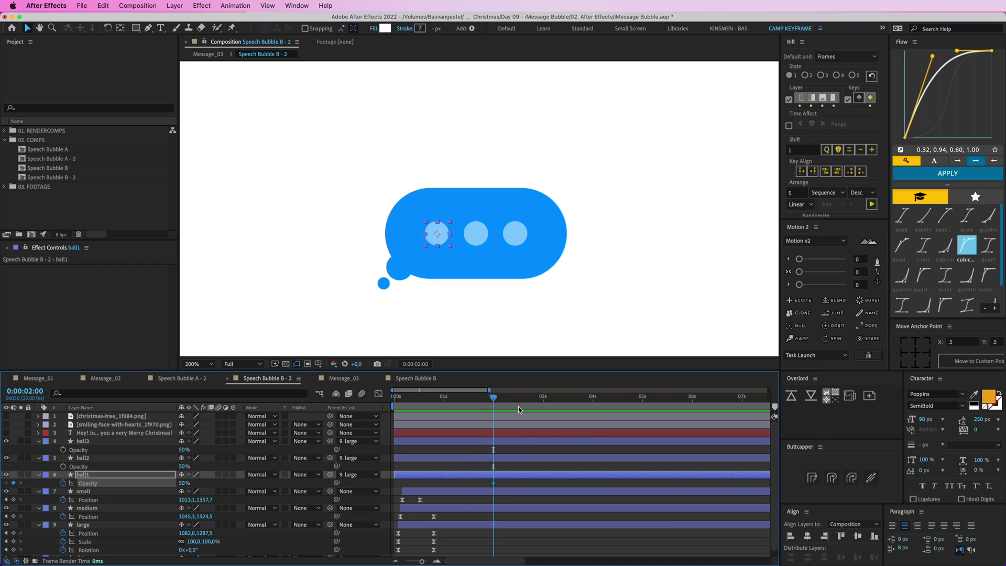
{"action": "key", "text": "Page_Down"}
{"action": "key", "text": "Page_Down"}
{"action": "key", "text": "Page_Down"}
{"action": "key", "text": "Page_Down"}
{"action": "key", "text": "Page_Down"}
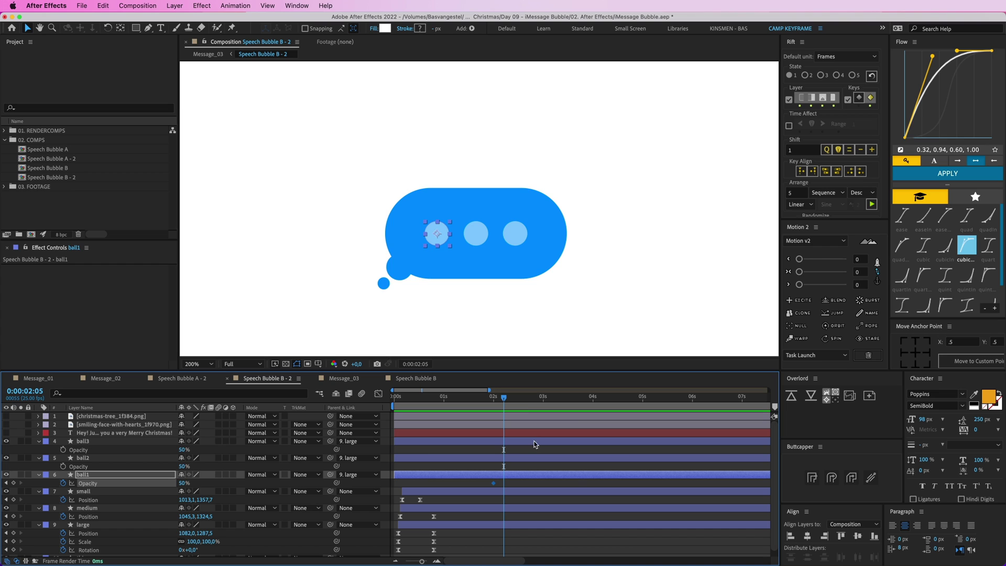
{"action": "left_click", "coordinate": [184, 483]}
{"action": "type", "text": "100"}
{"action": "key", "text": "Return"}
- Set ball1's opacity to 50% at 0:00:02:15 and play back the blink from 0:00:02:00
{"action": "key", "text": "shift+Page_Down"}
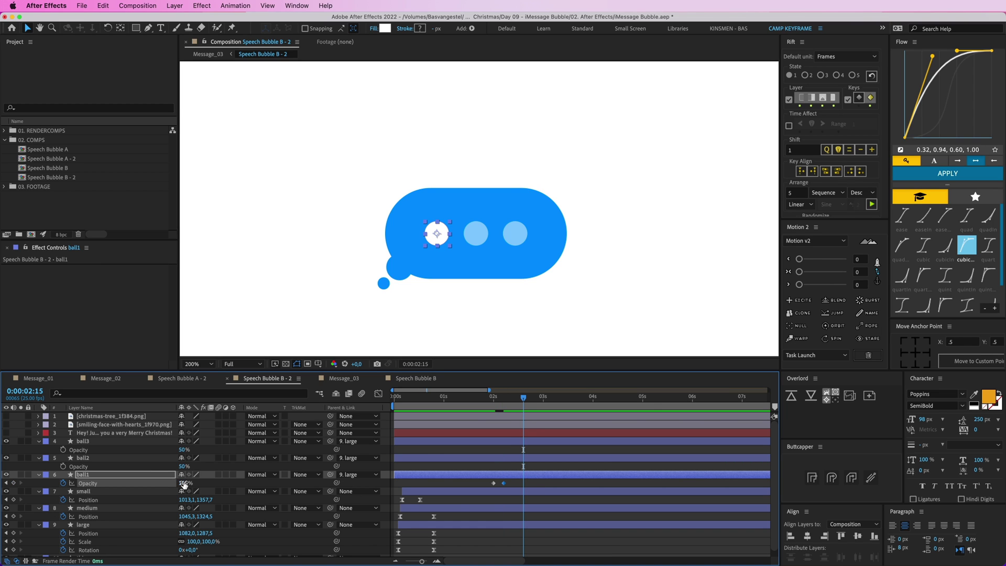
{"action": "left_click", "coordinate": [185, 483]}
{"action": "type", "text": "50"}
{"action": "key", "text": "Return"}
{"action": "left_click_drag", "start_coordinate": [515, 401], "coordinate": [494, 401]}
{"action": "key", "text": "space"}
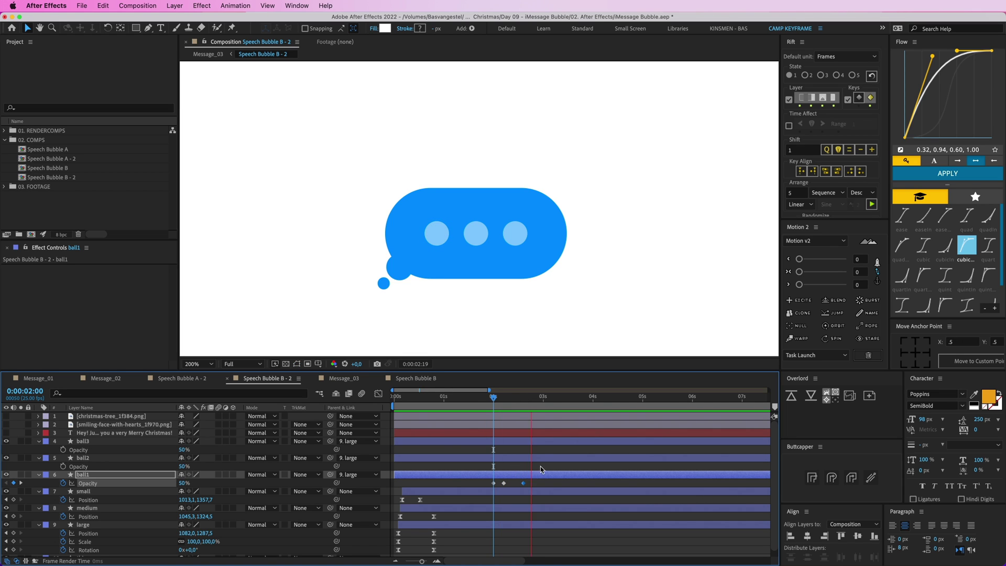
{"action": "key", "text": "space"}
- Copy ball1's three opacity keyframes to ball2 and ball3 at the same time and preview
{"action": "left_click_drag", "start_coordinate": [488, 484], "coordinate": [546, 489]}
{"action": "key", "text": "super+c"}
{"action": "left_click", "coordinate": [527, 465]}
{"action": "left_click", "coordinate": [522, 458]}
{"action": "key", "text": "super+v"}
{"action": "left_click", "coordinate": [518, 449]}
{"action": "key", "text": "ctrl+v"}
{"action": "key", "text": "space"}
{"action": "key", "text": "space"}
- Offset ball2's opacity keyframes so that they begin at 0:00:02:05
{"action": "left_click_drag", "start_coordinate": [540, 473], "coordinate": [504, 468]}
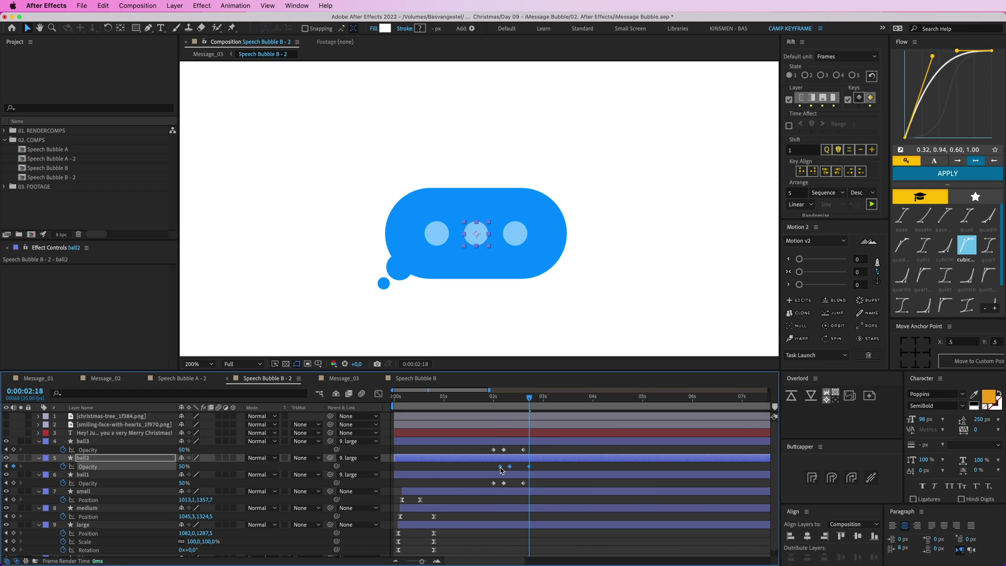
{"action": "left_click", "coordinate": [504, 400]}
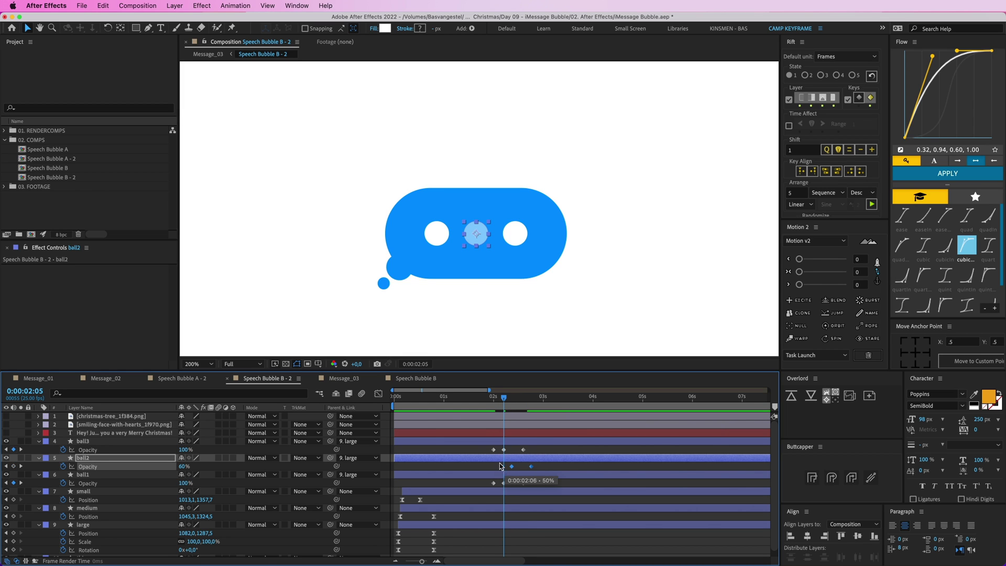
{"action": "left_click_drag", "start_coordinate": [504, 468], "coordinate": [557, 452]}
- Offset ball3's opacity keyframes to begin at 0:00:02:10 and play back the staggered dots
{"action": "left_click", "coordinate": [514, 398]}
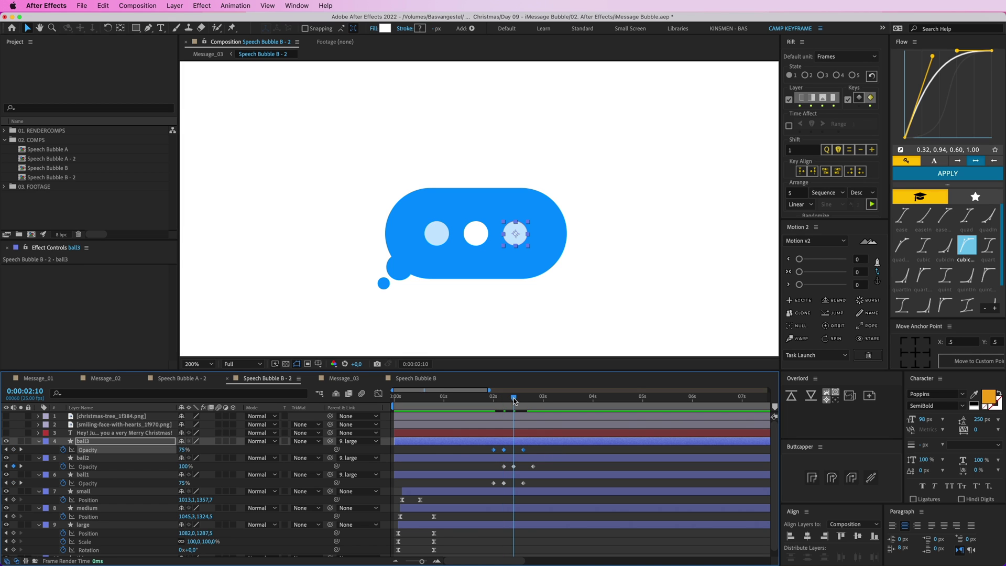
{"action": "left_click_drag", "start_coordinate": [495, 444], "coordinate": [513, 451]}
{"action": "left_click_drag", "start_coordinate": [511, 400], "coordinate": [476, 399]}
{"action": "key", "text": "space"}
{"action": "key", "text": "space"}
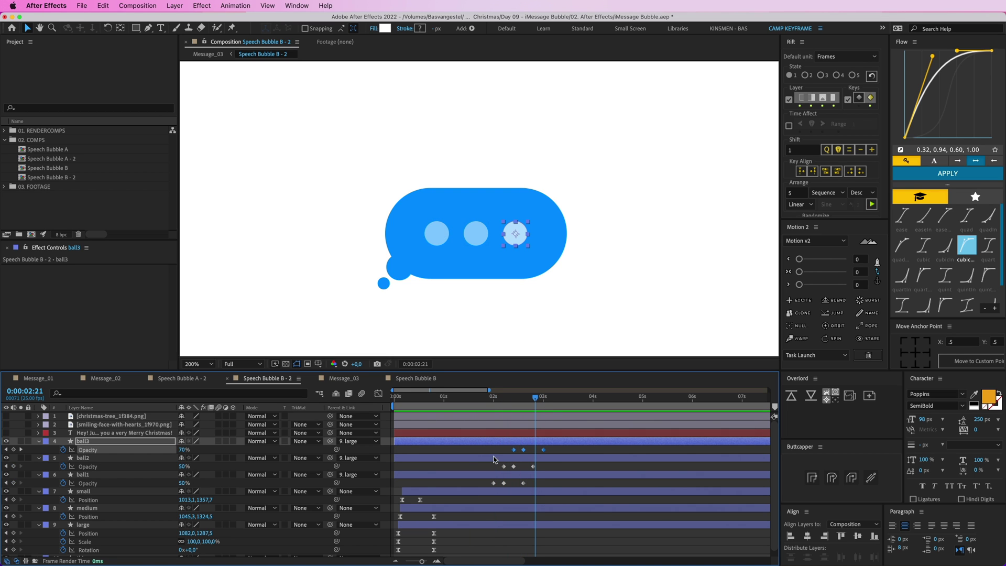
- Add a loopOut() expression to ball3's opacity
{"action": "left_click", "coordinate": [477, 455]}
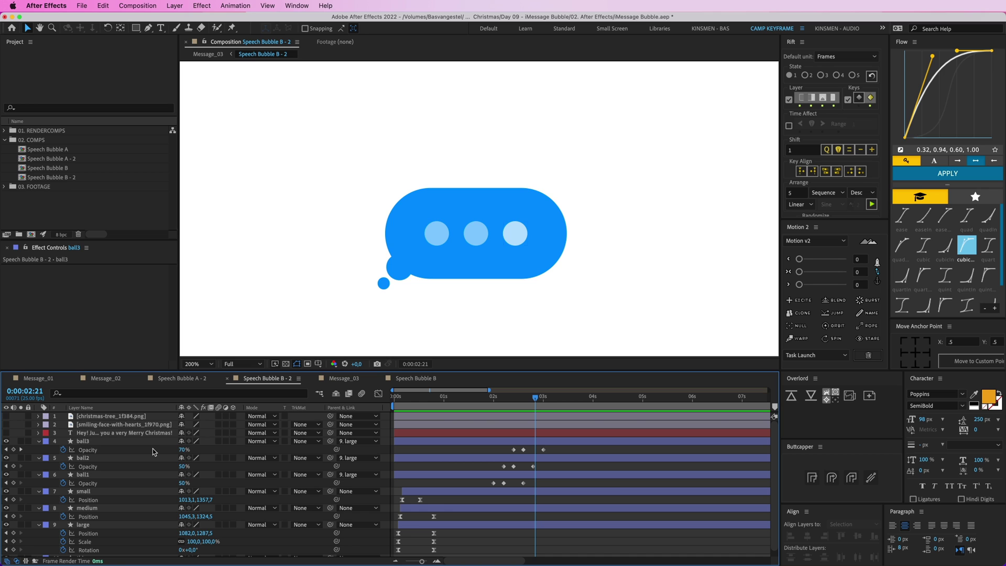
{"action": "left_click", "coordinate": [63, 450], "text": "alt"}
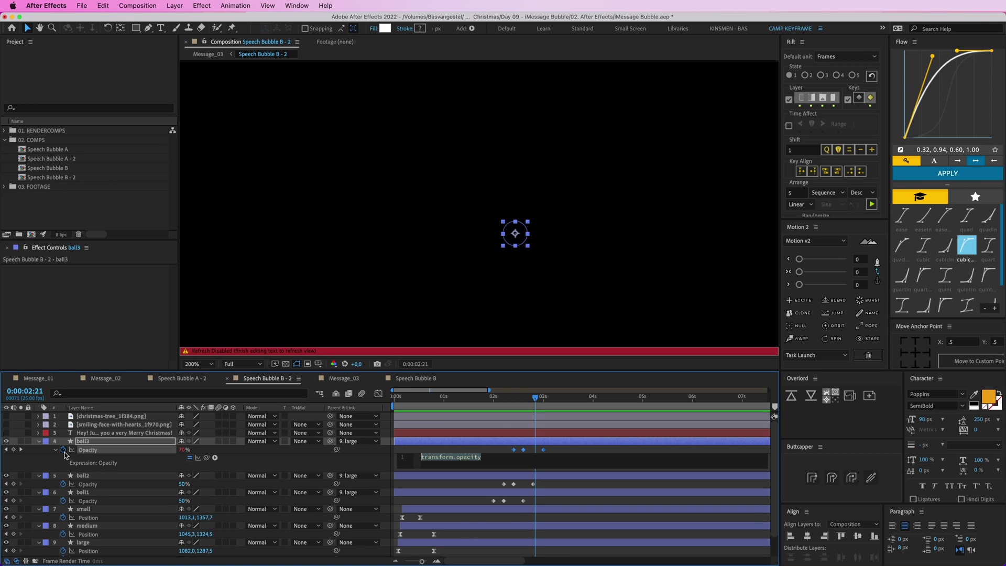
{"action": "type", "text": "loopout"}
{"action": "key", "text": "Return"}
{"action": "left_click", "coordinate": [464, 451]}
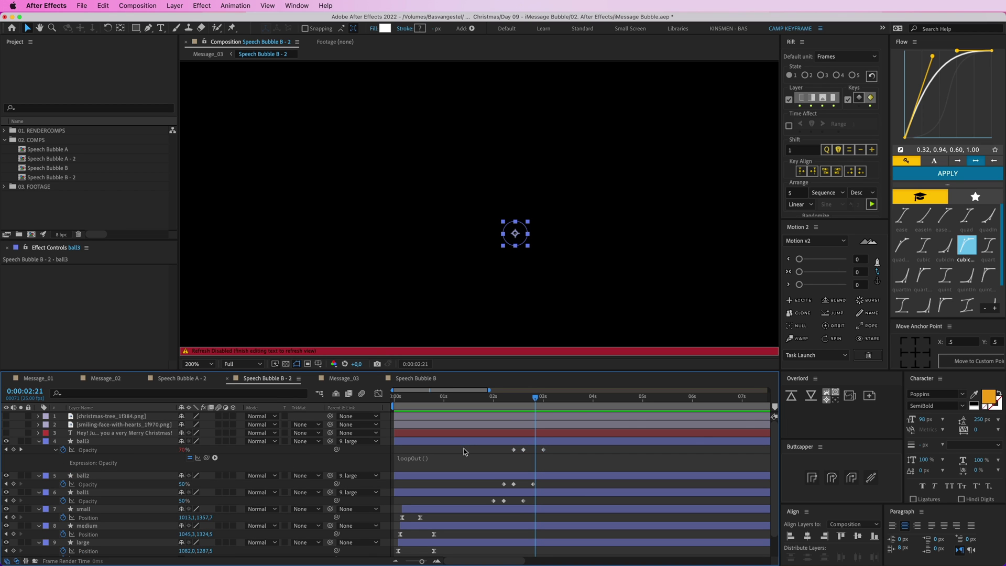
- Add the same loopOut() expression to the opacity of ball2 and ball1 and preview the looping dots
{"action": "left_click", "coordinate": [63, 484], "text": "alt"}
{"action": "key", "text": "super+v"}
{"action": "left_click", "coordinate": [63, 518], "text": "alt"}
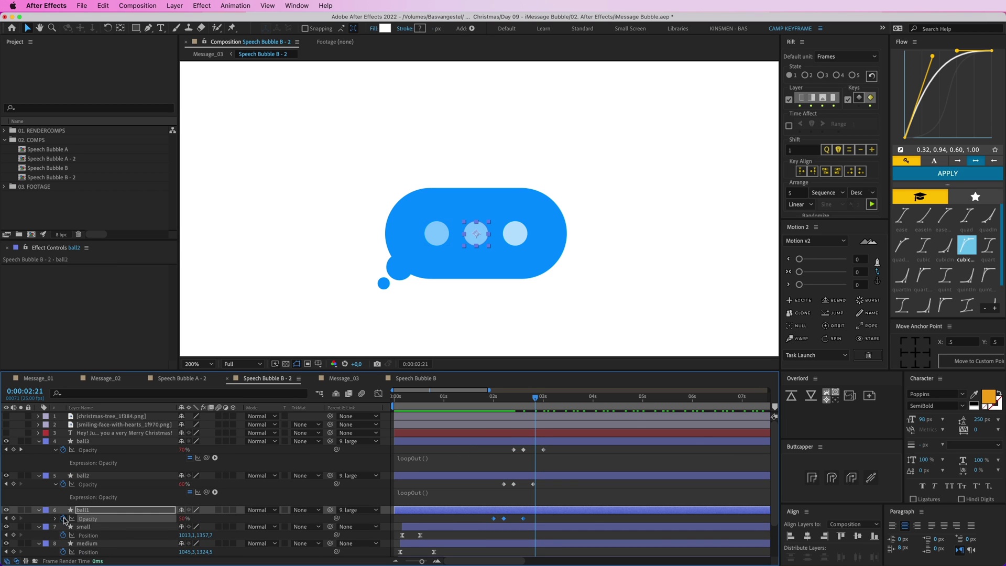
{"action": "left_click", "coordinate": [64, 518], "text": "alt"}
{"action": "key", "text": "ctrl+v"}
{"action": "left_click", "coordinate": [512, 398]}
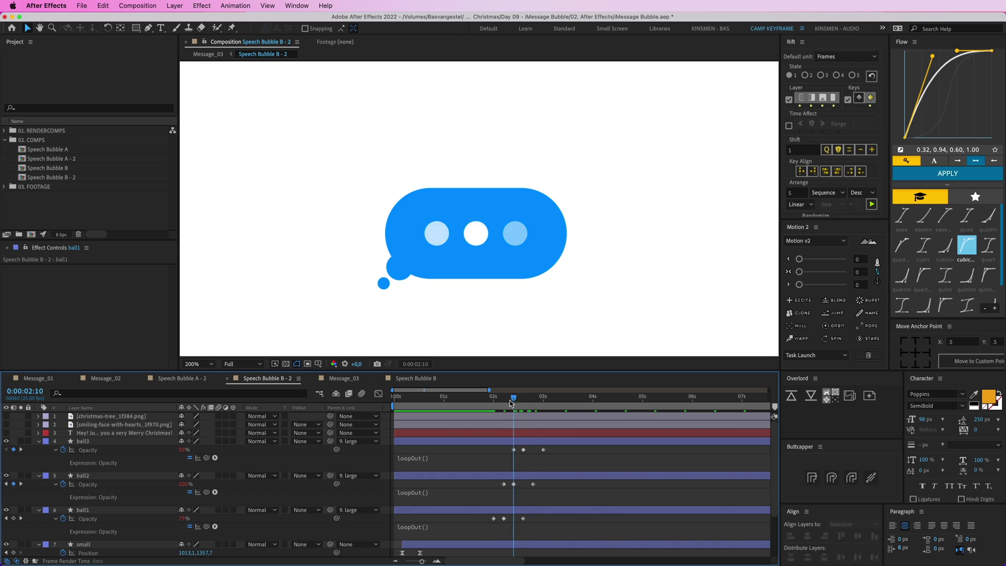
{"action": "left_click_drag", "start_coordinate": [512, 403], "coordinate": [552, 403]}
{"action": "key", "text": "space"}
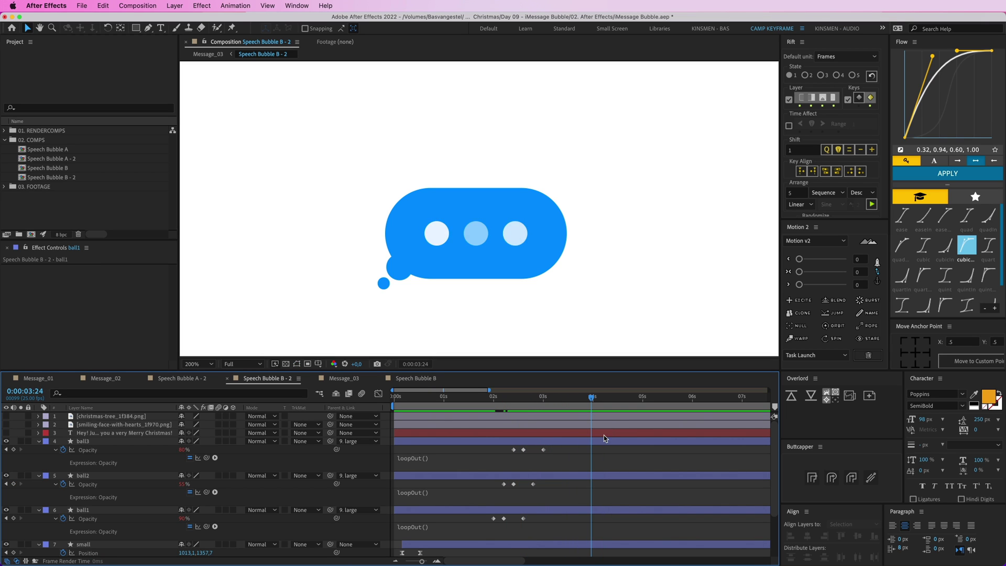
{"action": "left_click_drag", "start_coordinate": [590, 401], "coordinate": [543, 403]}
- Add a copy of ball3's first opacity keyframe at 0:00:03:10 to lengthen the pause in its loop
{"action": "left_click", "coordinate": [559, 444]}
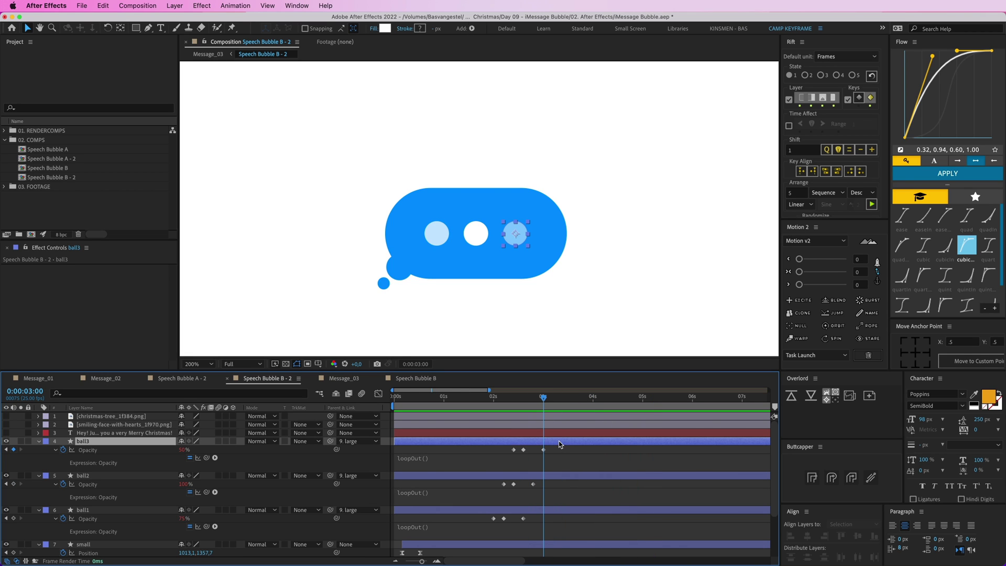
{"action": "key", "text": "shift+Page_Down"}
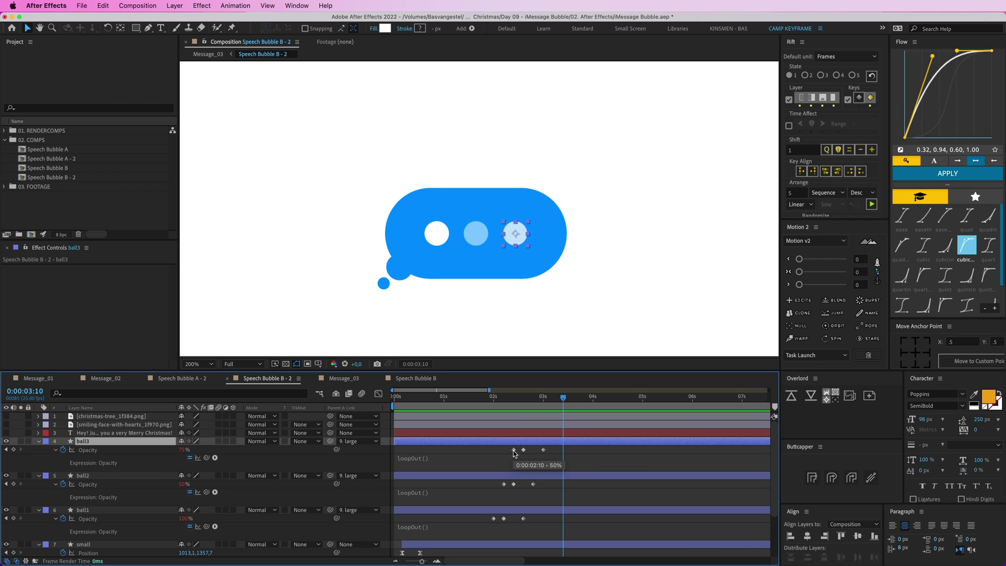
{"action": "left_click", "coordinate": [514, 451]}
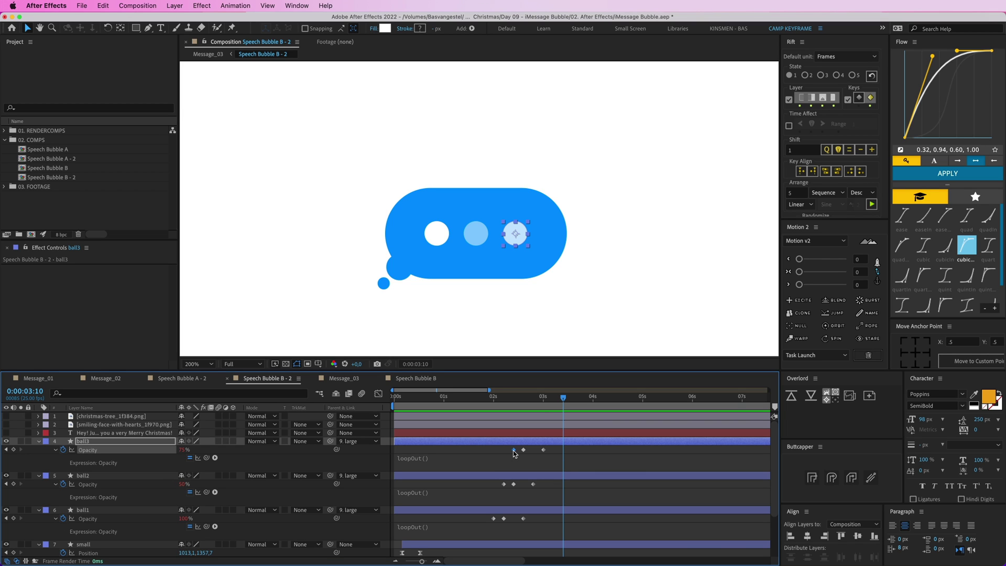
{"action": "key", "text": "ctrl+v"}
- Duplicate the 50% opacity keyframe for ball2 at 0:00:03:05 and for ball1 at 0:00:03:00
{"action": "mouse_move", "coordinate": [546, 396]}
{"action": "left_mouse_down"}
{"action": "mouse_move", "coordinate": [533, 397]}
{"action": "mouse_move", "coordinate": [553, 396]}
{"action": "left_mouse_up"}
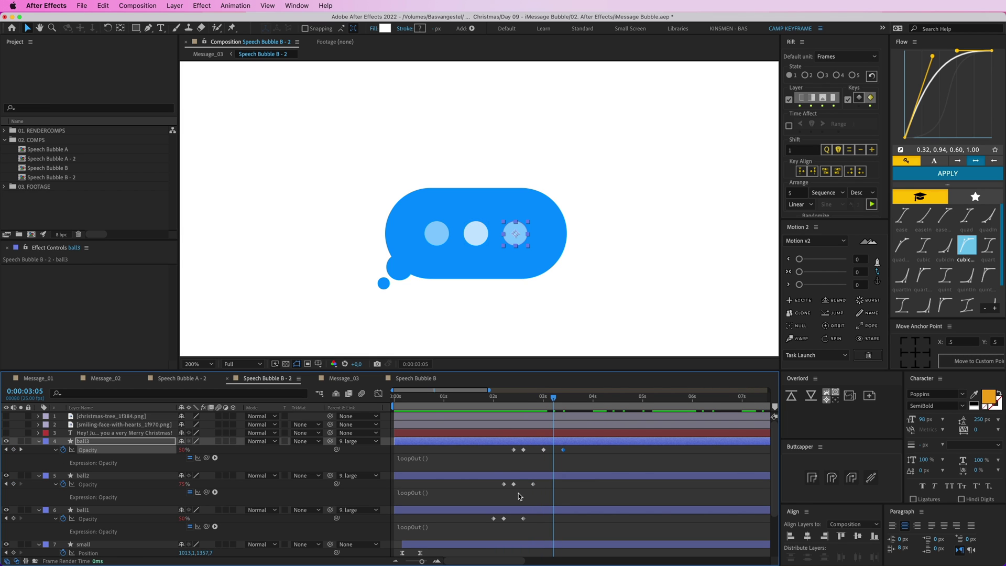
{"action": "left_click", "coordinate": [504, 484]}
{"action": "key", "text": "ctrl+v"}
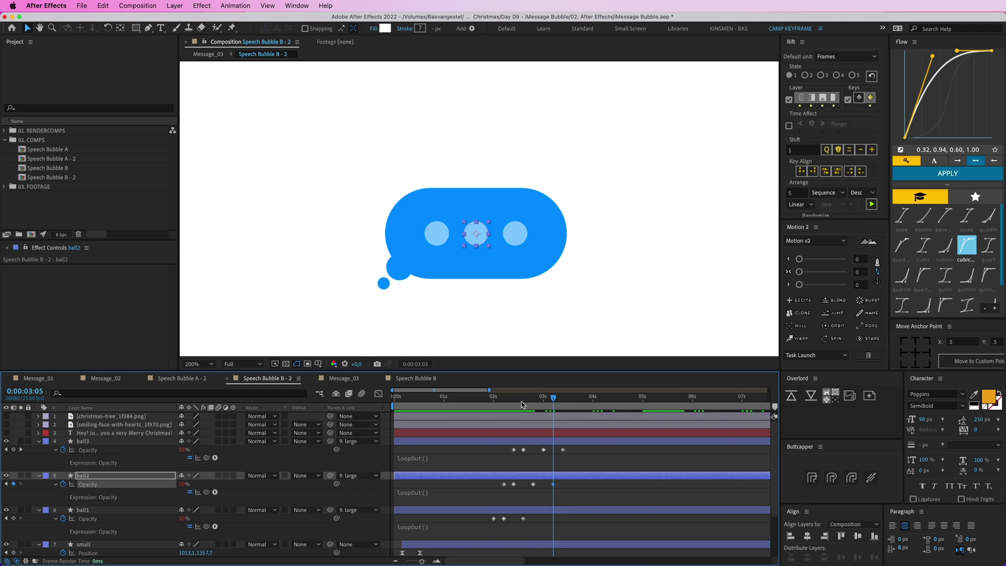
{"action": "left_click", "coordinate": [522, 402]}
{"action": "key", "text": "shift+Page_Down"}
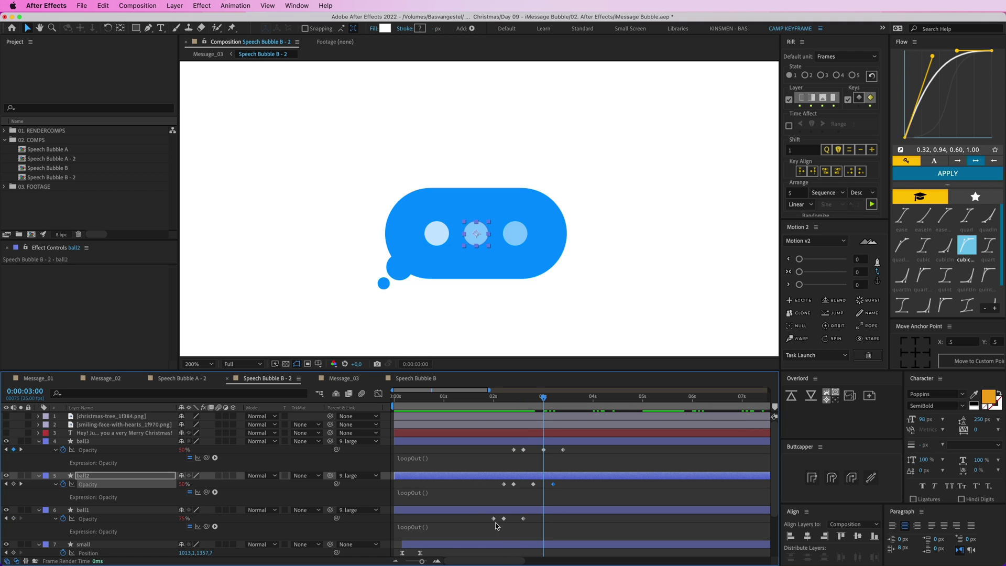
{"action": "left_click", "coordinate": [523, 526]}
{"action": "key", "text": "ctrl+v"}
- Play back the looping dots from 0:00:02:00 to check their rhythm with the added pause
{"action": "left_click", "coordinate": [506, 400]}
{"action": "left_click_drag", "start_coordinate": [505, 400], "coordinate": [494, 401]}
{"action": "key", "text": "space"}
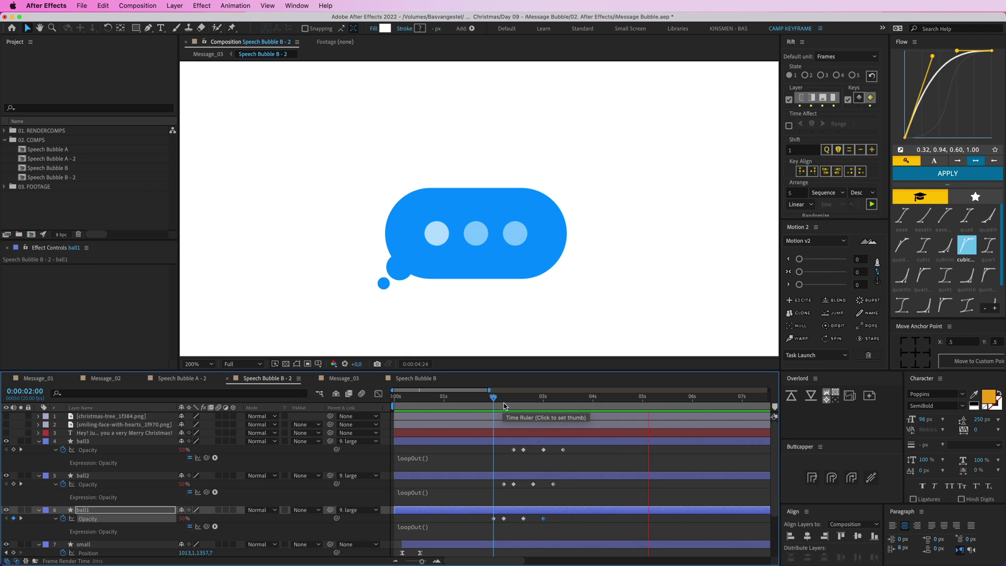
{"action": "key", "text": "space"}
{"action": "left_click", "coordinate": [515, 401]}
{"action": "left_click", "coordinate": [563, 396]}
{"action": "left_click", "coordinate": [492, 404]}
{"action": "key", "text": "space"}
- Collapse the layers' keyframed properties and play the whole typing bubble animation from the beginning
{"action": "left_click", "coordinate": [482, 451]}
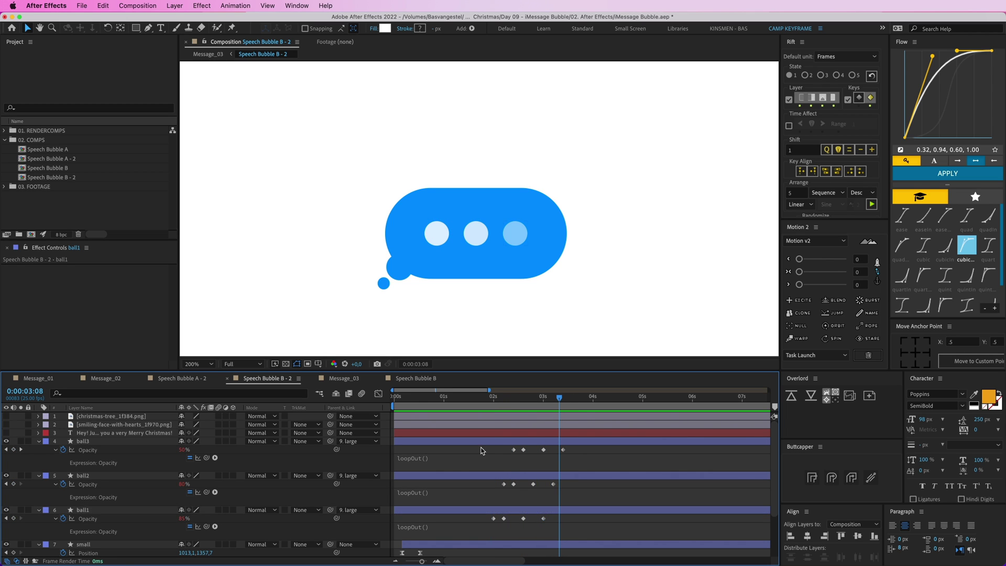
{"action": "key", "text": "u"}
{"action": "left_click_drag", "start_coordinate": [488, 401], "coordinate": [390, 406]}
{"action": "scroll", "coordinate": [602, 219], "scroll_direction": "down", "scroll_amount": 1}
{"action": "key", "text": "space"}
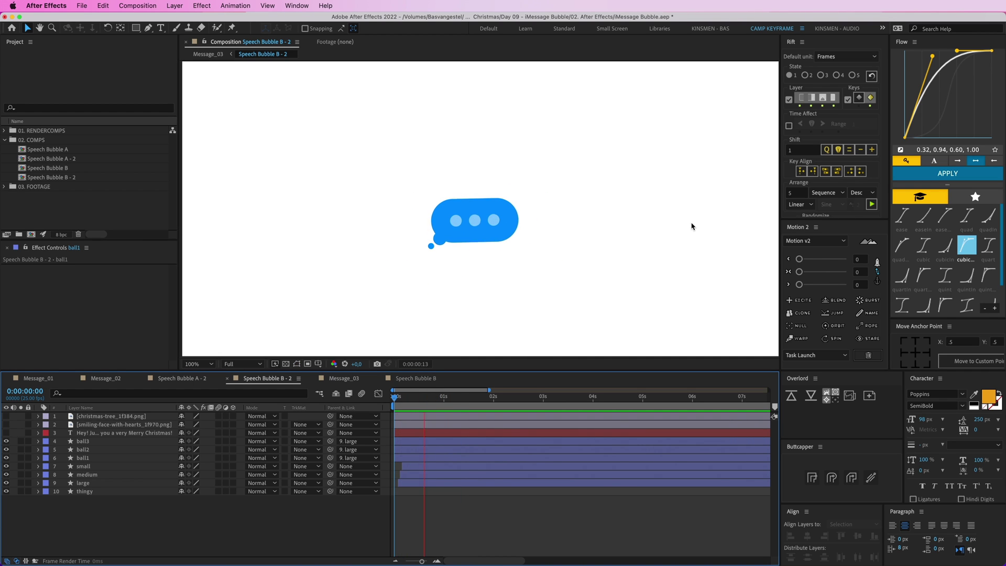
{"action": "key", "text": "space"}
- Move all opacity keyframes of ball1, ball2 and ball3 earlier so the sequence starts at about 0:00:00:06, and play it back
{"action": "left_click", "coordinate": [406, 442]}
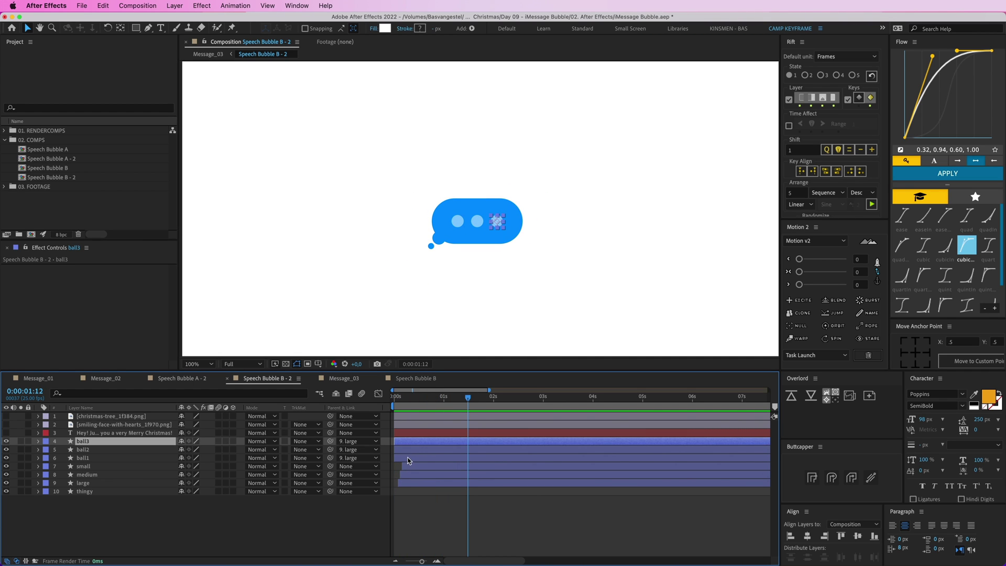
{"action": "left_click", "coordinate": [409, 457], "text": "shift"}
{"action": "key", "text": "u"}
{"action": "left_click_drag", "start_coordinate": [591, 449], "coordinate": [414, 482]}
{"action": "left_click_drag", "start_coordinate": [414, 401], "coordinate": [398, 400]}
{"action": "left_click_drag", "start_coordinate": [431, 454], "coordinate": [424, 453]}
{"action": "key", "text": "space"}
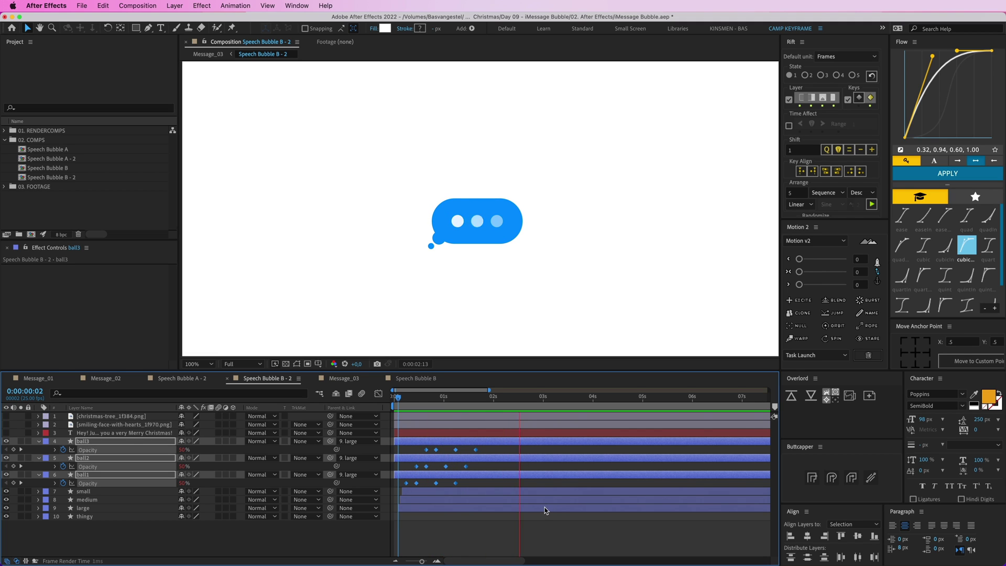
- Stop playback at 0:00:03:00 and add a keyframe to the large layer's shape Path there
{"action": "key", "text": "space"}
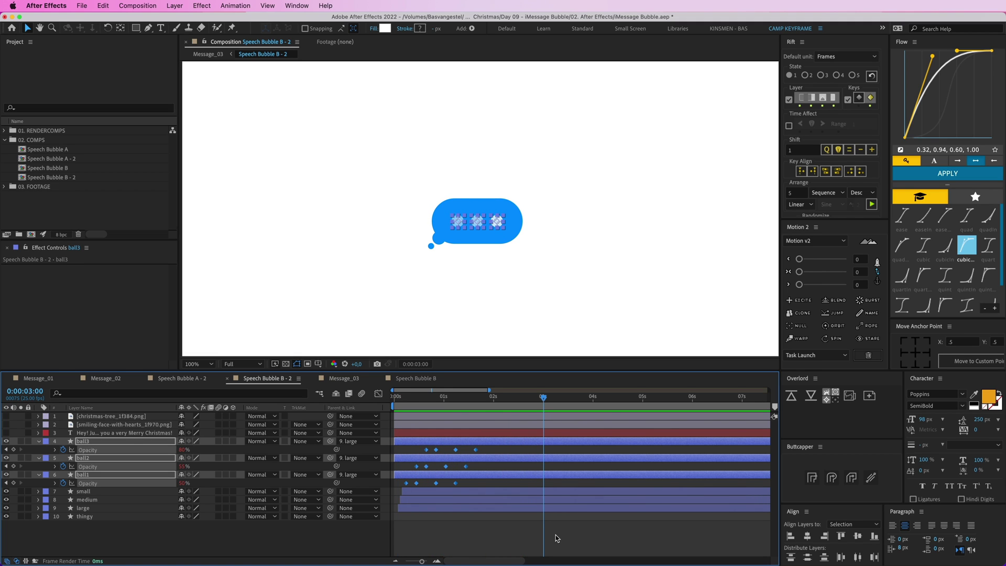
{"action": "left_click", "coordinate": [557, 539]}
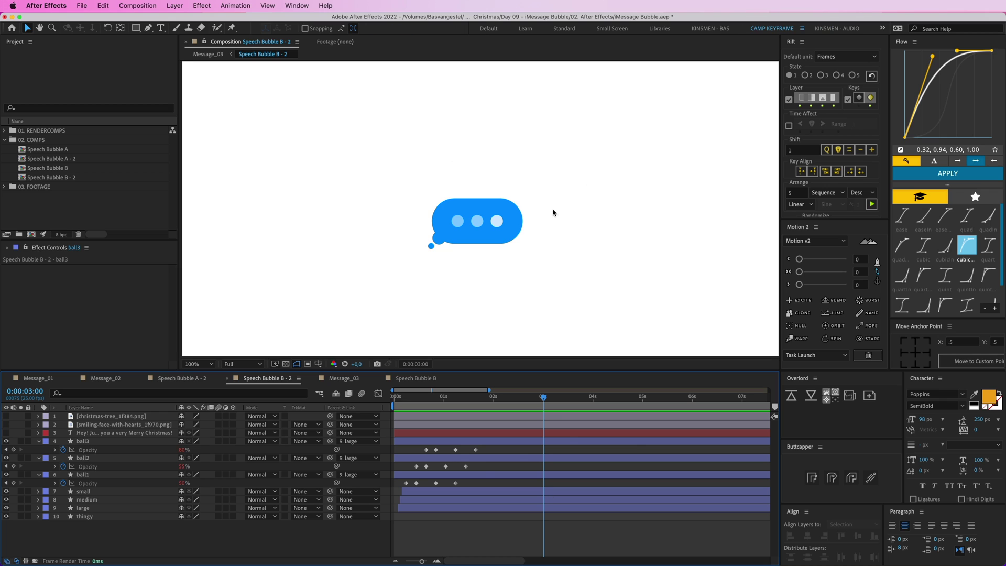
{"action": "left_click_drag", "start_coordinate": [508, 207], "coordinate": [469, 233]}
{"action": "left_click", "coordinate": [395, 289]}
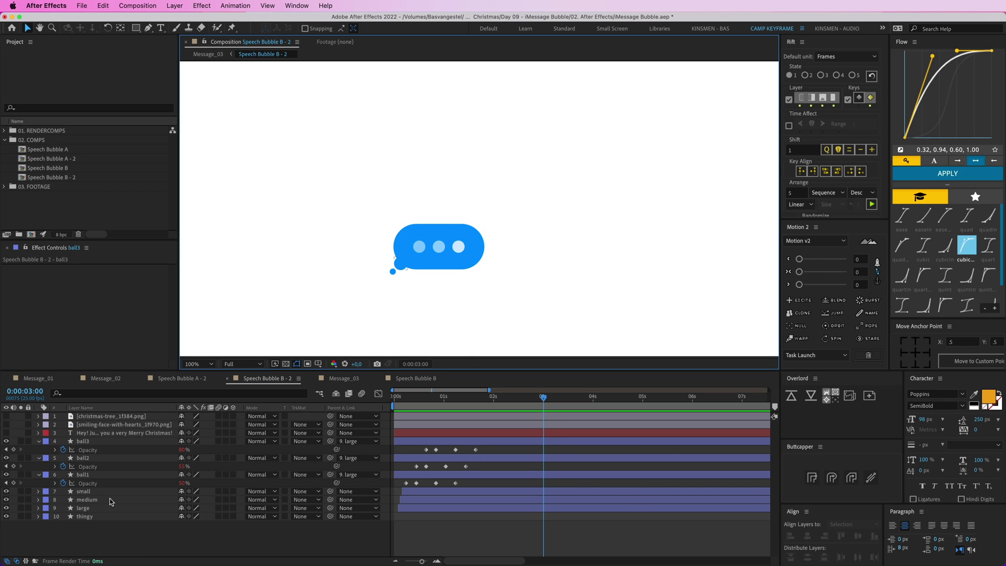
{"action": "left_click", "coordinate": [90, 508]}
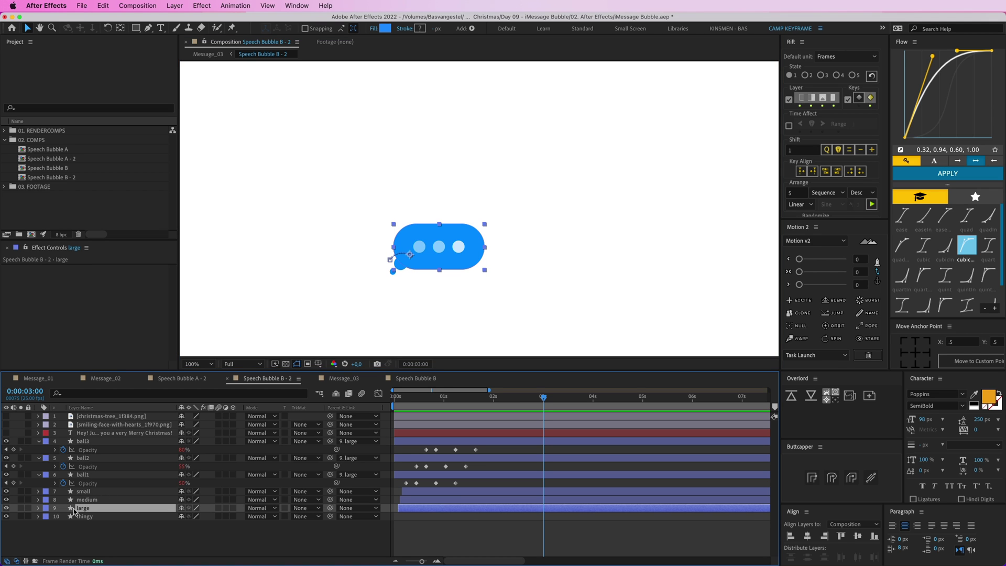
{"action": "left_click", "coordinate": [38, 508]}
{"action": "left_click", "coordinate": [48, 517]}
{"action": "left_click", "coordinate": [56, 525]}
{"action": "left_click", "coordinate": [64, 533]}
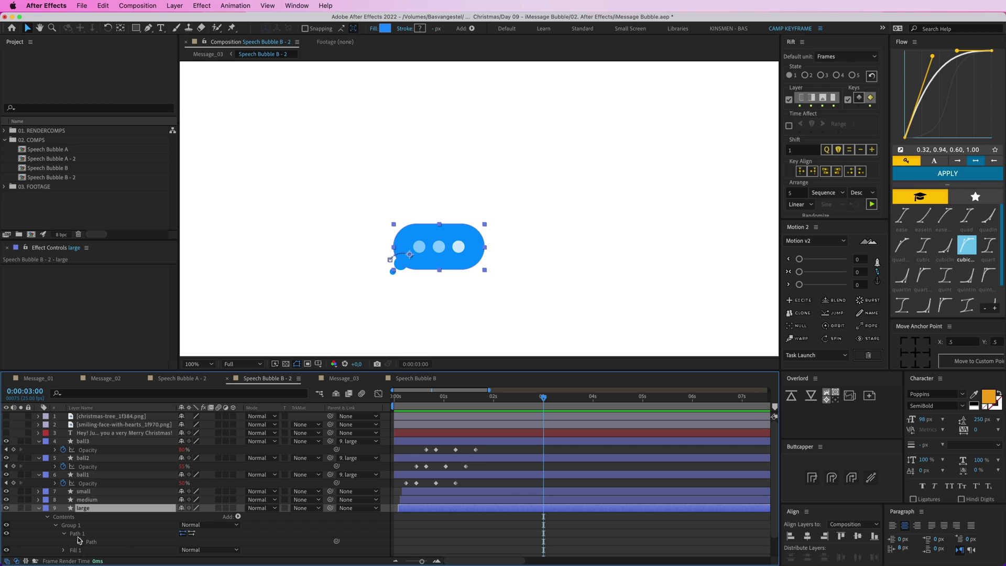
{"action": "left_click", "coordinate": [80, 542]}
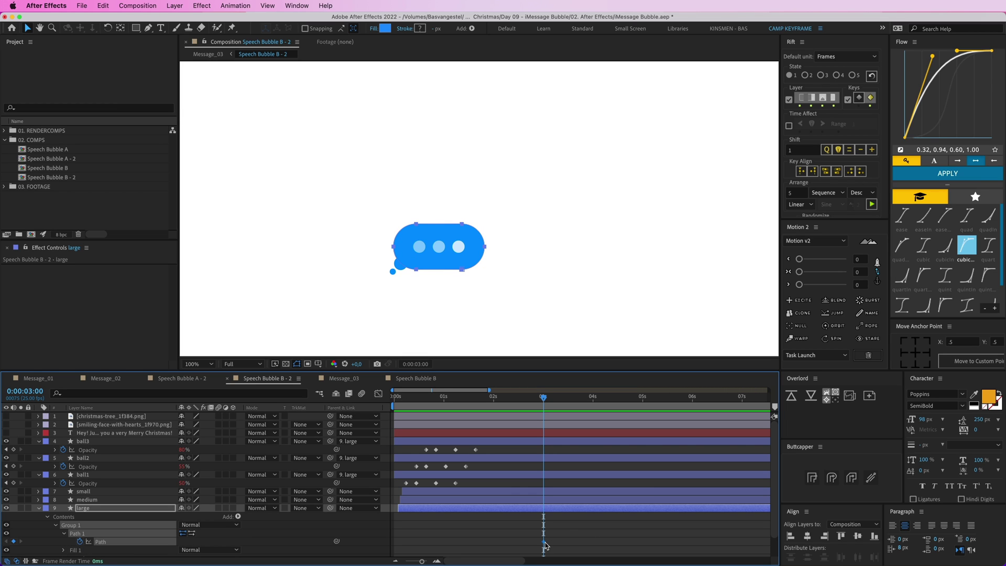
- Copy the big shape layer from Speech Bubble B into Speech Bubble B - 2, as a visible, locked size reference at 0:00:04:13
{"action": "left_click", "coordinate": [570, 400]}
{"action": "left_click_drag", "start_coordinate": [572, 402], "coordinate": [619, 403]}
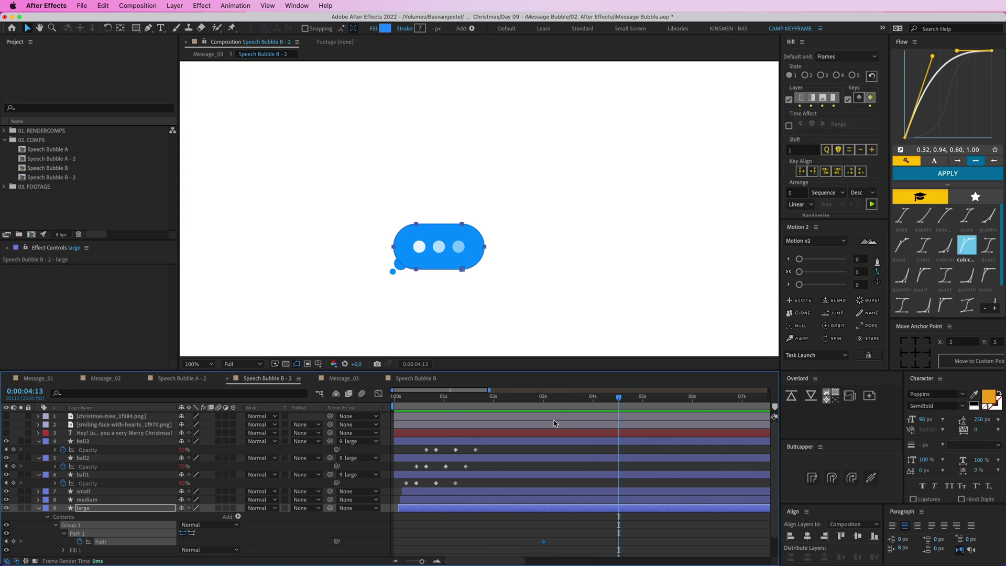
{"action": "left_click", "coordinate": [413, 379]}
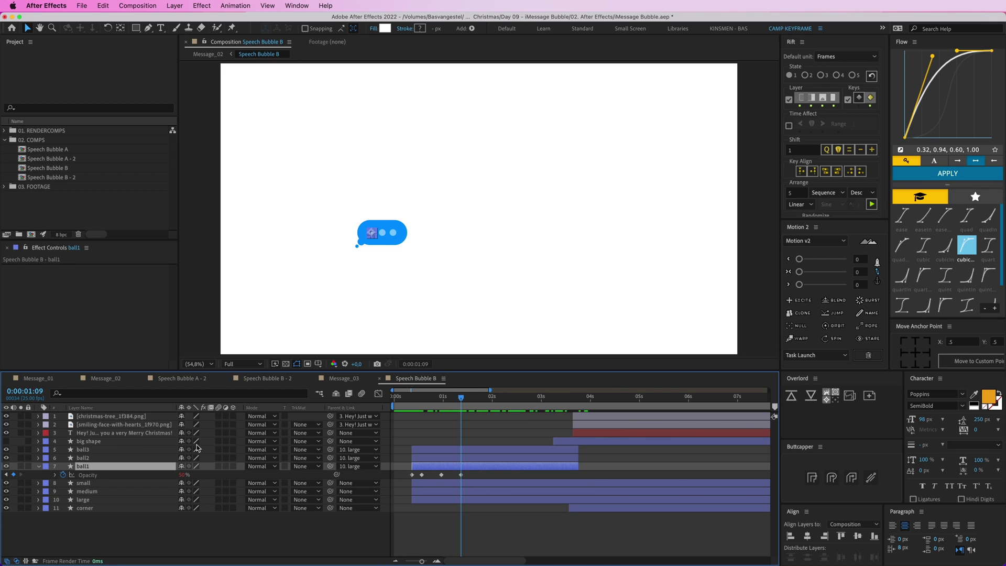
{"action": "left_click", "coordinate": [95, 442]}
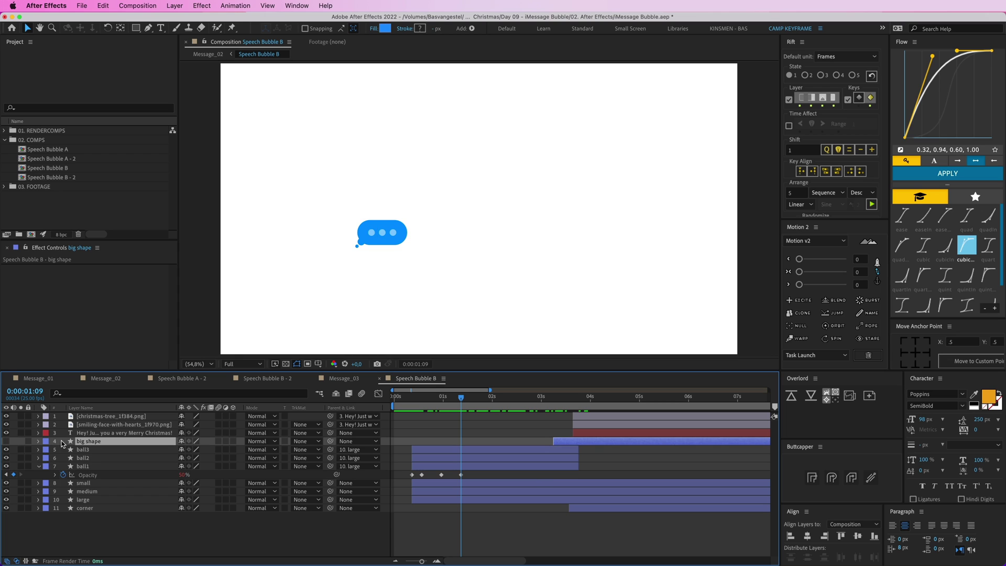
{"action": "left_click", "coordinate": [6, 441]}
{"action": "left_click", "coordinate": [576, 401]}
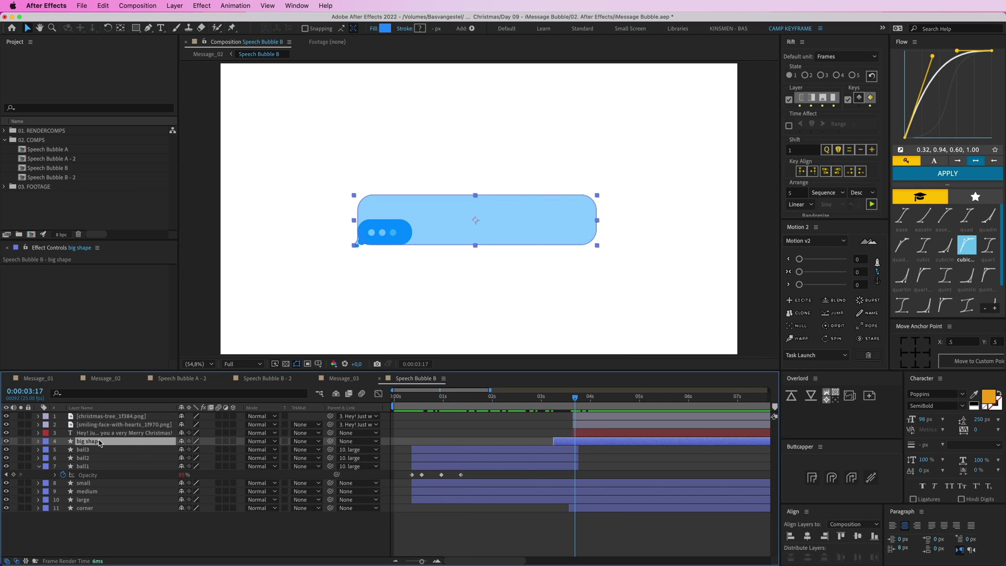
{"action": "left_click", "coordinate": [6, 441]}
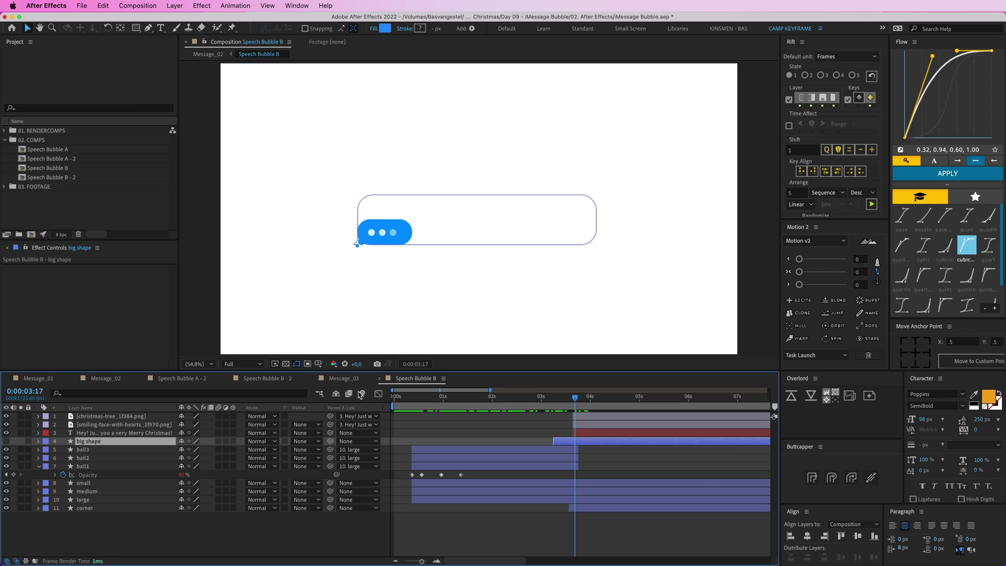
{"action": "left_click", "coordinate": [266, 379]}
{"action": "key", "text": "ctrl+v"}
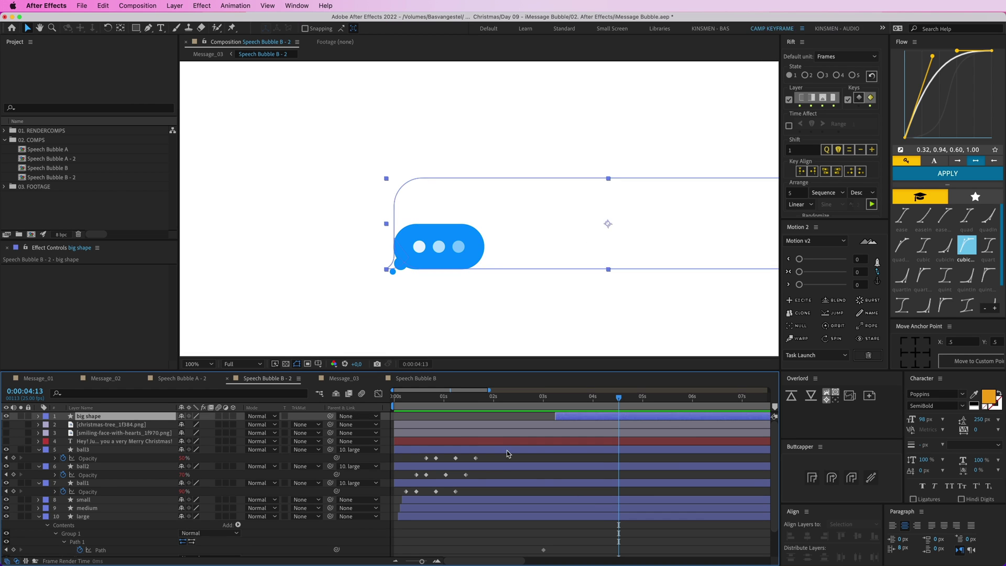
{"action": "left_click_drag", "start_coordinate": [612, 247], "coordinate": [553, 243]}
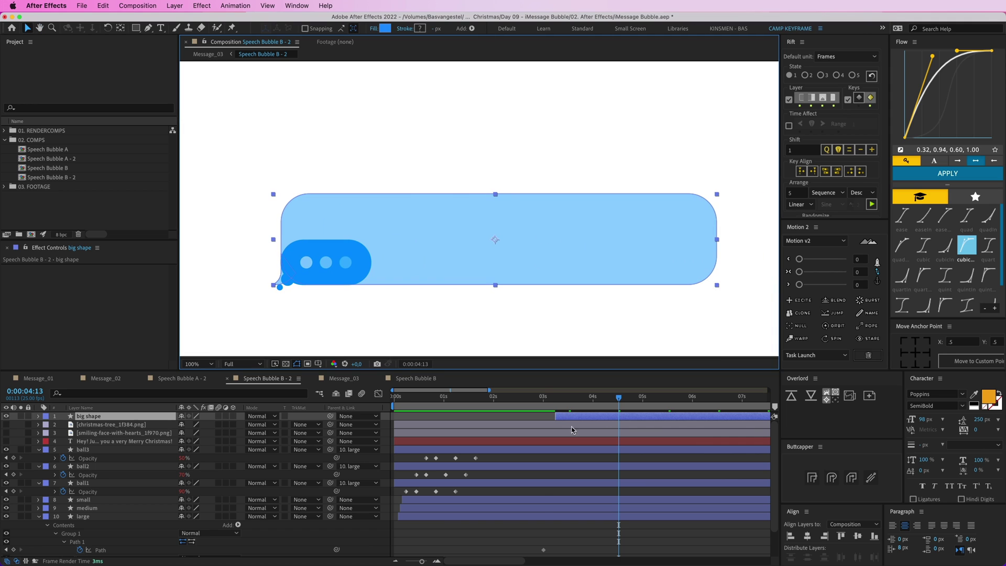
{"action": "left_click", "coordinate": [28, 416]}
- Reshape the large layer's path at 0:00:04:13 by moving its points until it fills the outline of big shape
{"action": "left_click", "coordinate": [87, 516]}
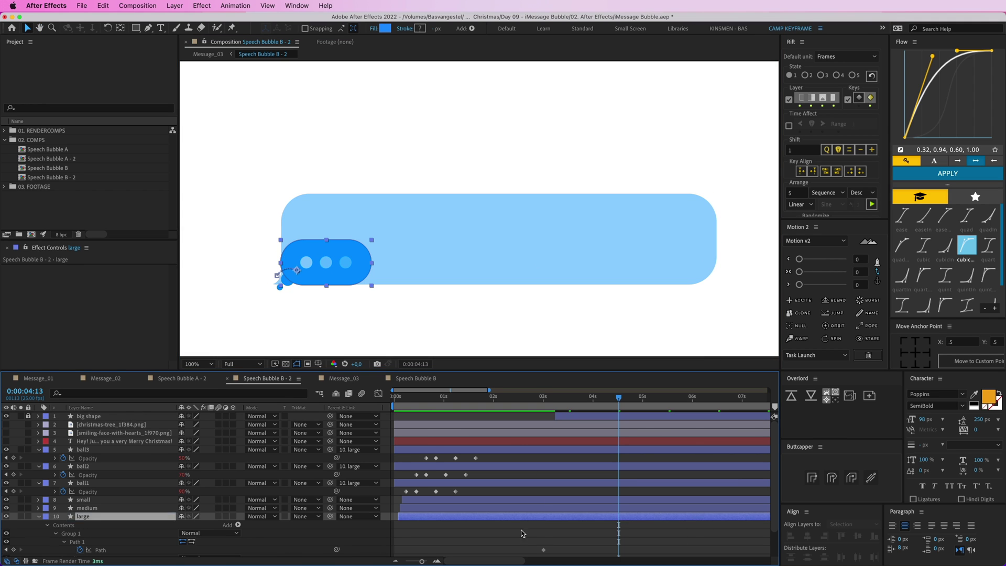
{"action": "scroll", "coordinate": [521, 533], "scroll_direction": "down", "scroll_amount": 2}
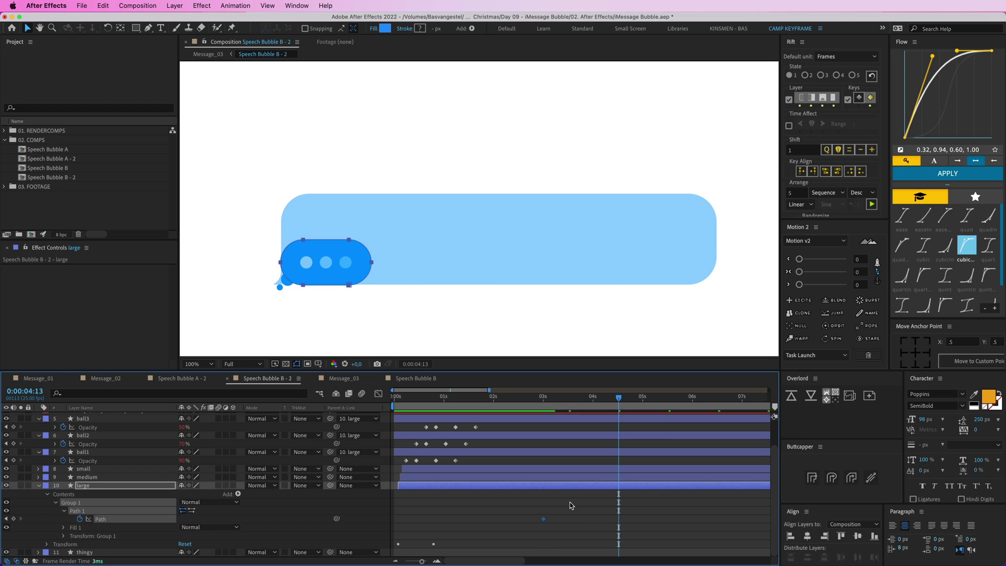
{"action": "left_click_drag", "start_coordinate": [558, 516], "coordinate": [534, 530]}
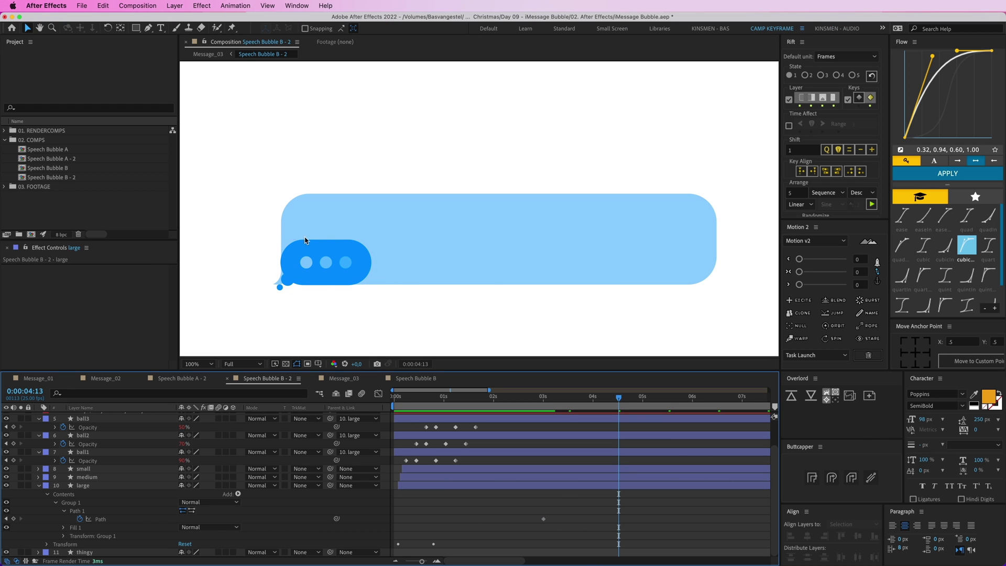
{"action": "left_click", "coordinate": [336, 248]}
{"action": "key", "text": "g"}
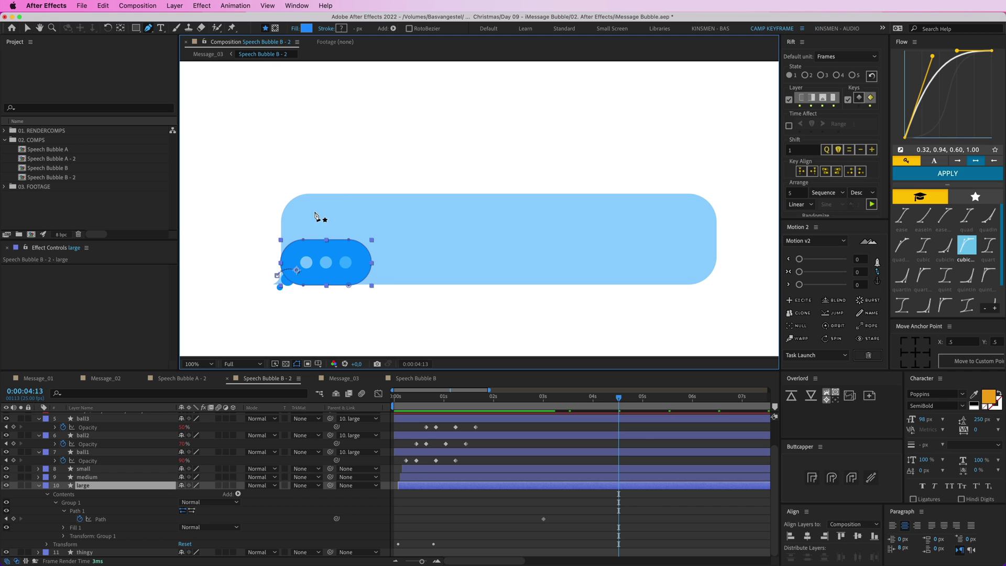
{"action": "left_click", "coordinate": [303, 241]}
{"action": "key", "text": "v"}
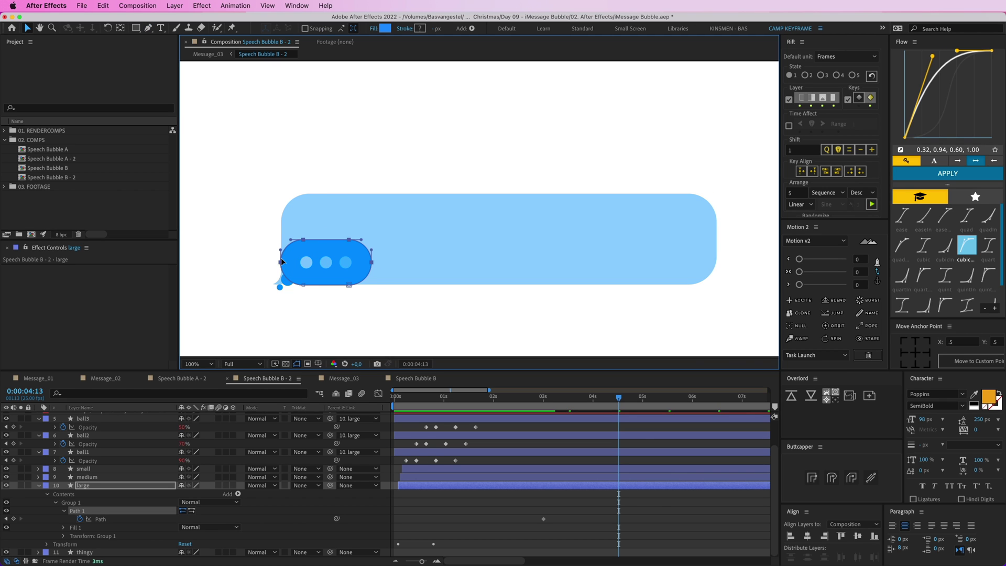
{"action": "left_click_drag", "start_coordinate": [280, 259], "coordinate": [283, 215]}
{"action": "mouse_move", "coordinate": [332, 173]}
{"action": "left_mouse_down"}
{"action": "mouse_move", "coordinate": [398, 294]}
{"action": "mouse_move", "coordinate": [695, 294]}
{"action": "left_mouse_up"}
{"action": "left_click", "coordinate": [528, 495]}
- Unlock and delete the big shape reference layer
{"action": "scroll", "coordinate": [440, 494], "scroll_direction": "up", "scroll_amount": 3}
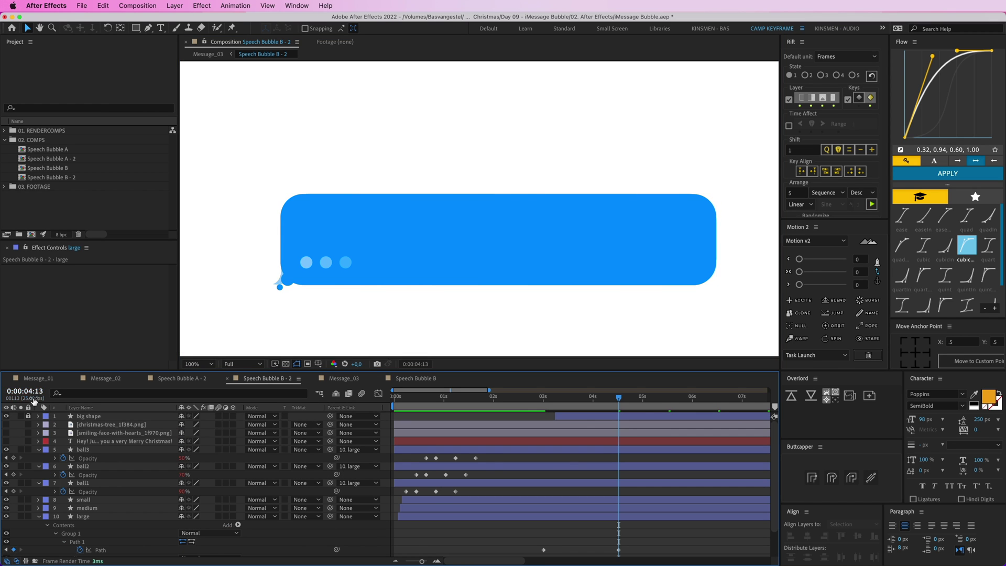
{"action": "left_click", "coordinate": [89, 416]}
{"action": "key", "text": "Delete"}
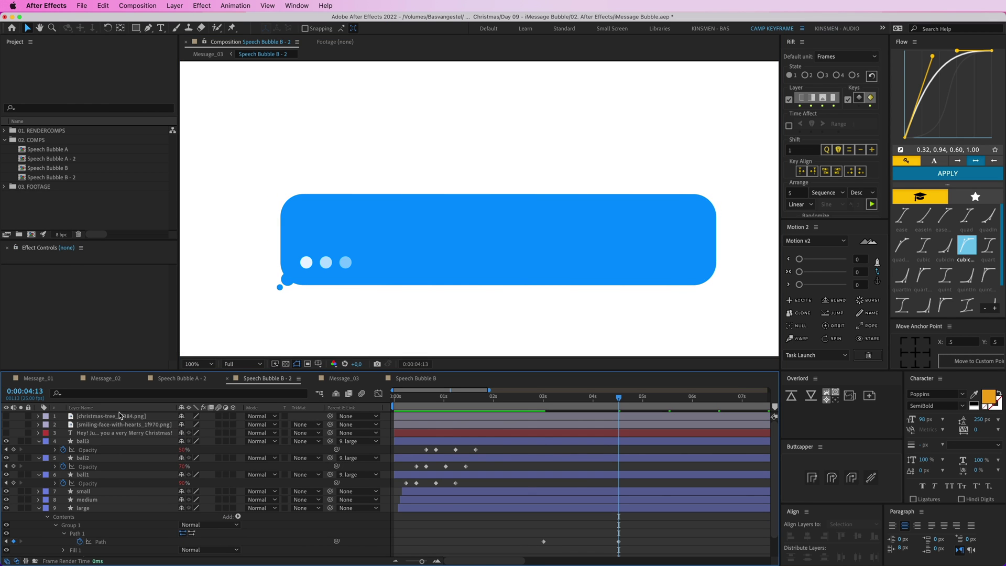
- Apply the quint ease curve 0.84, 0.00, 0.16, 1.00 to both Path keyframes of the large layer and play the morph
{"action": "left_click_drag", "start_coordinate": [619, 400], "coordinate": [559, 400]}
{"action": "left_click", "coordinate": [597, 504]}
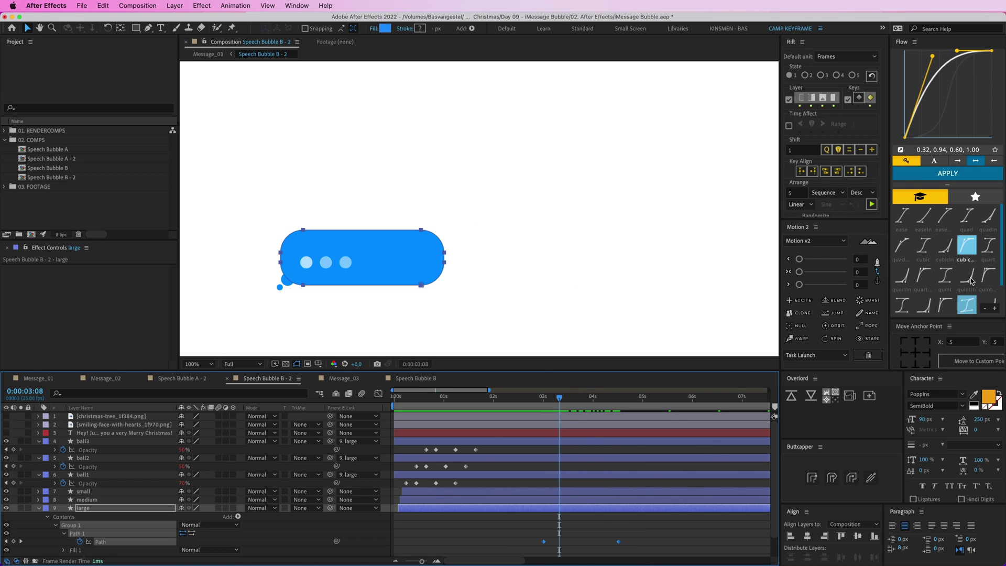
{"action": "left_click", "coordinate": [945, 275]}
{"action": "left_click", "coordinate": [947, 172]}
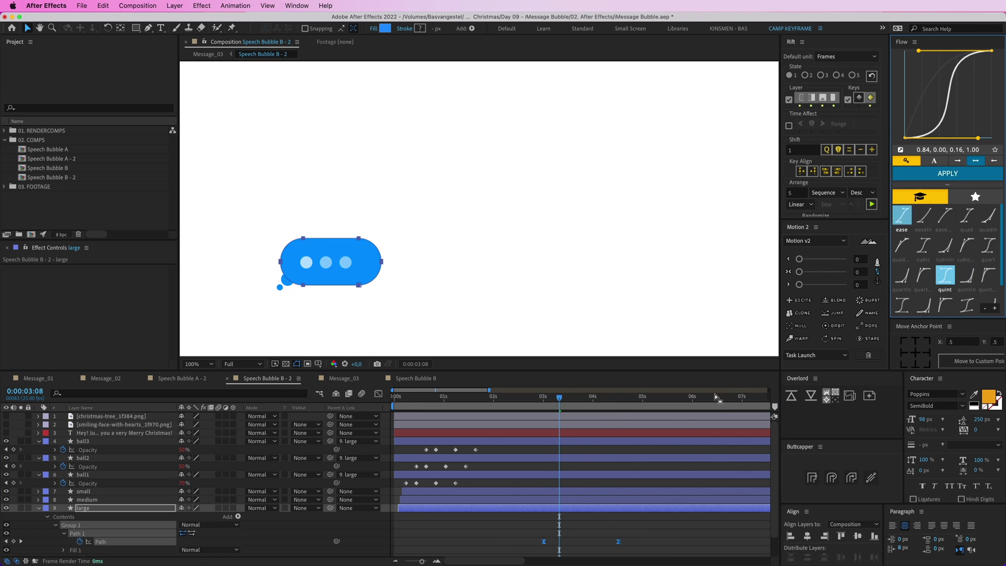
{"action": "left_click", "coordinate": [543, 400]}
{"action": "key", "text": "space"}
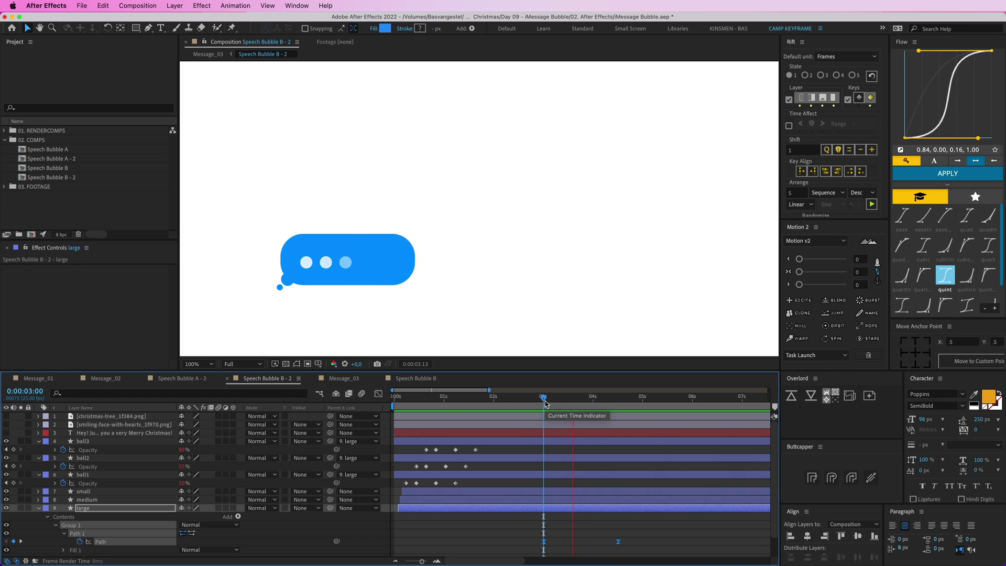
- Move the large layer's second Path keyframe earlier to 0:00:03:12, and play the animation from the beginning
{"action": "left_click", "coordinate": [620, 540]}
{"action": "left_click_drag", "start_coordinate": [620, 540], "coordinate": [575, 541]}
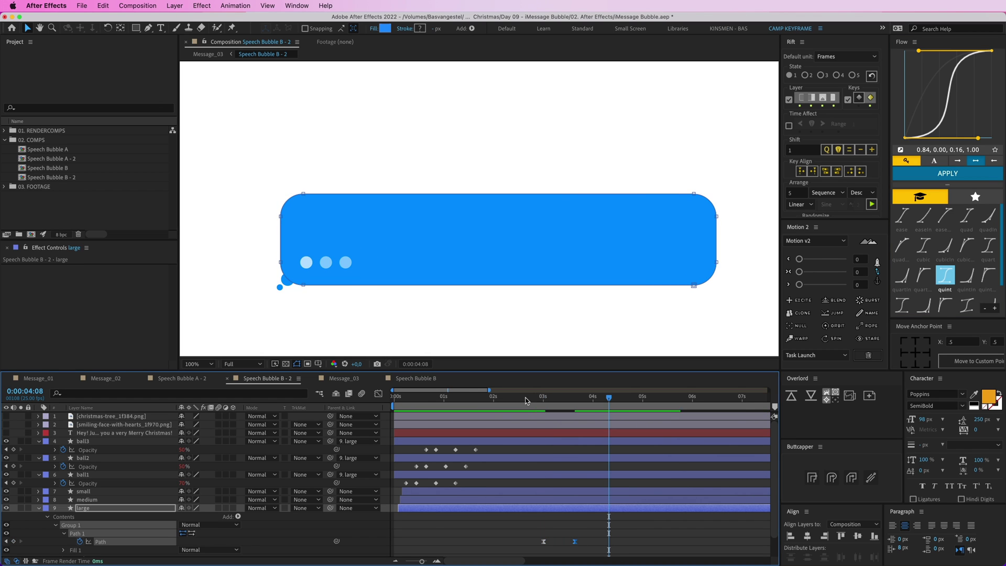
{"action": "left_click", "coordinate": [534, 401]}
{"action": "key", "text": "space"}
{"action": "left_click_drag", "start_coordinate": [575, 541], "coordinate": [567, 541]}
{"action": "left_click_drag", "start_coordinate": [551, 399], "coordinate": [392, 400]}
{"action": "key", "text": "space"}
{"action": "key", "text": "space"}
{"action": "key", "text": "space"}
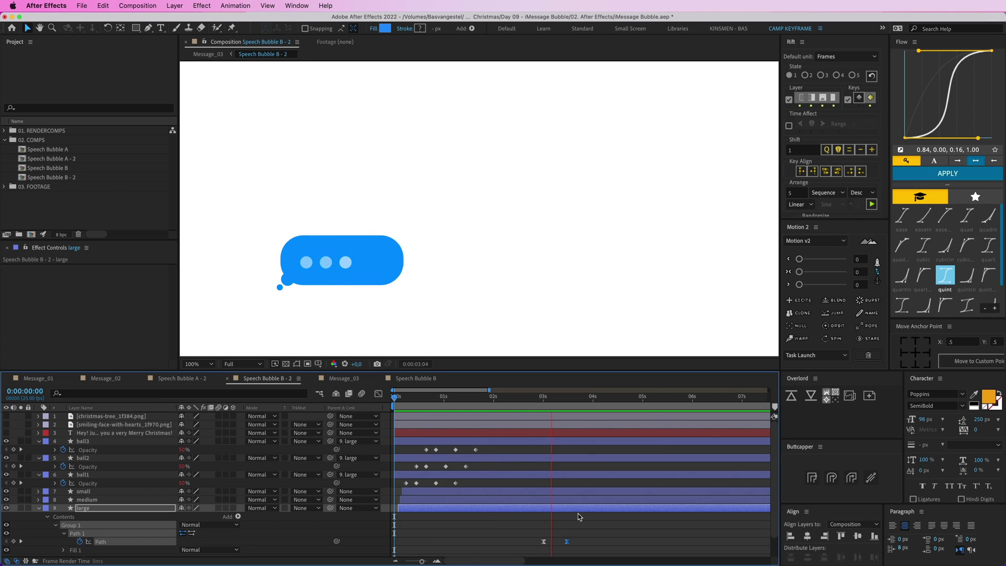
{"action": "key", "text": "space"}
- Trim the ends of the ball1, ball2 and ball3 layers at about 0:00:03:03 and play back the transition
{"action": "left_click", "coordinate": [548, 400]}
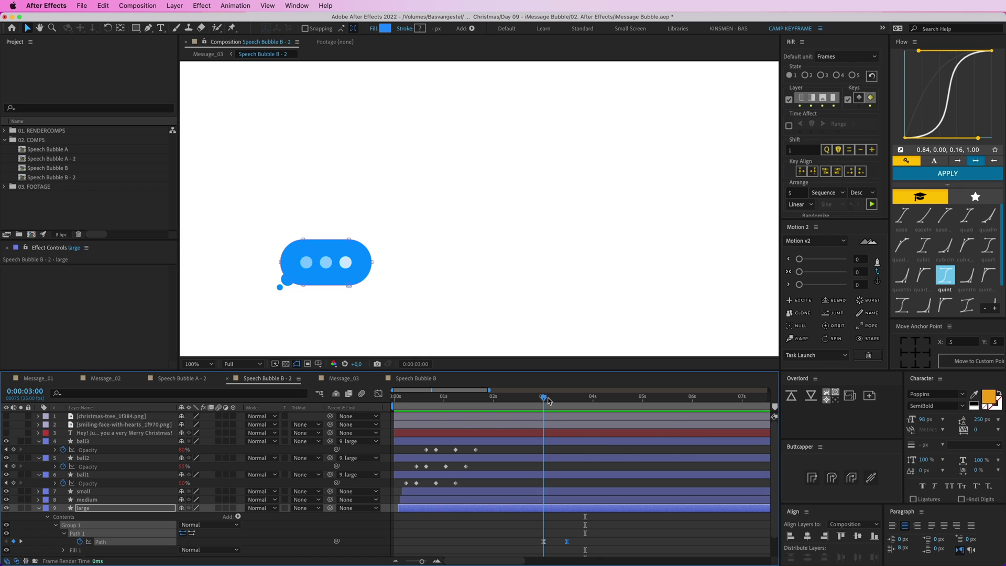
{"action": "left_click", "coordinate": [510, 440]}
{"action": "left_click", "coordinate": [494, 476], "text": "shift"}
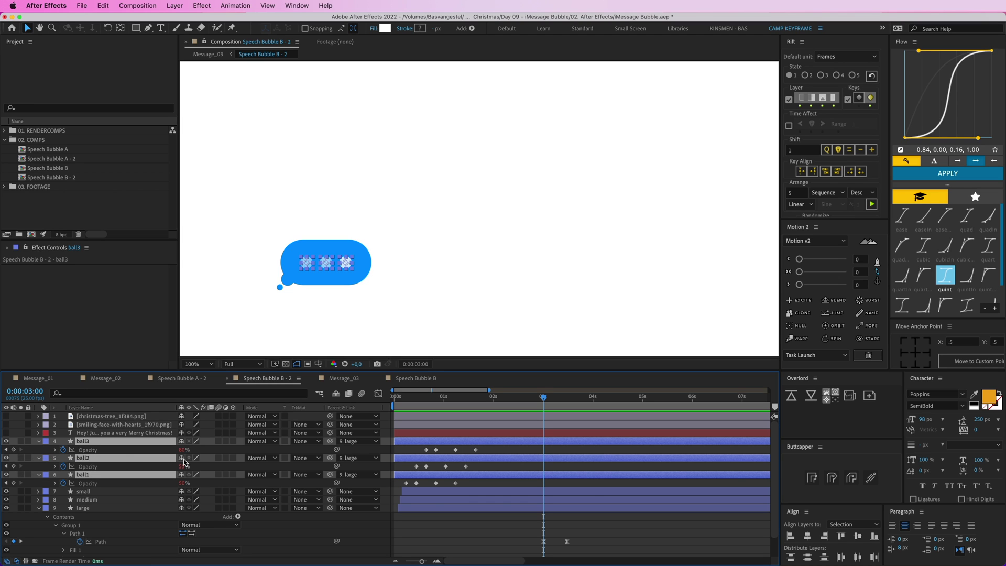
{"action": "scroll", "coordinate": [535, 404], "scroll_direction": "down", "scroll_amount": 3}
{"action": "scroll", "coordinate": [548, 425], "scroll_direction": "up", "scroll_amount": 3}
{"action": "left_click_drag", "start_coordinate": [544, 398], "coordinate": [529, 398]}
{"action": "key", "text": "alt+]"}
{"action": "key", "text": "space"}
{"action": "key", "text": "space"}
{"action": "key", "text": "space"}
- Make the message text layer and both emoji layers visible and go to 0:00:03:12
{"action": "mouse_move", "coordinate": [575, 398]}
{"action": "left_mouse_down"}
{"action": "mouse_move", "coordinate": [543, 397]}
{"action": "mouse_move", "coordinate": [561, 403]}
{"action": "left_mouse_up"}
{"action": "left_click", "coordinate": [555, 432]}
{"action": "left_click", "coordinate": [514, 418], "text": "shift"}
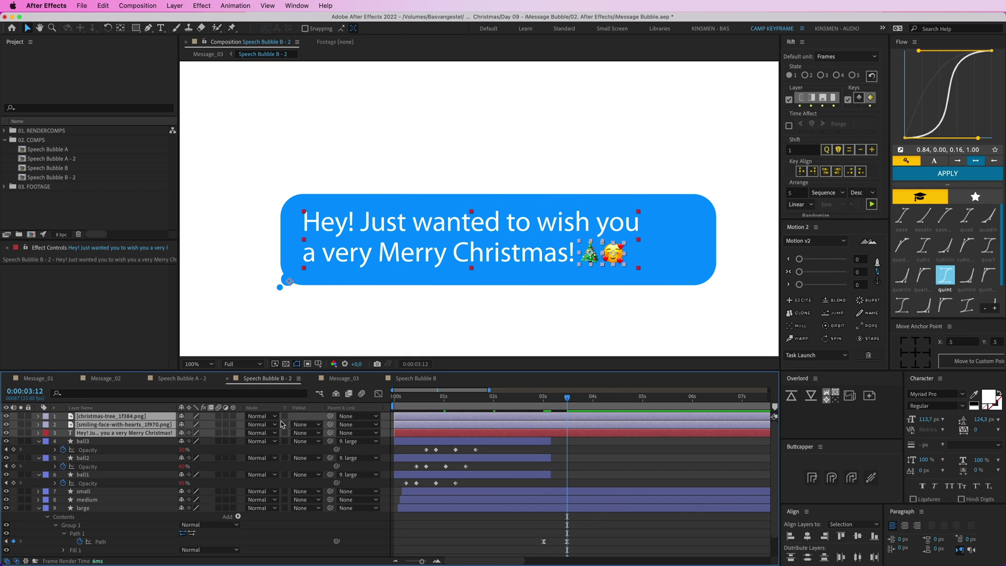
{"action": "left_click", "coordinate": [585, 467]}
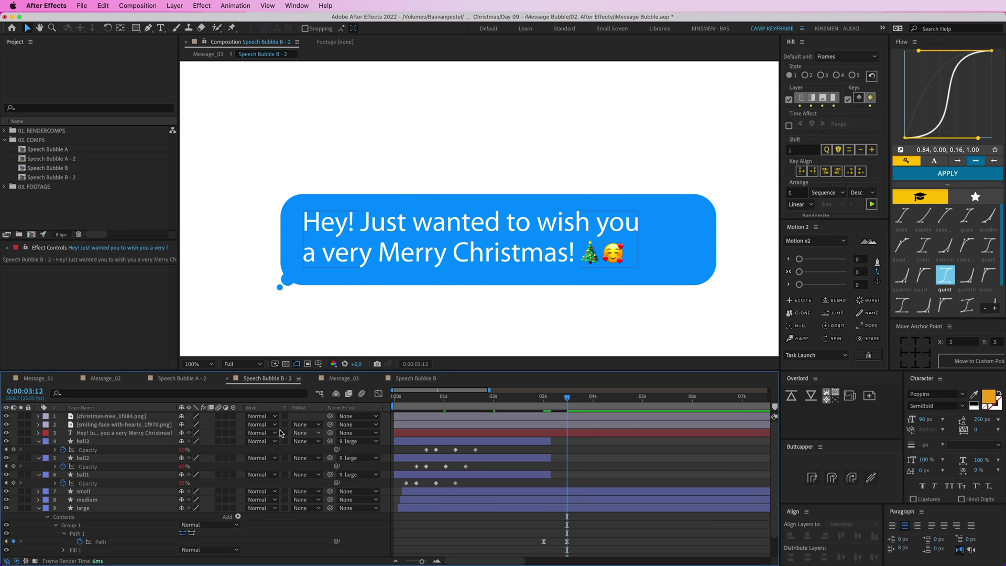
- Parent the christmas-tree and smiling-face emoji layers to the message text layer, then test-scale the text and undo that scaling
{"action": "left_click", "coordinate": [115, 419]}
{"action": "left_click", "coordinate": [115, 425], "text": "shift"}
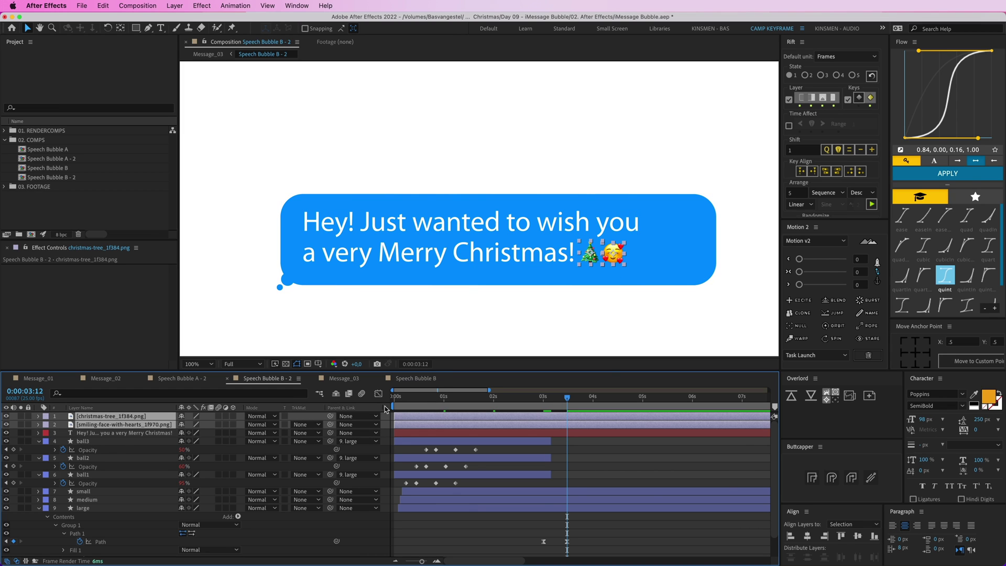
{"action": "left_click_drag", "start_coordinate": [330, 424], "coordinate": [121, 433]}
{"action": "left_click", "coordinate": [399, 435]}
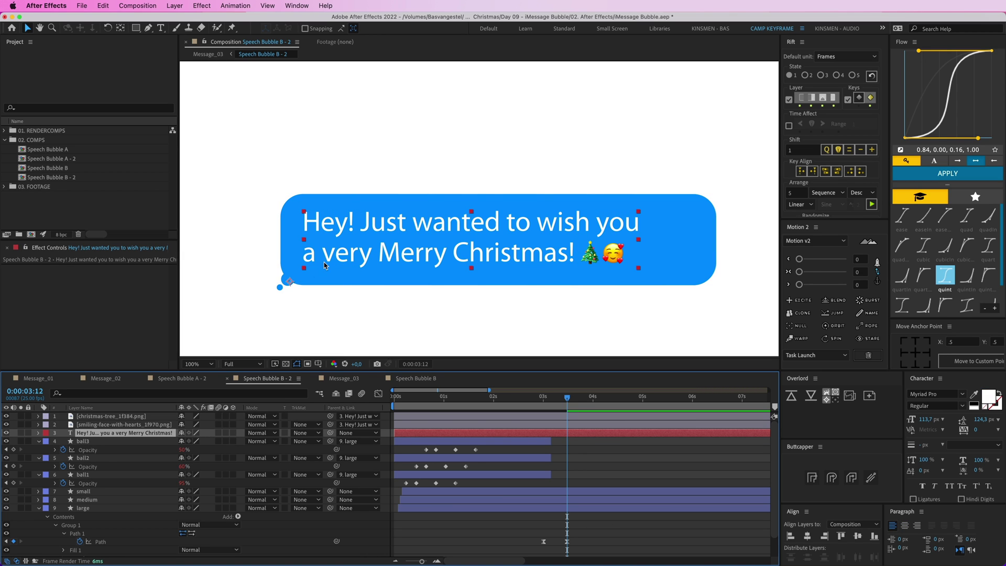
{"action": "left_click_drag", "start_coordinate": [638, 212], "coordinate": [496, 266]}
{"action": "key", "text": "super+z"}
- Keyframe the message text's Scale from 0% at 0:00:03:00 to 100% at 0:00:03:12, and trim the text and emoji layers to start at 0:00:03:00
{"action": "key", "text": "s"}
{"action": "left_click", "coordinate": [63, 441]}
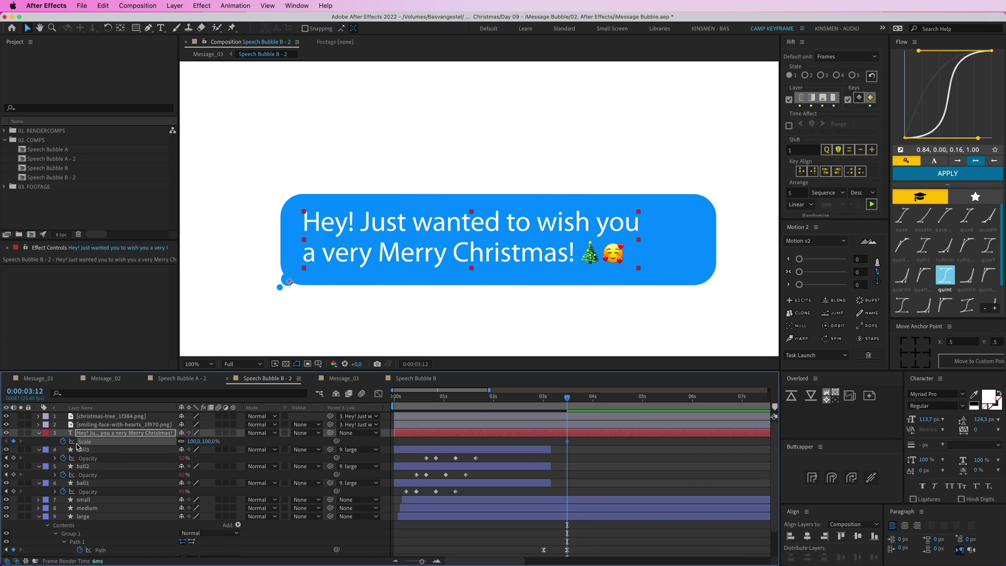
{"action": "left_click_drag", "start_coordinate": [559, 402], "coordinate": [543, 402]}
{"action": "type", "text": "0"}
{"action": "key", "text": "Return"}
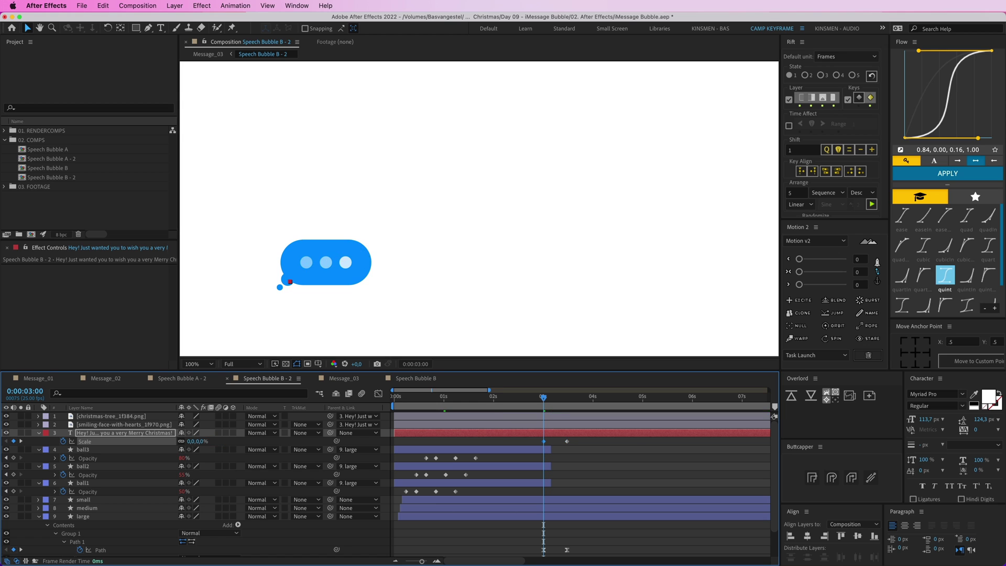
{"action": "left_click", "coordinate": [569, 419], "text": "shift"}
{"action": "key", "text": "alt+["}
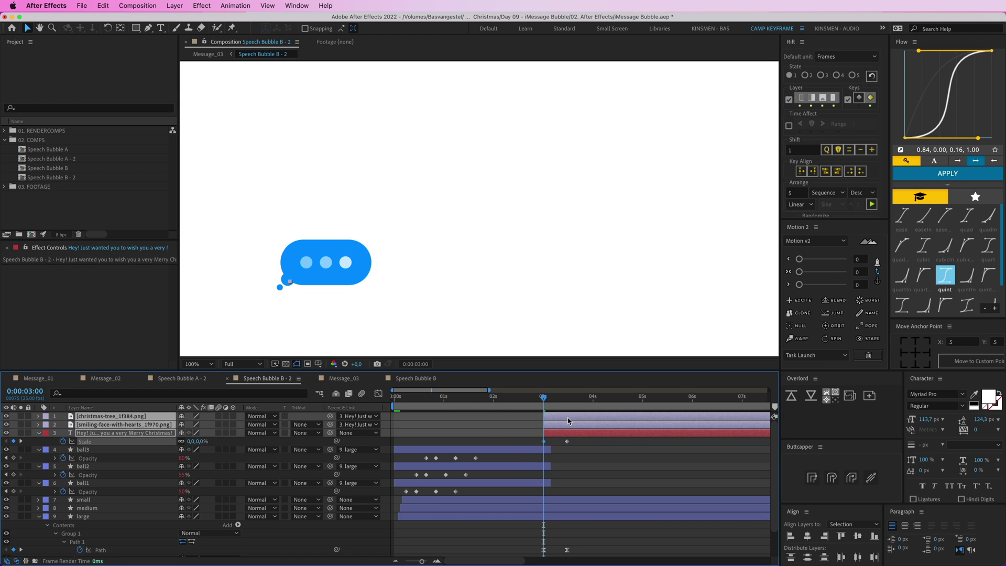
- Apply the quint ease curve 0.84, 0.00, 0.16, 1.00 to the message text's Scale keyframes and play back the transition
{"action": "left_click_drag", "start_coordinate": [534, 440], "coordinate": [576, 448]}
{"action": "left_click", "coordinate": [570, 528]}
{"action": "left_click_drag", "start_coordinate": [505, 545], "coordinate": [583, 555]}
{"action": "left_click_drag", "start_coordinate": [581, 438], "coordinate": [535, 446]}
{"action": "left_click", "coordinate": [942, 177]}
{"action": "left_click", "coordinate": [652, 442]}
{"action": "key", "text": "space"}
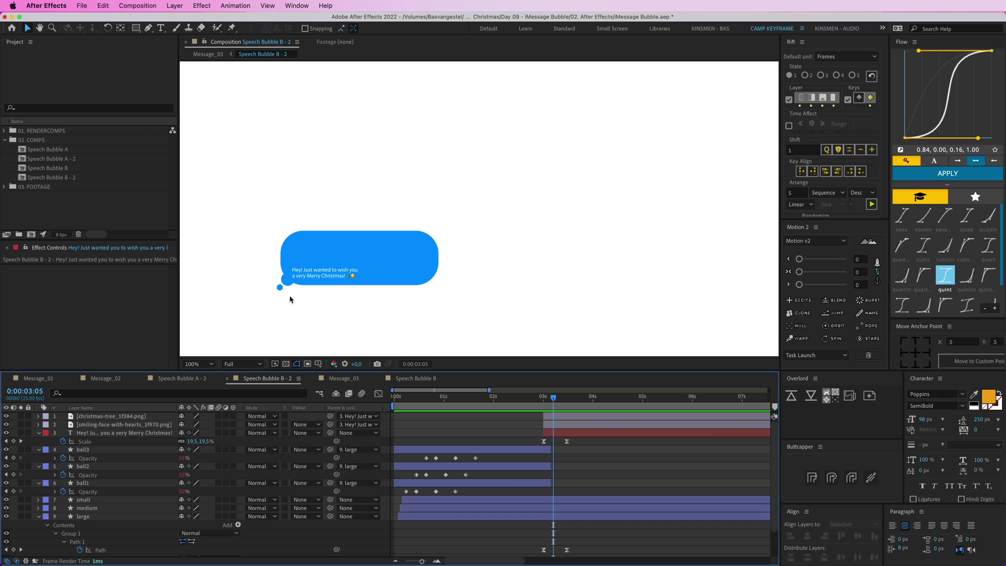
- Move the message text's ending Scale keyframe about four frames later and trim the text and emoji layers to start where the dot layers end
{"action": "left_click_drag", "start_coordinate": [568, 442], "coordinate": [574, 441]}
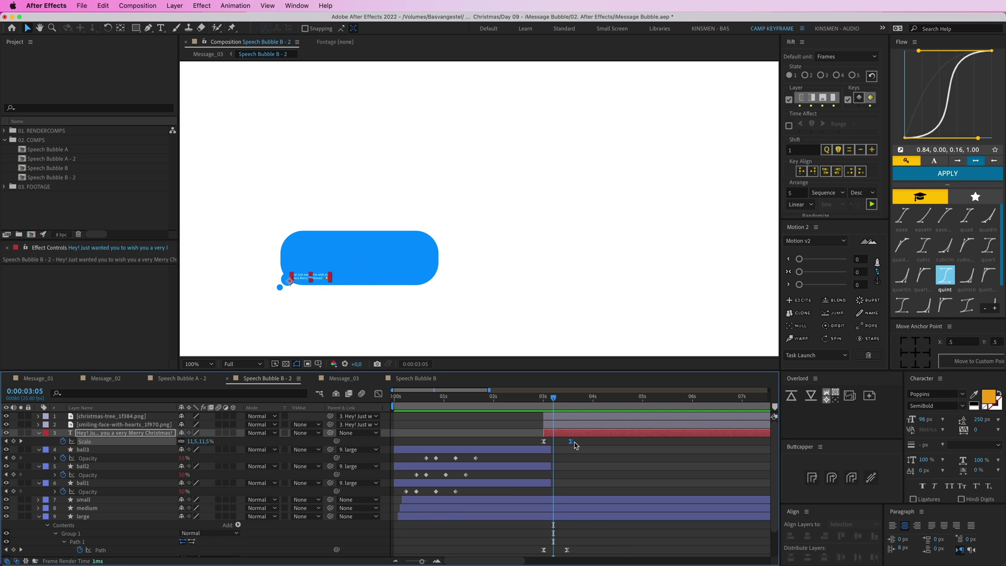
{"action": "left_click", "coordinate": [555, 398]}
{"action": "left_click", "coordinate": [557, 416], "text": "shift"}
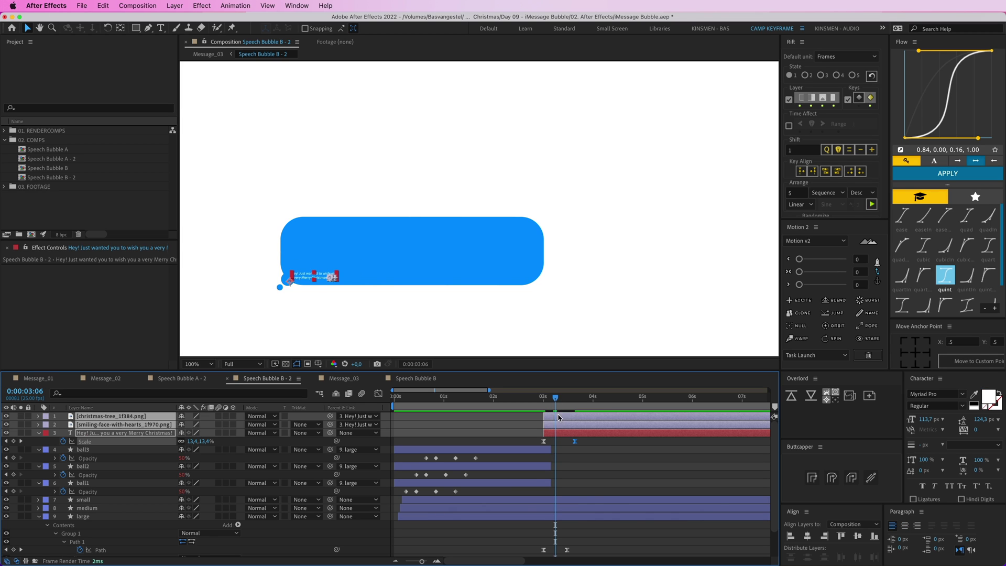
{"action": "key", "text": "alt+["}
- Shift both Scale keyframes of the message text about two frames earlier and play back the transition
{"action": "left_click", "coordinate": [571, 436]}
{"action": "left_click_drag", "start_coordinate": [571, 434], "coordinate": [566, 434]}
{"action": "mouse_move", "coordinate": [555, 398]}
{"action": "left_mouse_down"}
{"action": "mouse_move", "coordinate": [567, 416]}
{"action": "mouse_move", "coordinate": [546, 399]}
{"action": "left_mouse_up"}
{"action": "key", "text": "space"}
{"action": "key", "text": "space"}
{"action": "left_click", "coordinate": [586, 461]}
{"action": "key", "text": "space"}
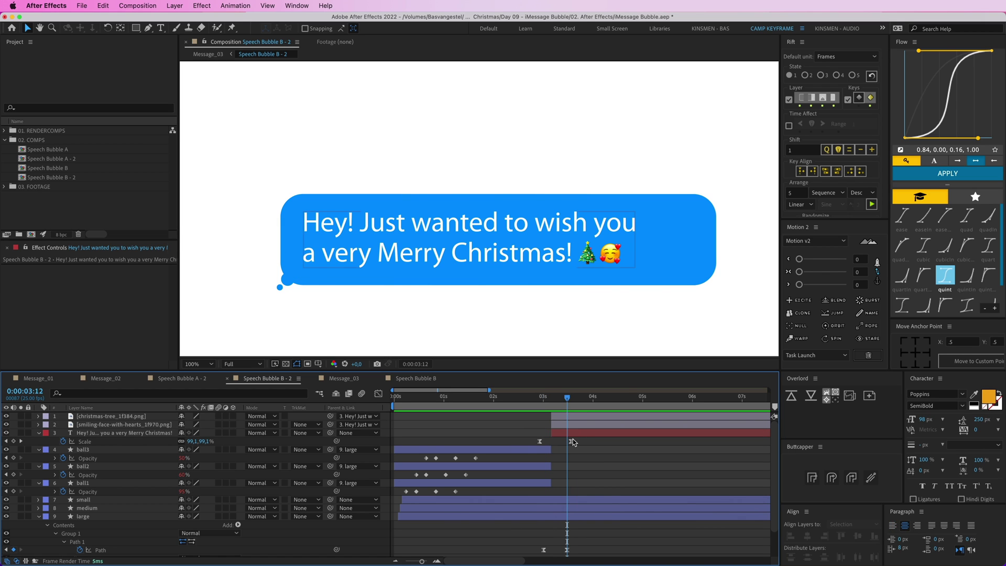
- Place the message text's Scale keyframes at 0:00:03:00 and 0:00:03:12 and preview the timing
{"action": "left_click_drag", "start_coordinate": [572, 440], "coordinate": [569, 440]}
{"action": "mouse_move", "coordinate": [567, 399]}
{"action": "left_mouse_down"}
{"action": "mouse_move", "coordinate": [537, 402]}
{"action": "mouse_move", "coordinate": [566, 401]}
{"action": "mouse_move", "coordinate": [553, 402]}
{"action": "left_mouse_up"}
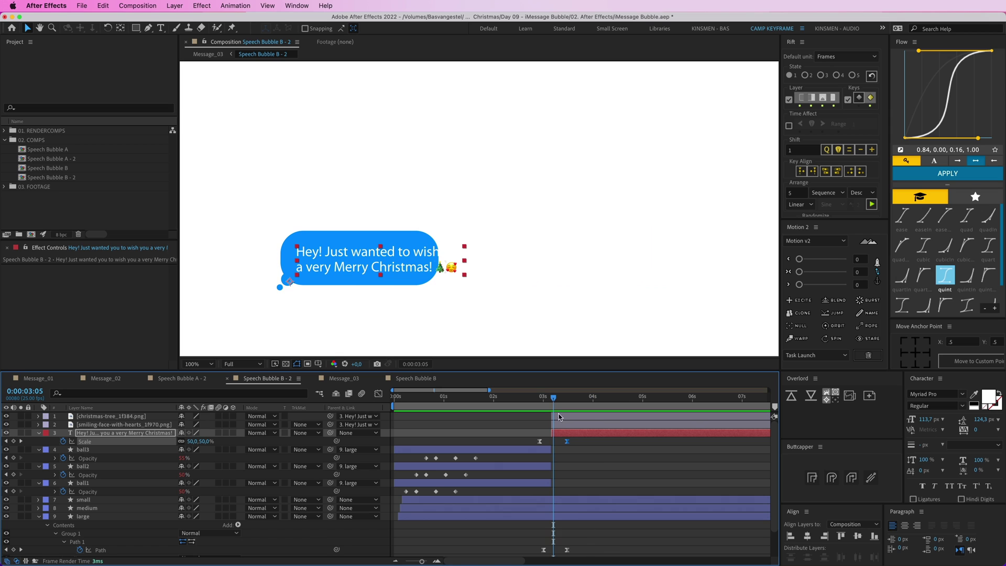
{"action": "left_click", "coordinate": [559, 416], "text": "shift"}
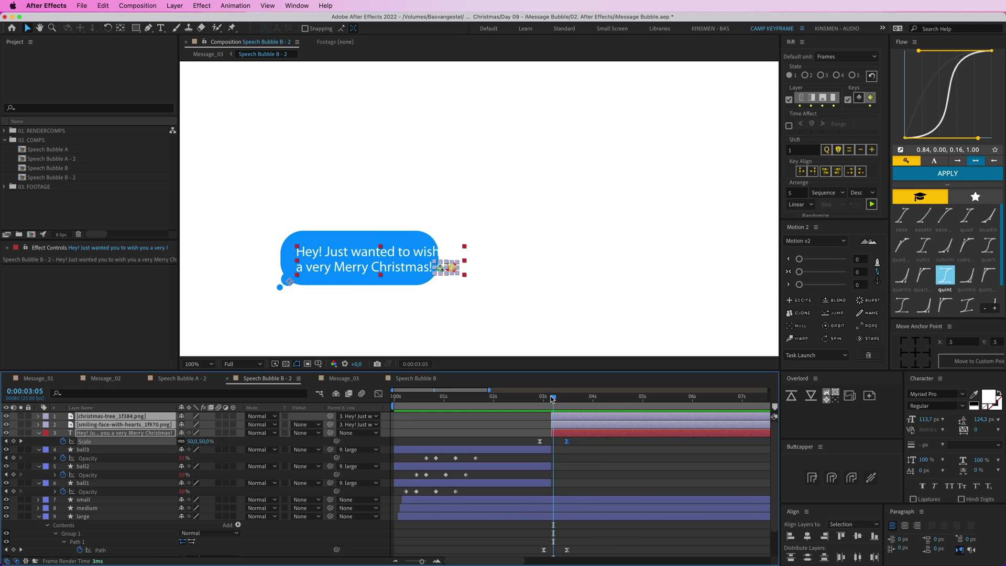
{"action": "left_click_drag", "start_coordinate": [552, 399], "coordinate": [544, 401]}
{"action": "left_click_drag", "start_coordinate": [541, 441], "coordinate": [544, 442]}
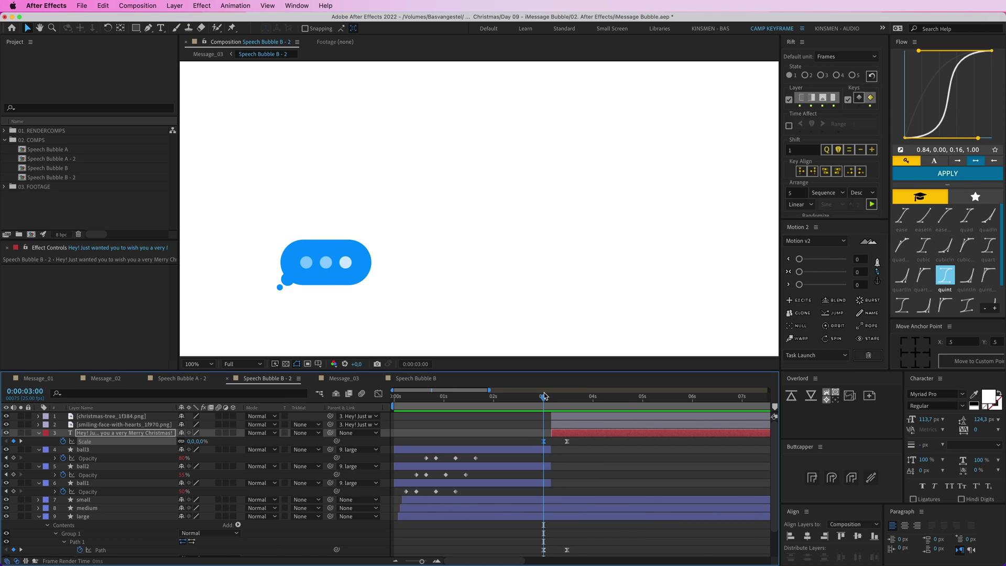
{"action": "key", "text": "space"}
- Shift the message text's Scale keyframes one frame earlier, to 0:00:02:24 and 0:00:03:11, and replay the transition several times
{"action": "left_click_drag", "start_coordinate": [544, 396], "coordinate": [557, 419]}
{"action": "left_click", "coordinate": [559, 425]}
{"action": "left_click", "coordinate": [552, 415], "text": "shift"}
{"action": "scroll", "coordinate": [558, 266], "scroll_direction": "down", "scroll_amount": 1}
{"action": "key", "text": "space"}
{"action": "key", "text": "space"}
{"action": "key", "text": "space"}
{"action": "key", "text": "space"}
{"action": "key", "text": "space"}
{"action": "key", "text": "super+shift+a"}
{"action": "left_click", "coordinate": [563, 401]}
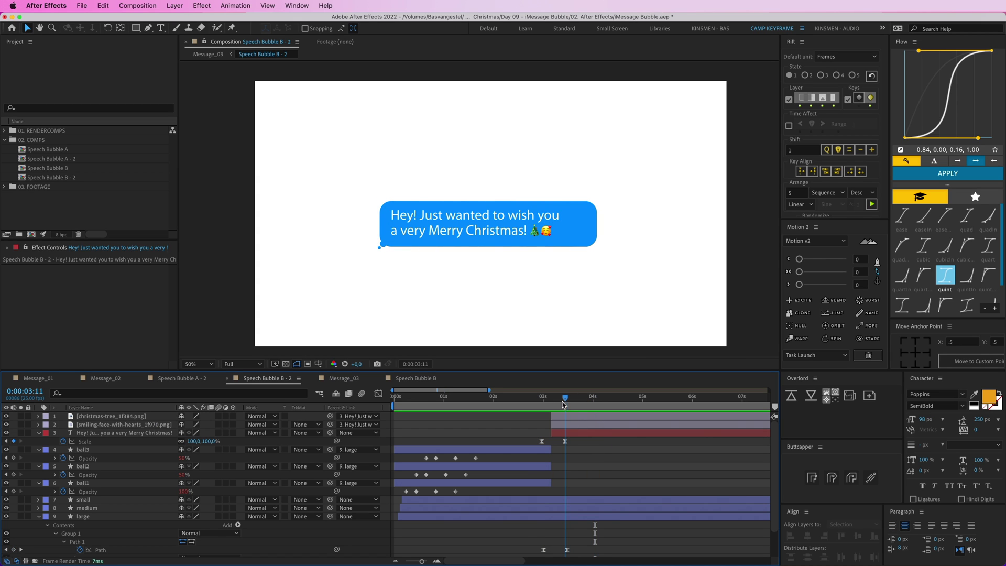
- At 0:00:03:12, narrow the large bubble's path by moving its right-hand points inward, closer to the end of the message text
{"action": "left_click_drag", "start_coordinate": [563, 397], "coordinate": [567, 396]}
{"action": "left_click", "coordinate": [577, 232]}
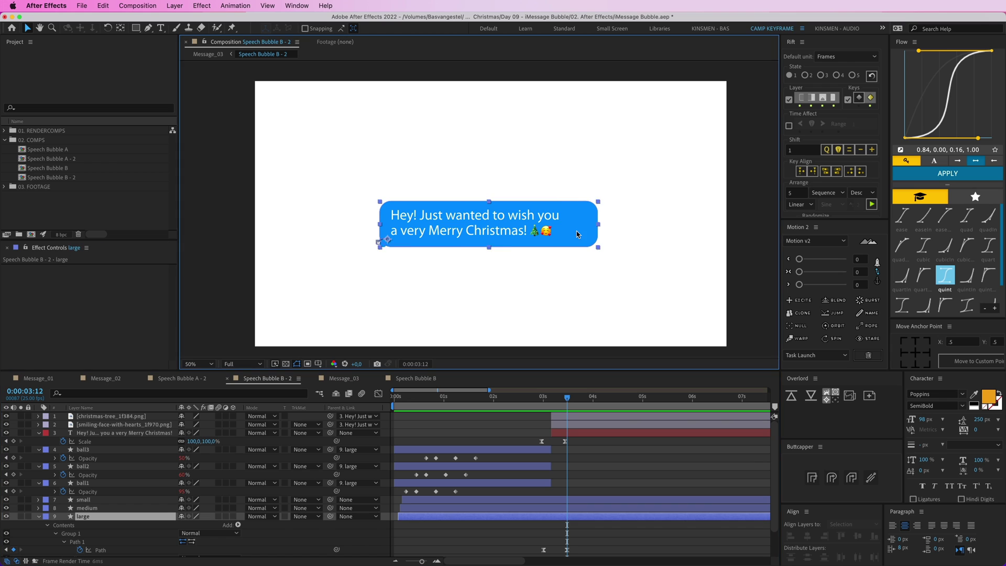
{"action": "key", "text": "period"}
{"action": "key", "text": "g"}
{"action": "key", "text": "v"}
{"action": "left_click_drag", "start_coordinate": [664, 167], "coordinate": [744, 318]}
{"action": "left_click_drag", "start_coordinate": [693, 286], "coordinate": [639, 288]}
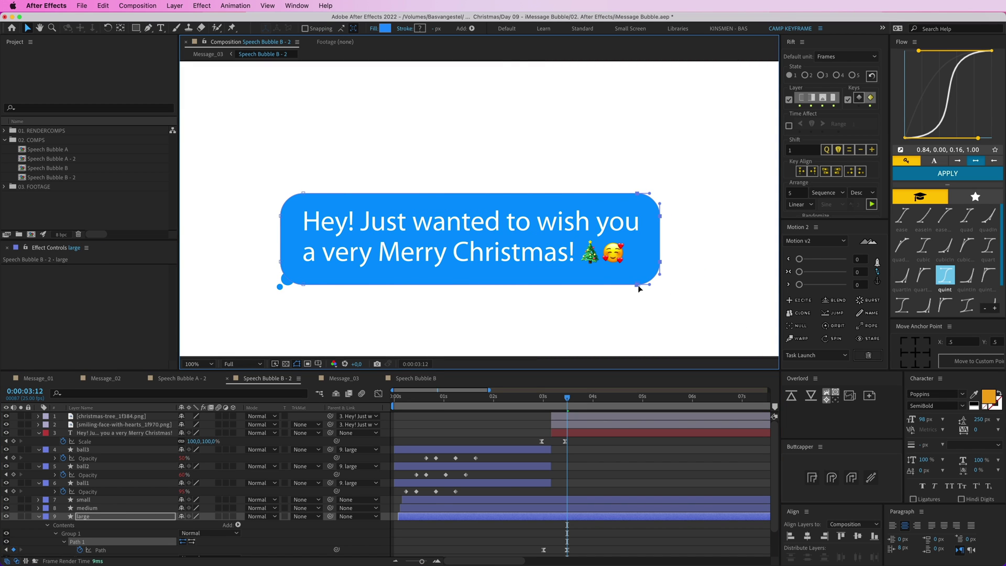
{"action": "left_click", "coordinate": [635, 530]}
- Realign the message text's Scale keyframes with the large bubble's Path keyframes at 0:00:03:00 and 0:00:03:12, and scrub through the morph
{"action": "mouse_move", "coordinate": [566, 398]}
{"action": "left_mouse_down"}
{"action": "mouse_move", "coordinate": [542, 402]}
{"action": "mouse_move", "coordinate": [557, 402]}
{"action": "left_mouse_up"}
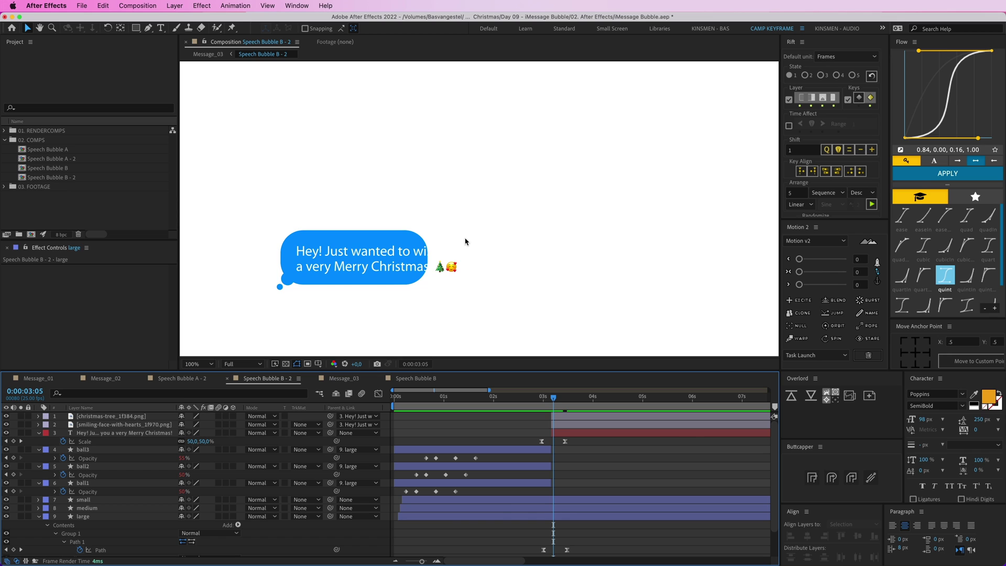
{"action": "left_click", "coordinate": [564, 436]}
{"action": "key", "text": "j"}
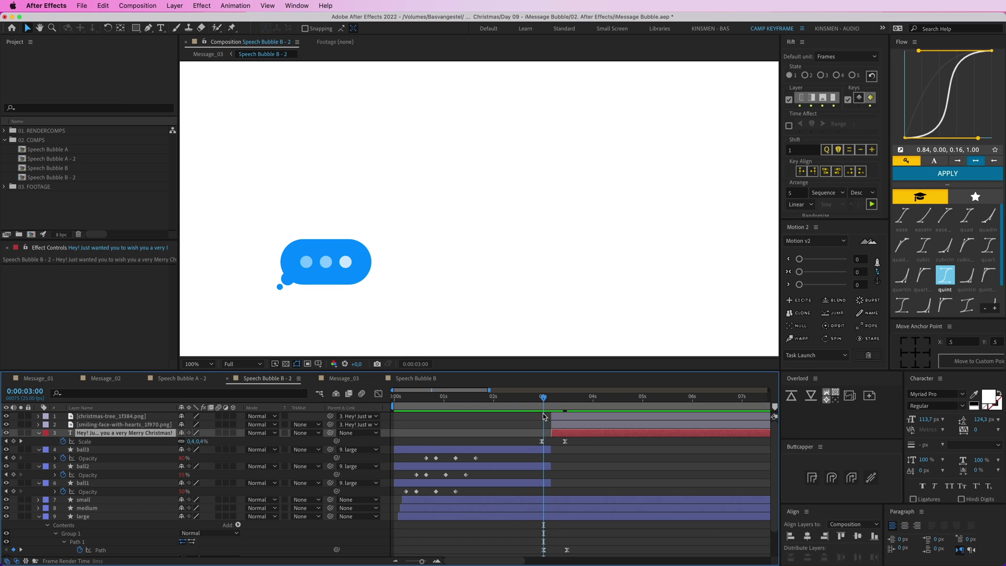
{"action": "left_click", "coordinate": [543, 442]}
{"action": "left_click_drag", "start_coordinate": [549, 402], "coordinate": [565, 401]}
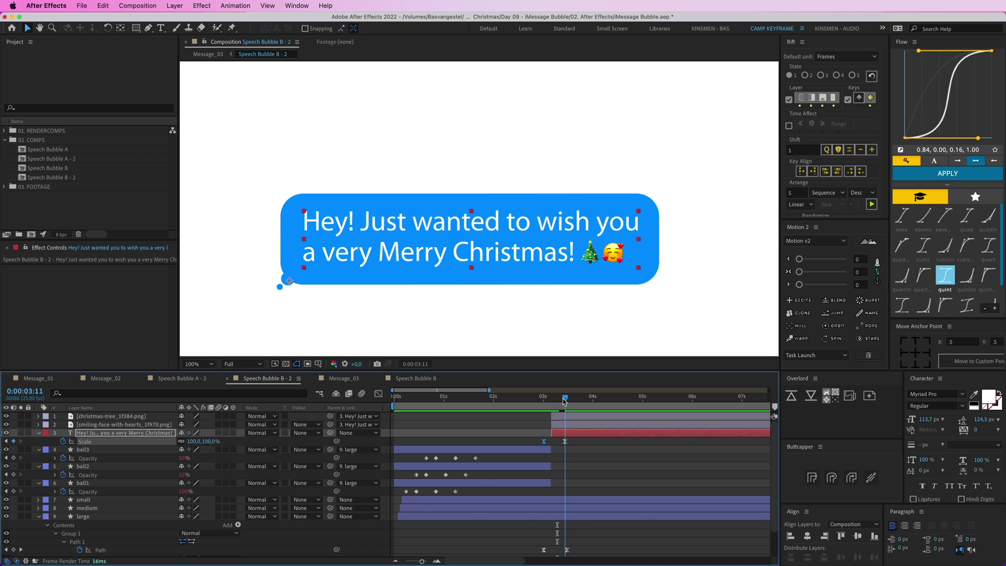
{"action": "left_click", "coordinate": [565, 442]}
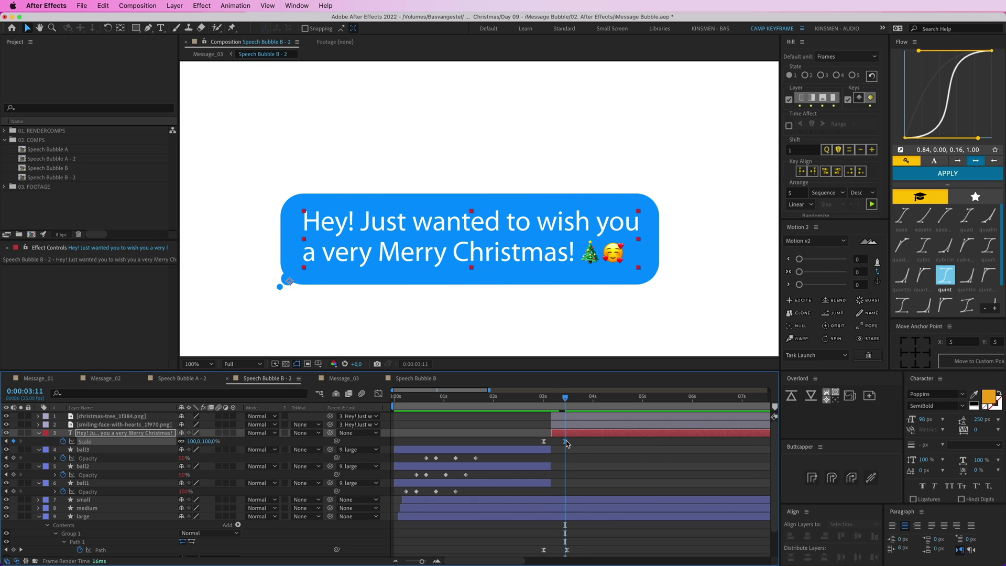
{"action": "left_click_drag", "start_coordinate": [565, 442], "coordinate": [568, 441]}
{"action": "left_click_drag", "start_coordinate": [565, 399], "coordinate": [541, 400]}
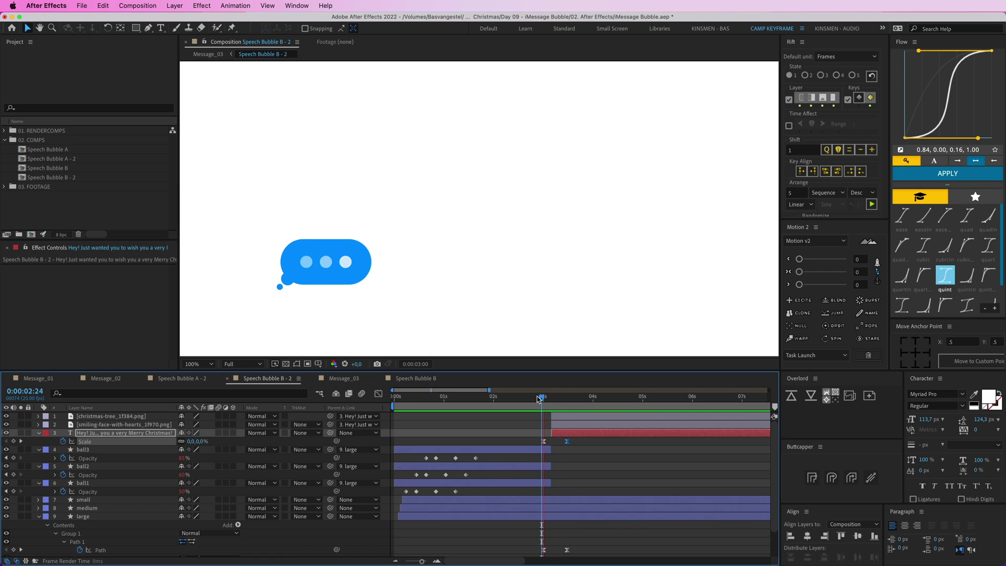
- Collapse the large layer, slide the thingy layer earlier to check its tail against the bubble, and move it back to a late start
{"action": "left_click", "coordinate": [595, 471]}
{"action": "left_click", "coordinate": [67, 525]}
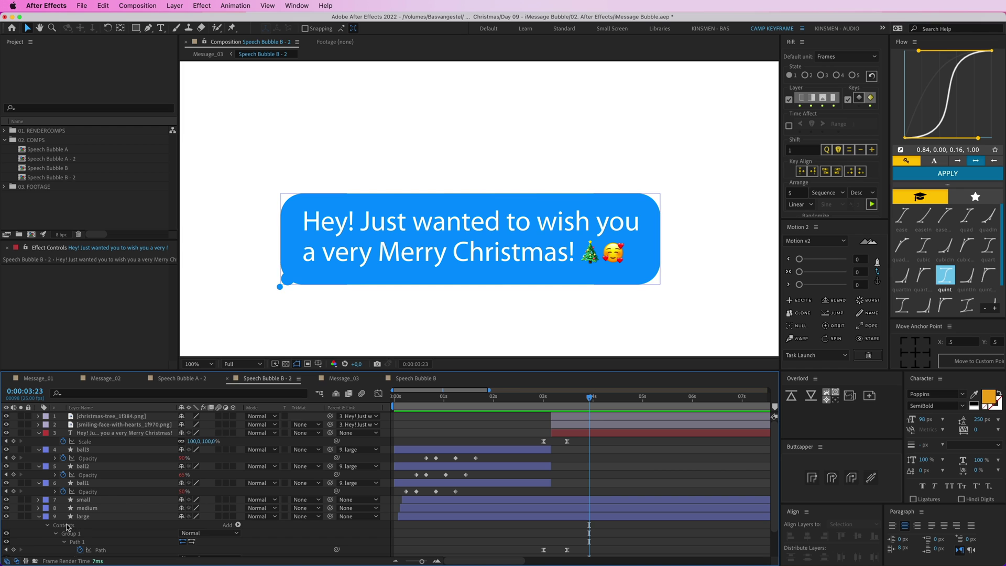
{"action": "left_click", "coordinate": [39, 517]}
{"action": "left_click", "coordinate": [84, 525]}
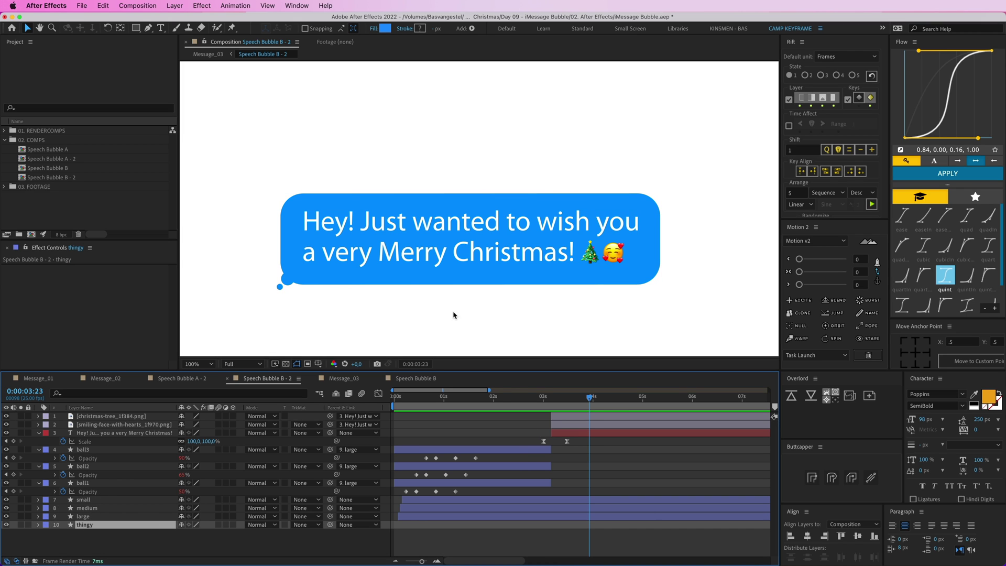
{"action": "key", "text": "minus"}
{"action": "key", "text": "minus"}
{"action": "left_click_drag", "start_coordinate": [702, 525], "coordinate": [454, 522]}
{"action": "left_click_drag", "start_coordinate": [336, 253], "coordinate": [467, 232]}
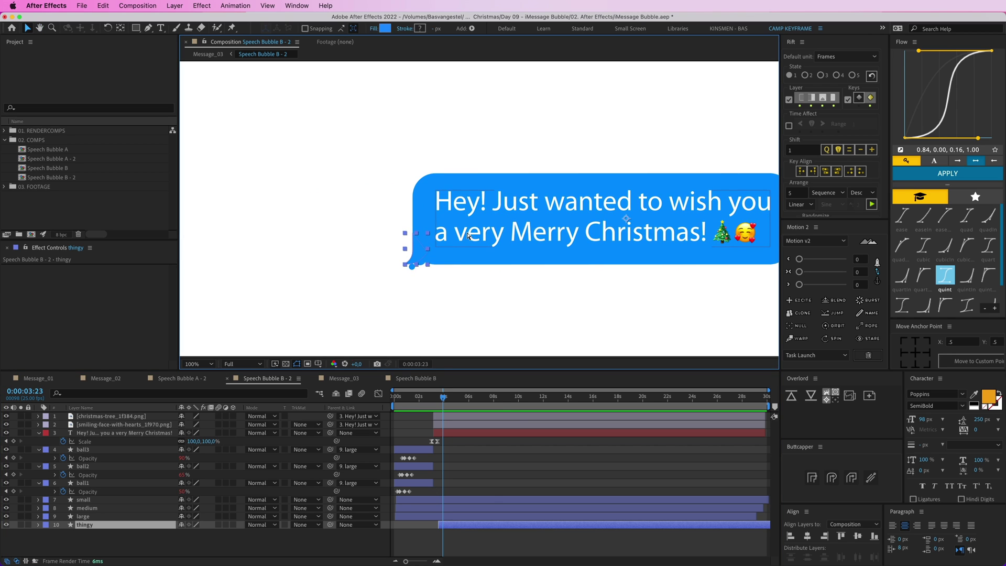
{"action": "key", "text": "period"}
{"action": "left_click_drag", "start_coordinate": [457, 277], "coordinate": [476, 256]}
{"action": "left_click_drag", "start_coordinate": [461, 523], "coordinate": [526, 521]}
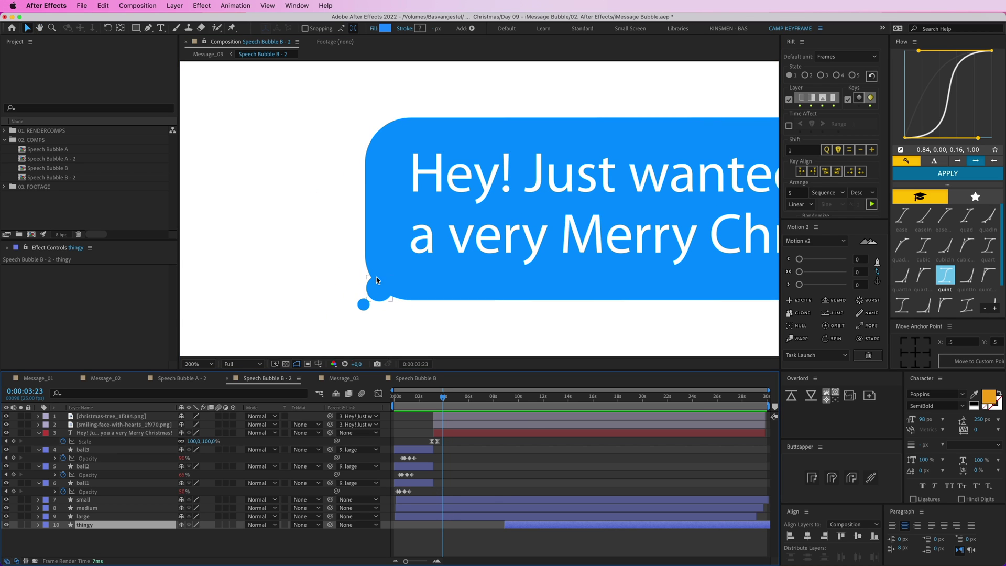
- Reveal Position on the small and medium circle layers and add a Position keyframe to both at 0:00:03:00
{"action": "left_click", "coordinate": [84, 499]}
{"action": "left_click", "coordinate": [95, 508], "text": "shift"}
{"action": "key", "text": "p"}
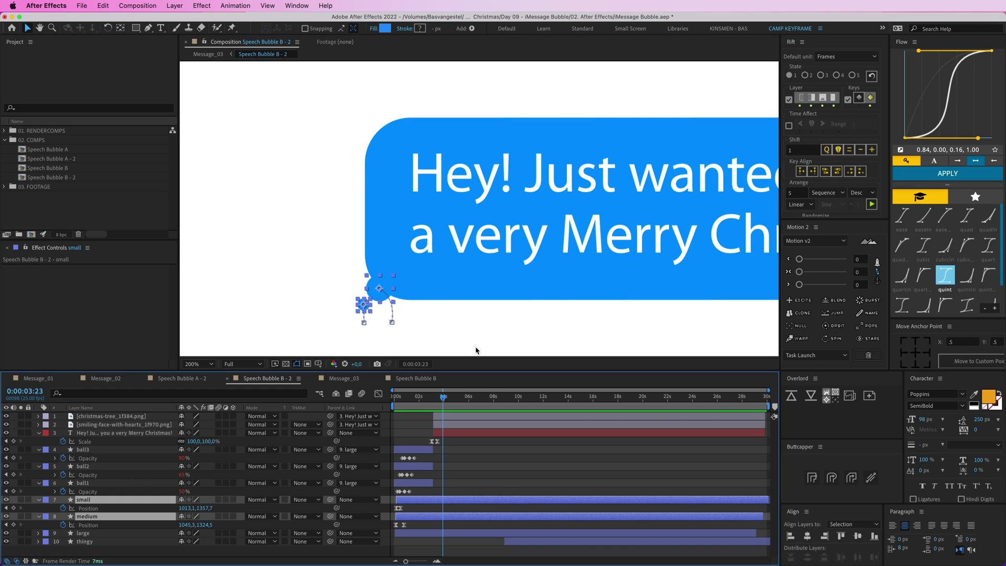
{"action": "left_click_drag", "start_coordinate": [442, 402], "coordinate": [431, 400]}
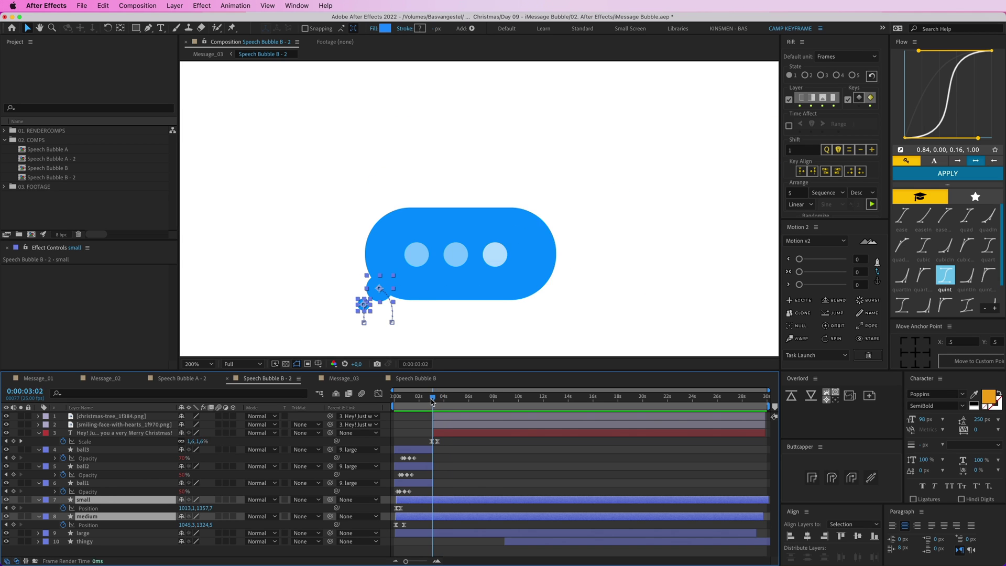
{"action": "left_click", "coordinate": [13, 508]}
{"action": "scroll", "coordinate": [447, 492], "scroll_direction": "up", "scroll_amount": 5}
{"action": "scroll", "coordinate": [449, 491], "scroll_direction": "left", "scroll_amount": 8}
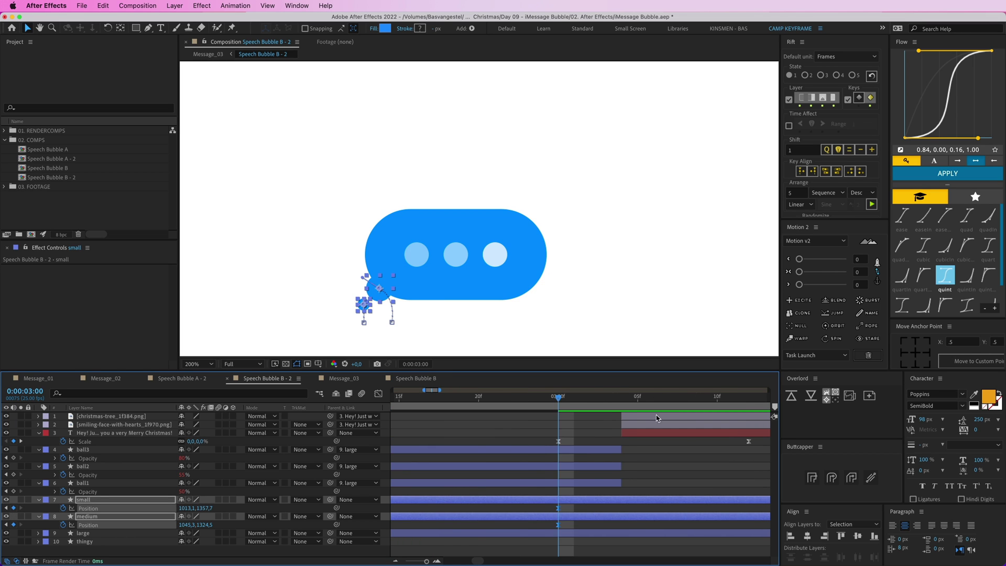
- At 0:00:03:12, move the medium and small circles inside the blue bubble so their Position is keyframed there, and preview the motion
{"action": "scroll", "coordinate": [655, 416], "scroll_direction": "right", "scroll_amount": 3}
{"action": "left_click_drag", "start_coordinate": [665, 399], "coordinate": [690, 399]}
{"action": "left_click", "coordinate": [649, 460]}
{"action": "left_click_drag", "start_coordinate": [375, 288], "coordinate": [400, 265]}
{"action": "left_click", "coordinate": [363, 308]}
{"action": "left_click_drag", "start_coordinate": [363, 307], "coordinate": [440, 212]}
{"action": "key", "text": "super+z"}
{"action": "key", "text": "."}
{"action": "key", "text": "space"}
{"action": "left_click", "coordinate": [662, 518]}
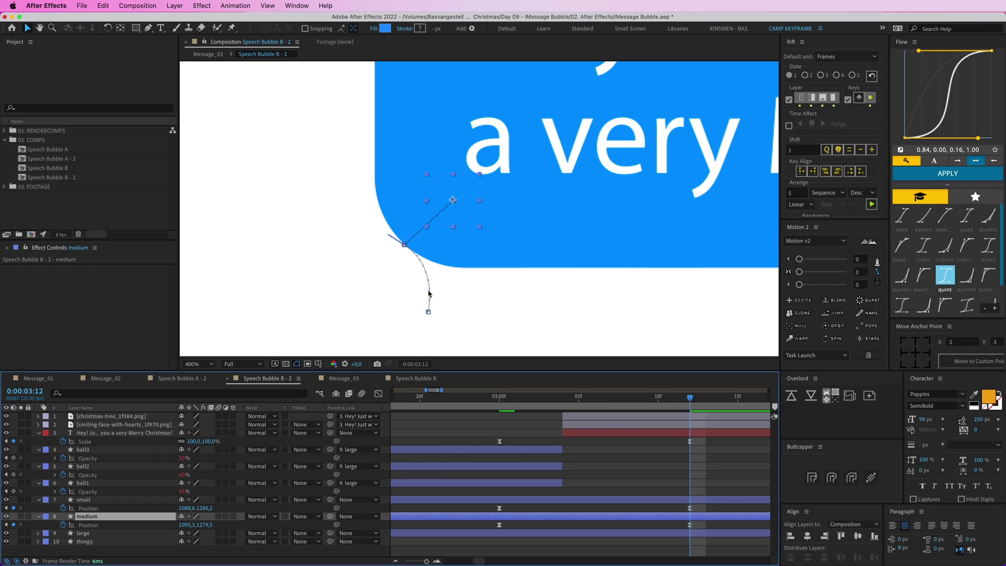
- Set the spatial interpolation of the medium circle's Position keyframes to Linear with Keyframe Interpolation
{"action": "left_click", "coordinate": [404, 244]}
{"action": "key", "text": "super+z"}
{"action": "key", "text": "minus"}
{"action": "key", "text": "minus"}
{"action": "left_click_drag", "start_coordinate": [701, 532], "coordinate": [421, 524]}
{"action": "right_click", "coordinate": [423, 525]}
{"action": "left_click", "coordinate": [488, 524]}
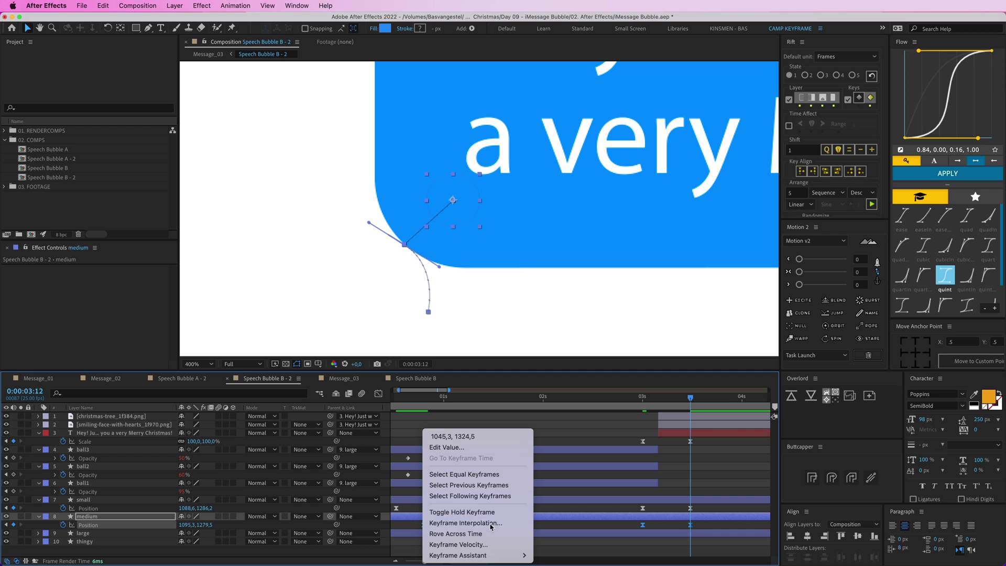
{"action": "left_click", "coordinate": [737, 224]}
{"action": "left_click", "coordinate": [730, 245]}
{"action": "left_click", "coordinate": [777, 287]}
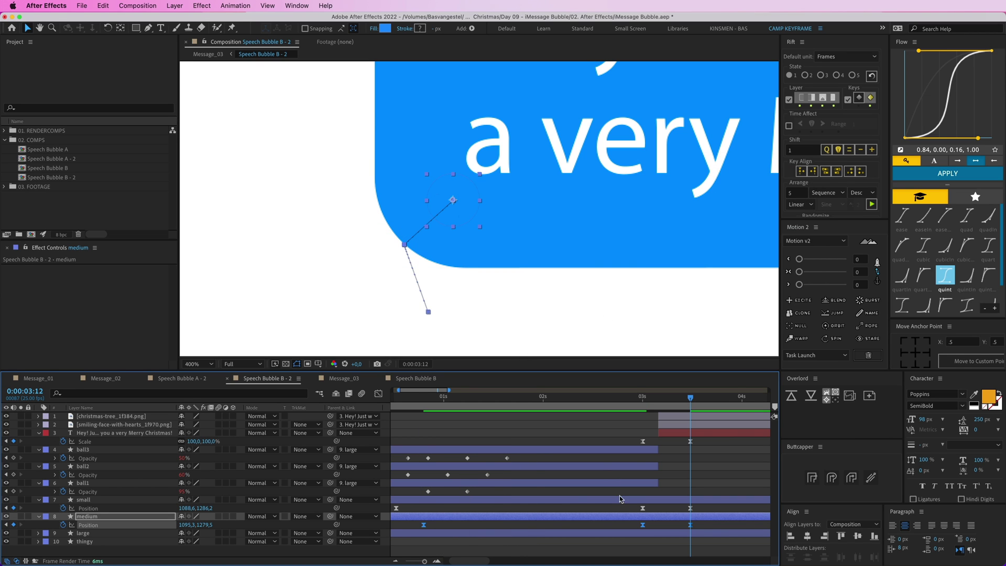
- Curve the first segment of the medium circle's motion path by pulling a Bezier handle out of its starting point with the Pen tool
{"action": "key", "text": "g"}
{"action": "left_click_drag", "start_coordinate": [428, 312], "coordinate": [449, 268]}
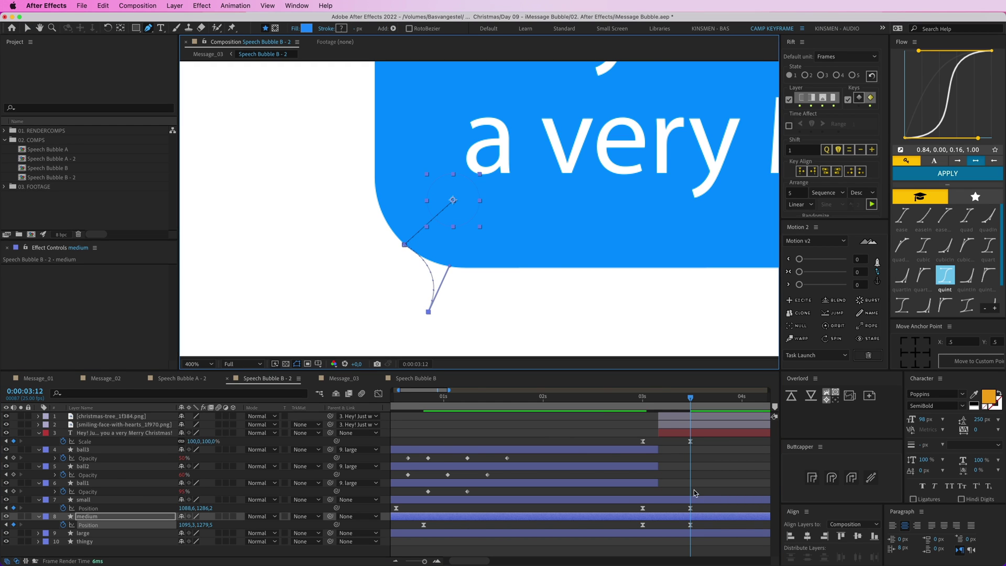
{"action": "left_click", "coordinate": [705, 485]}
- Apply the quint ease curve to the last two Position keyframes of the small and medium layers and scrub through the result
{"action": "key", "text": "v"}
{"action": "key", "text": "minus"}
{"action": "key", "text": "minus"}
{"action": "key", "text": "minus"}
{"action": "left_click_drag", "start_coordinate": [522, 527], "coordinate": [471, 503]}
{"action": "left_click", "coordinate": [948, 174]}
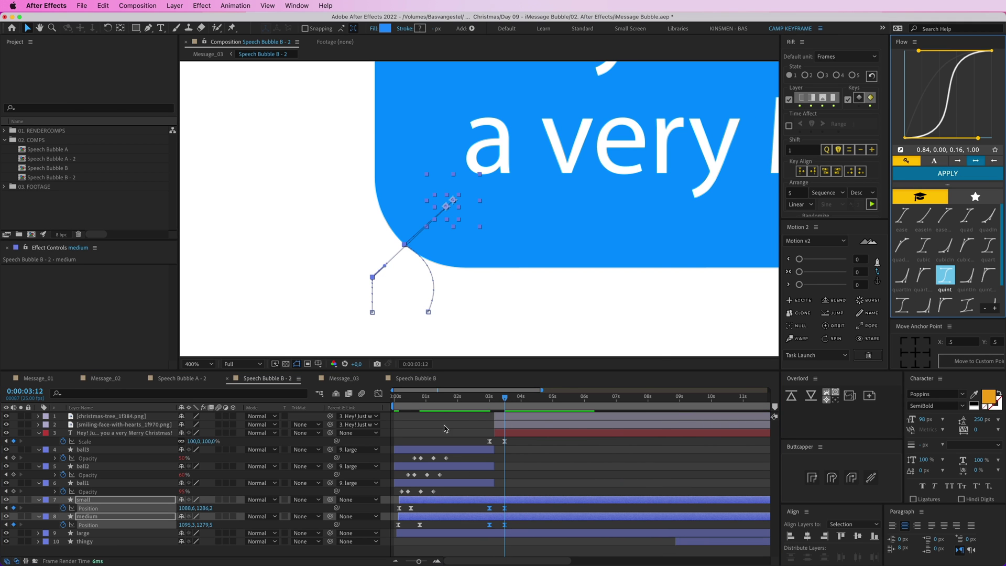
{"action": "left_click", "coordinate": [488, 399]}
{"action": "left_click_drag", "start_coordinate": [490, 402], "coordinate": [493, 403]}
{"action": "left_click", "coordinate": [513, 465]}
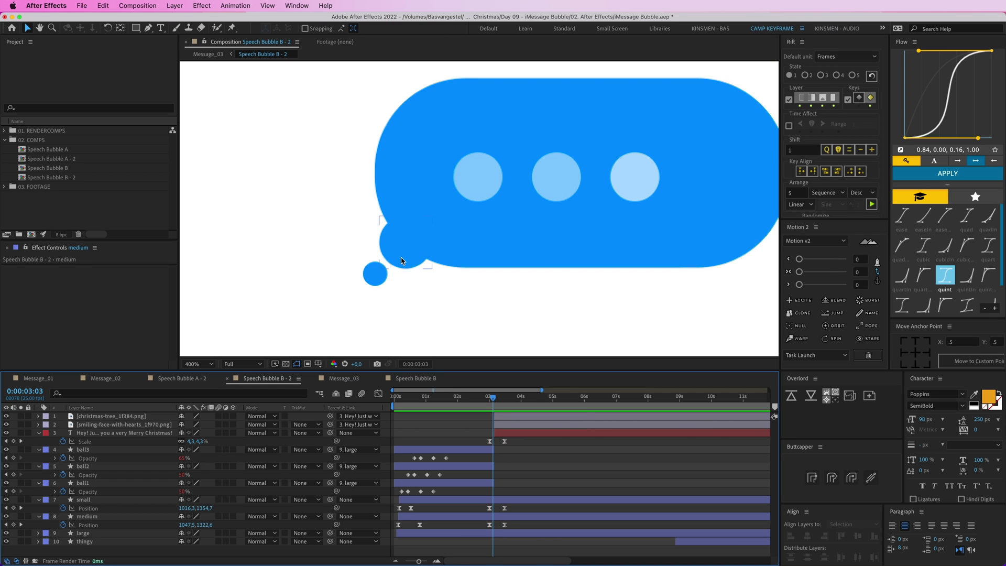
- Shift the medium circle's last two Position keyframes slightly earlier than the small circle's
{"action": "left_click", "coordinate": [403, 260]}
{"action": "left_click_drag", "start_coordinate": [511, 521], "coordinate": [487, 527]}
{"action": "left_click", "coordinate": [484, 398]}
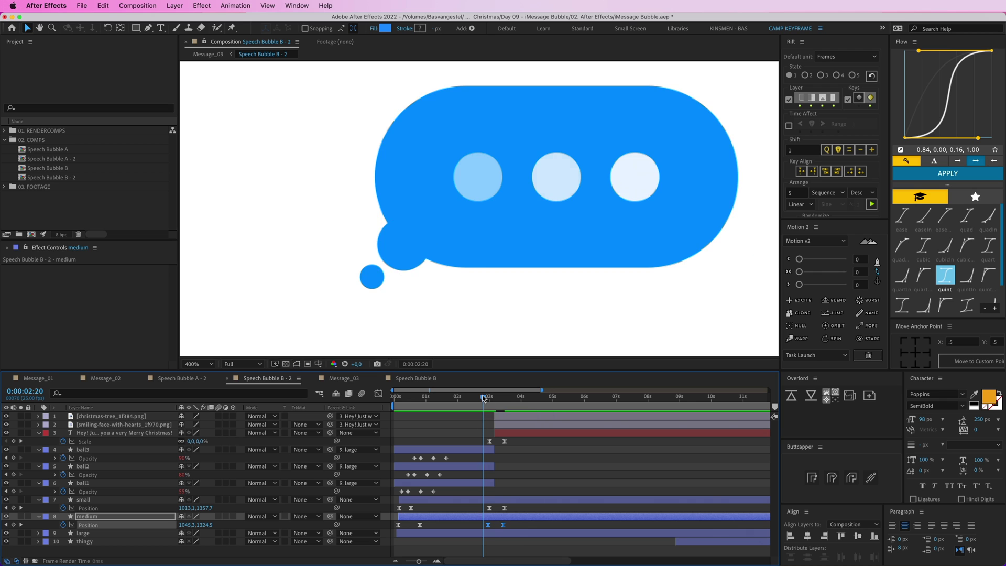
- Start the thingy tail layer just before 0:00:03:00 and keyframe its Position from hidden inside the bubble to the bubble's lower-left corner
{"action": "left_click_drag", "start_coordinate": [483, 398], "coordinate": [492, 398]}
{"action": "left_click_drag", "start_coordinate": [676, 541], "coordinate": [502, 546]}
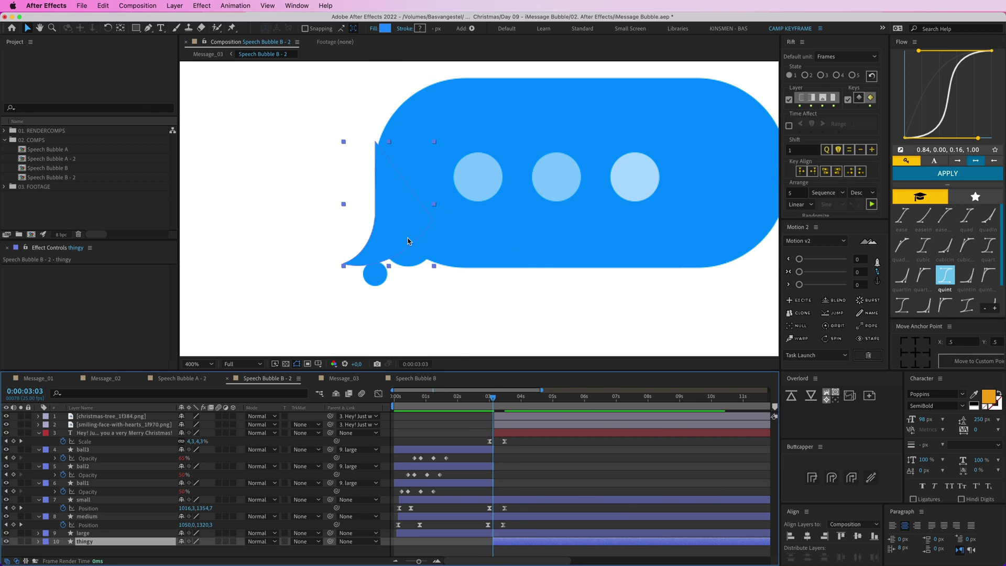
{"action": "left_click", "coordinate": [63, 550]}
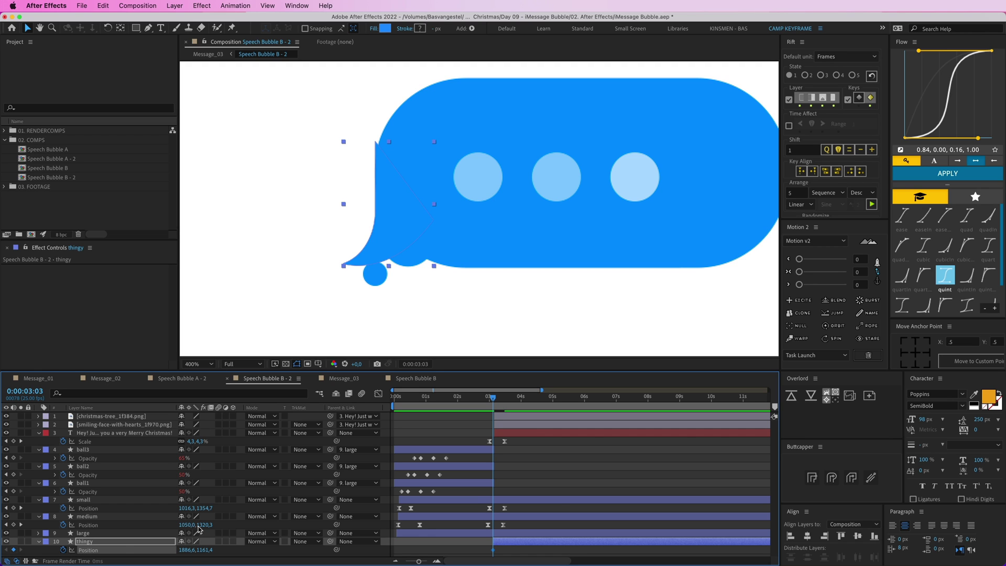
{"action": "left_click_drag", "start_coordinate": [494, 549], "coordinate": [520, 551]}
{"action": "left_click_drag", "start_coordinate": [407, 205], "coordinate": [463, 177]}
{"action": "mouse_move", "coordinate": [486, 546]}
{"action": "left_mouse_down"}
{"action": "mouse_move", "coordinate": [534, 552]}
{"action": "mouse_move", "coordinate": [495, 541]}
{"action": "left_mouse_up"}
- Apply the quint ease curve to the thingy layer's Position keyframes and play back the tail's appearance
{"action": "left_click", "coordinate": [947, 173]}
{"action": "left_click", "coordinate": [514, 462]}
{"action": "left_click_drag", "start_coordinate": [493, 398], "coordinate": [479, 400]}
{"action": "key", "text": "space"}
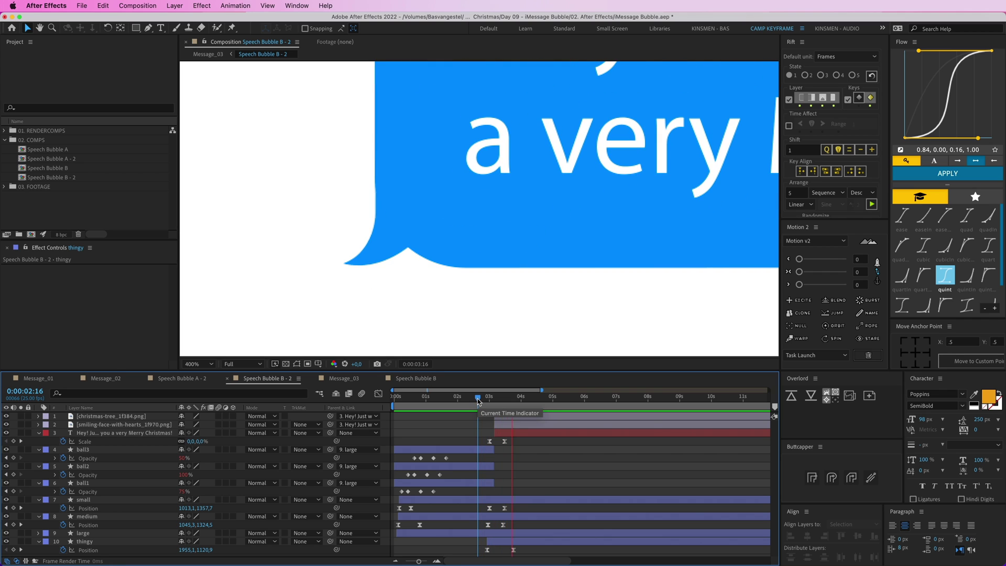
{"action": "key", "text": "space"}
- Move the thingy layer's ending Position keyframe earlier to line up with the medium circle's last keyframe, and play back the full transition
{"action": "left_click_drag", "start_coordinate": [511, 551], "coordinate": [503, 550]}
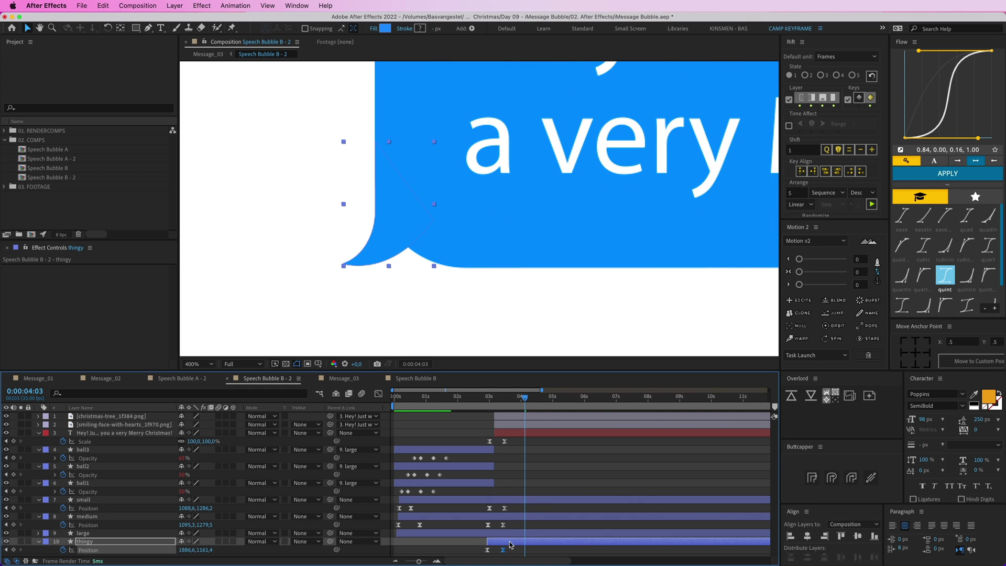
{"action": "left_click", "coordinate": [505, 399]}
{"action": "left_click_drag", "start_coordinate": [504, 398], "coordinate": [489, 397]}
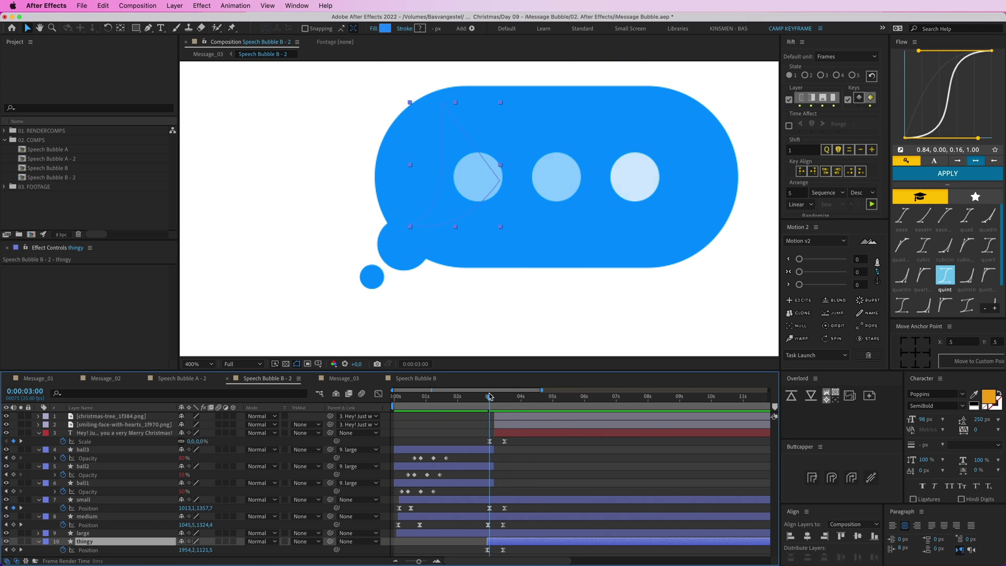
{"action": "key", "text": "/"}
{"action": "key", "text": "space"}
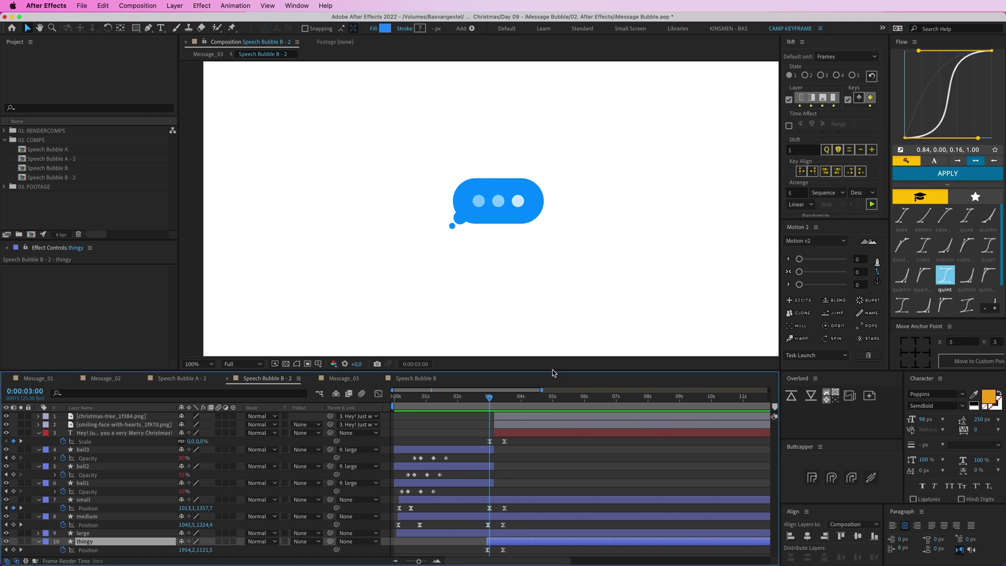
{"action": "left_click_drag", "start_coordinate": [530, 294], "coordinate": [477, 306]}
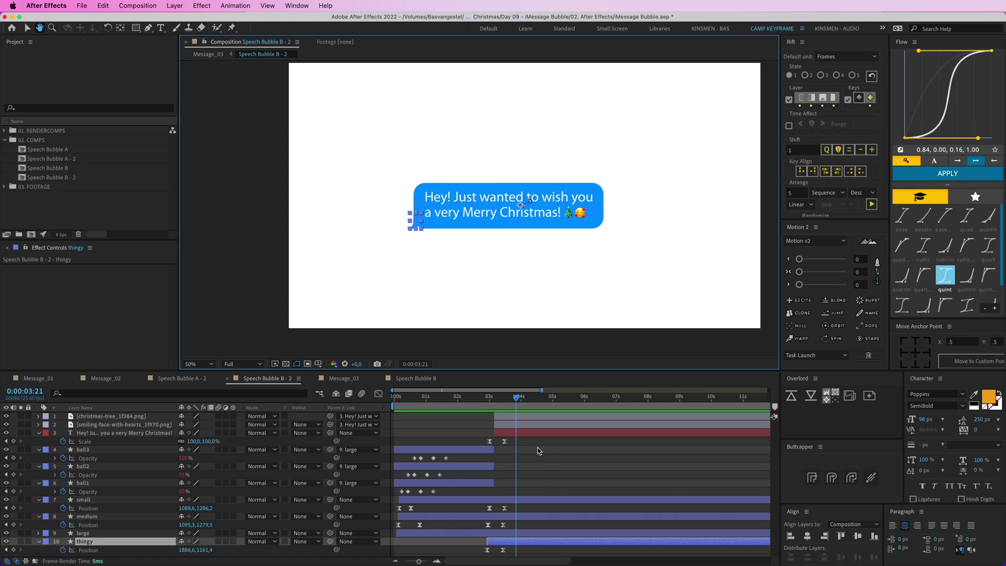
- Collapse the revealed keyframe properties, play back the finished speech bubble animation from the start, and scrub through it
{"action": "left_click", "coordinate": [549, 460]}
{"action": "key", "text": "u"}
{"action": "left_click_drag", "start_coordinate": [504, 397], "coordinate": [386, 413]}
{"action": "key", "text": "space"}
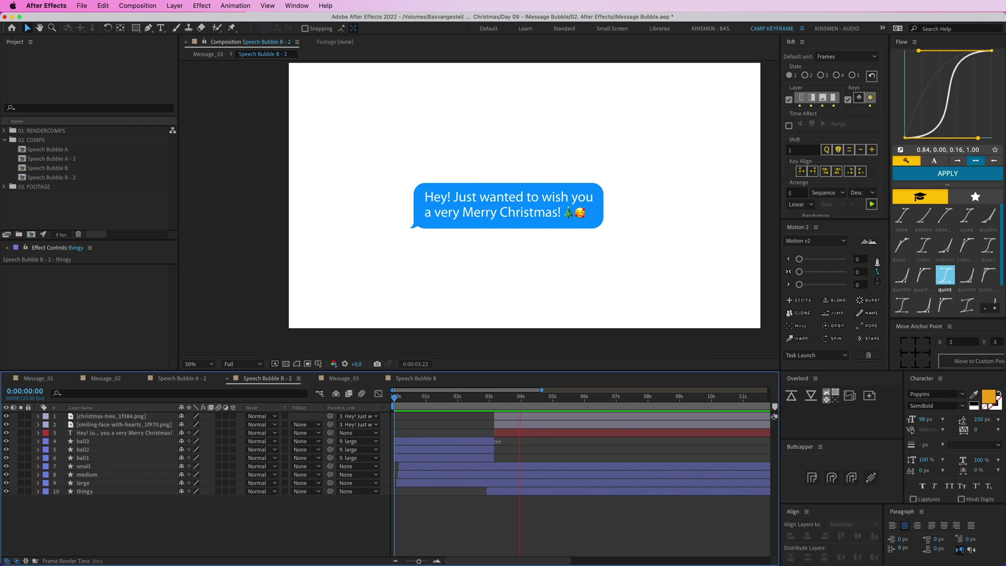
{"action": "key", "text": "space"}
{"action": "key", "text": ";"}
{"action": "left_click_drag", "start_coordinate": [546, 401], "coordinate": [630, 399]}
{"action": "left_click_drag", "start_coordinate": [698, 398], "coordinate": [555, 399]}
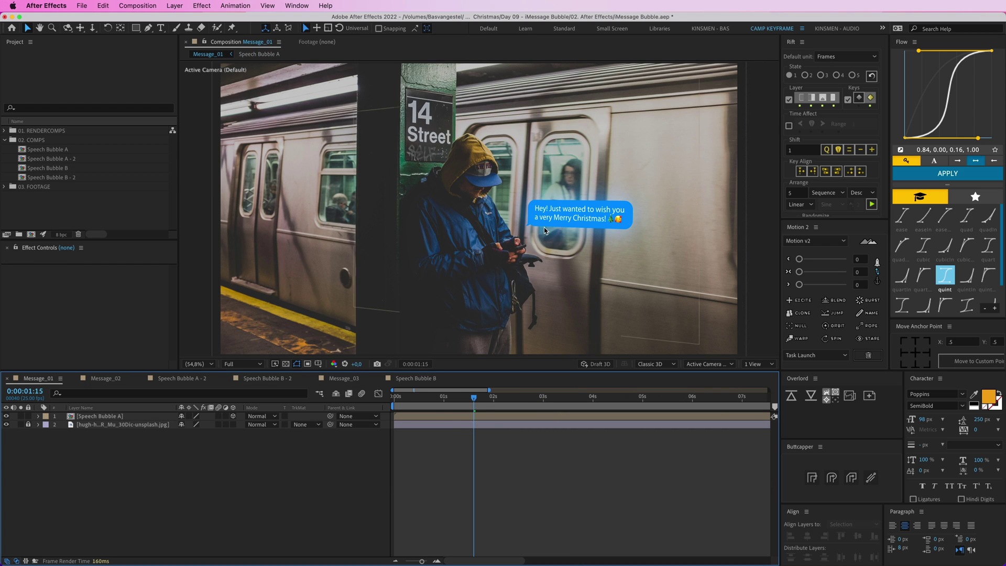
- In the Message_02 composition, replace the Speech Bubble B layer with Speech Bubble B - 2 and preview it from the start
{"action": "left_click", "coordinate": [146, 417]}
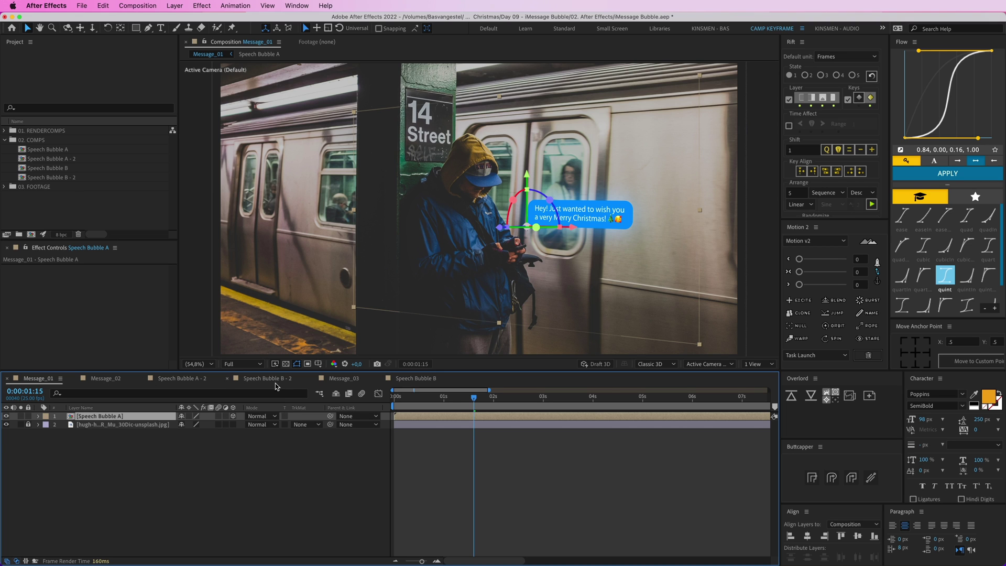
{"action": "left_click", "coordinate": [209, 383]}
{"action": "left_click", "coordinate": [99, 381]}
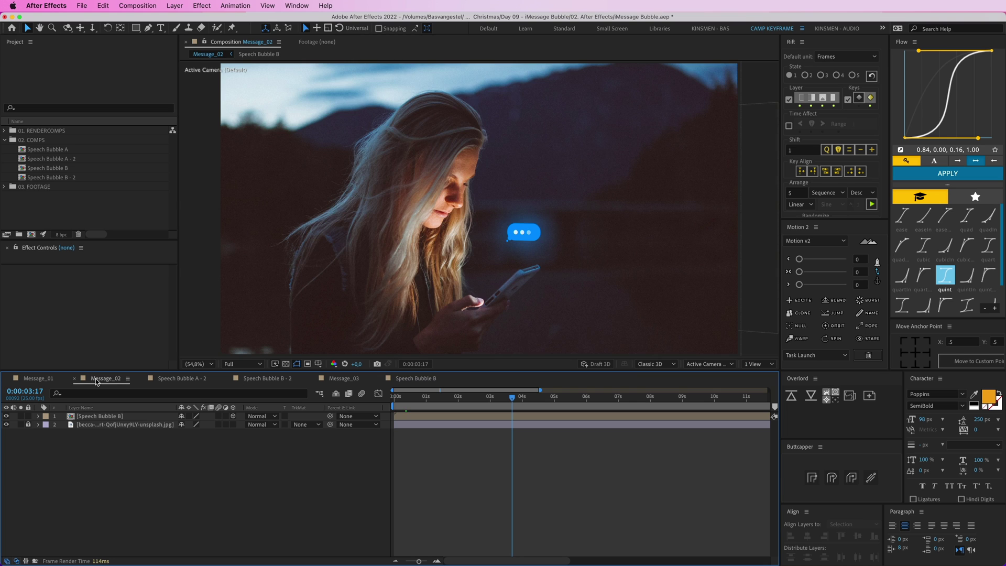
{"action": "left_click", "coordinate": [98, 417]}
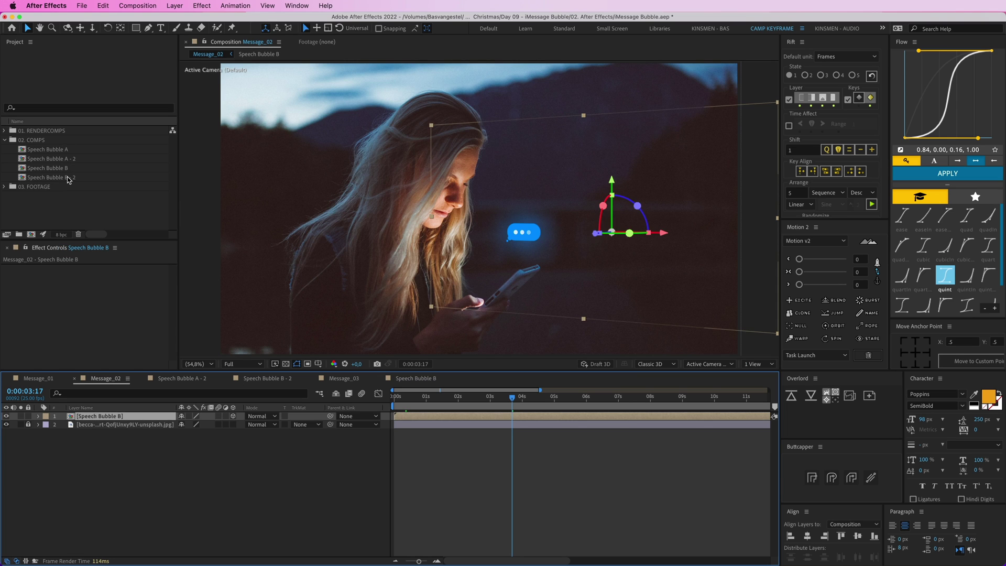
{"action": "left_click_drag", "start_coordinate": [65, 178], "coordinate": [394, 402]}
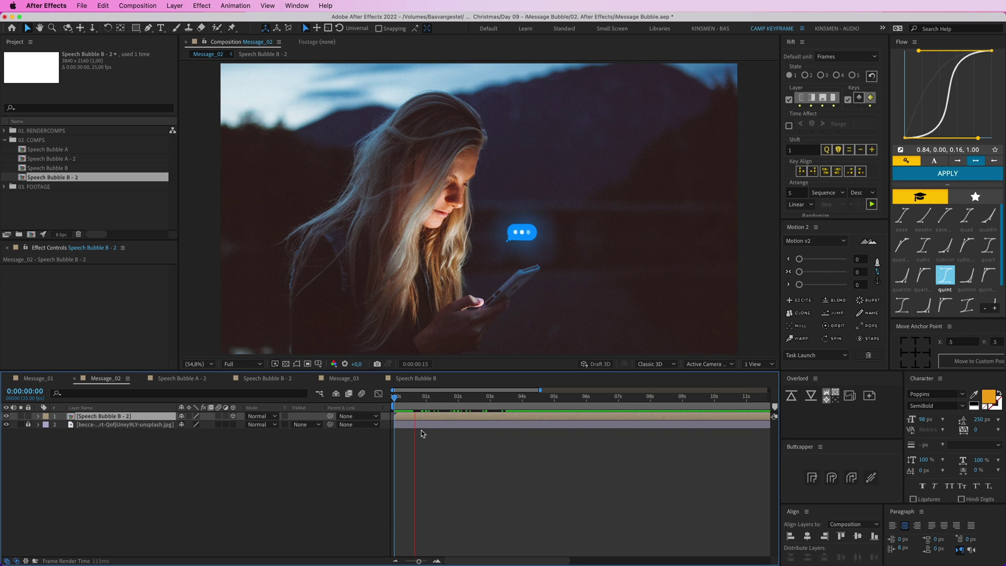
{"action": "key", "text": "space"}
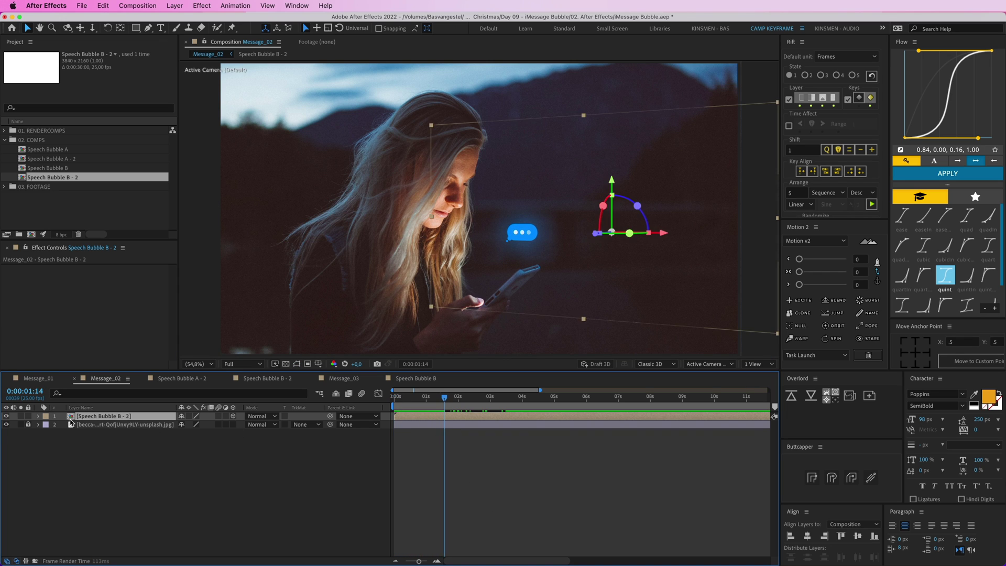
- Expand the replaced bubble layer to check its Layer Styles, and scrub the animation to 0:00:02:07
{"action": "left_click", "coordinate": [39, 416]}
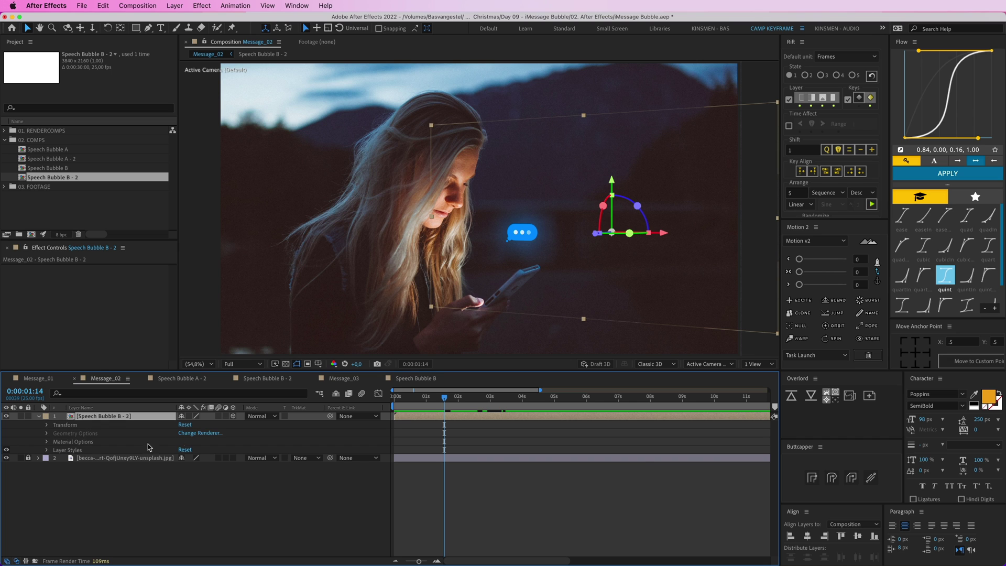
{"action": "left_click", "coordinate": [64, 452]}
{"action": "left_click", "coordinate": [48, 451]}
{"action": "left_click", "coordinate": [46, 450]}
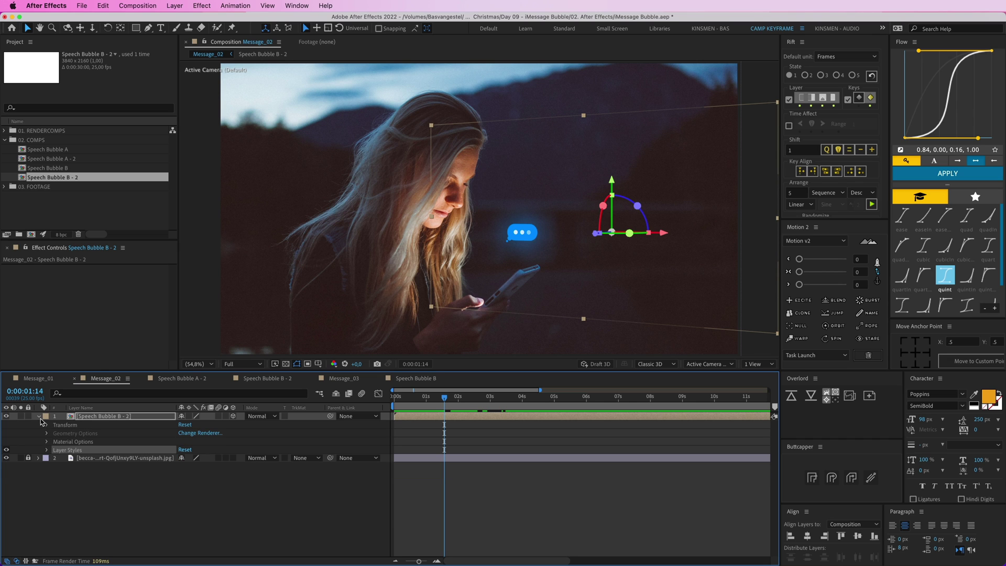
{"action": "left_click", "coordinate": [382, 513]}
{"action": "left_click_drag", "start_coordinate": [447, 400], "coordinate": [467, 400]}
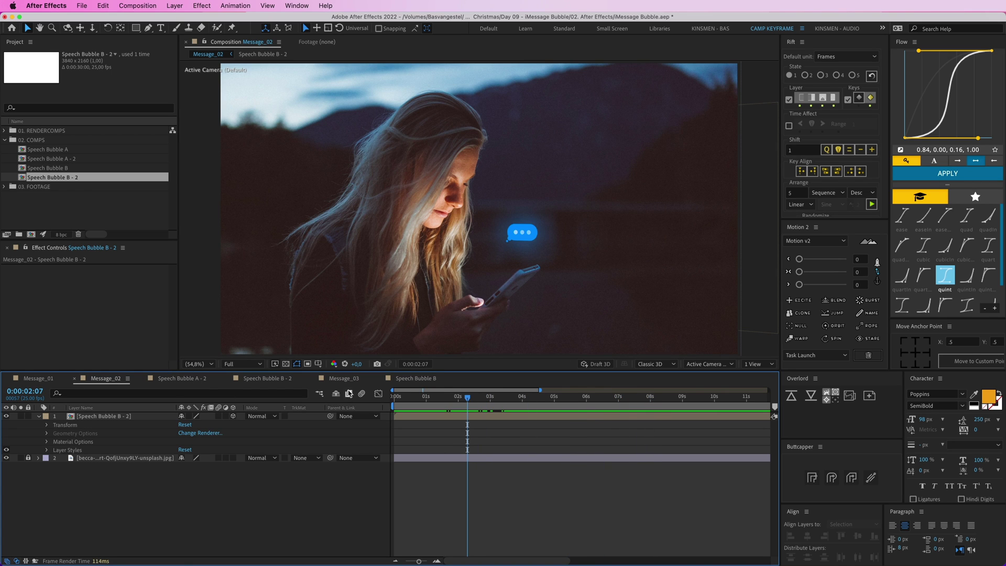
- In the Message_03 composition, replace the speech bubble layer with Speech Bubble B - 2 and scrub to 0:00:07:08
{"action": "left_click", "coordinate": [289, 379]}
{"action": "left_click", "coordinate": [325, 379]}
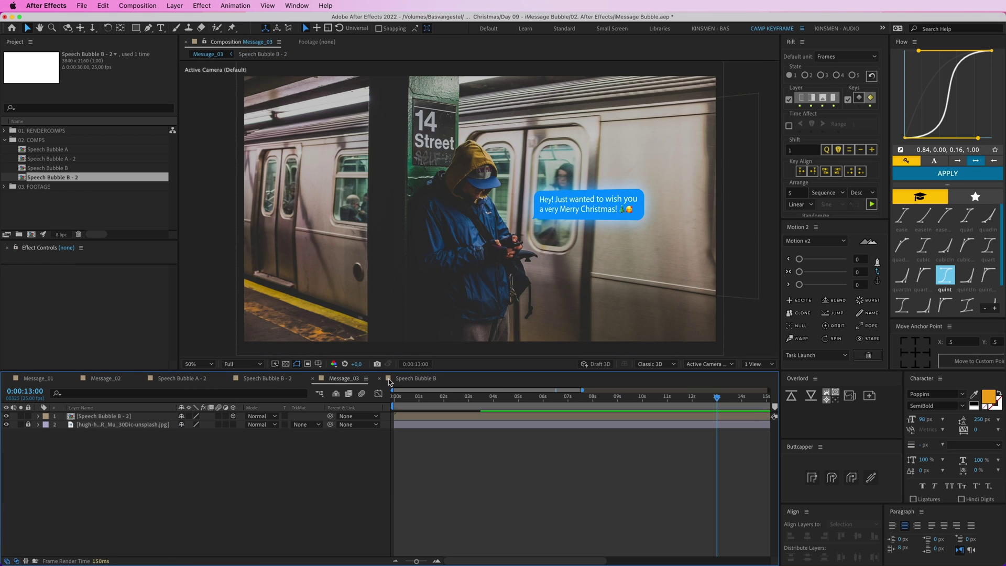
{"action": "left_click", "coordinate": [430, 415]}
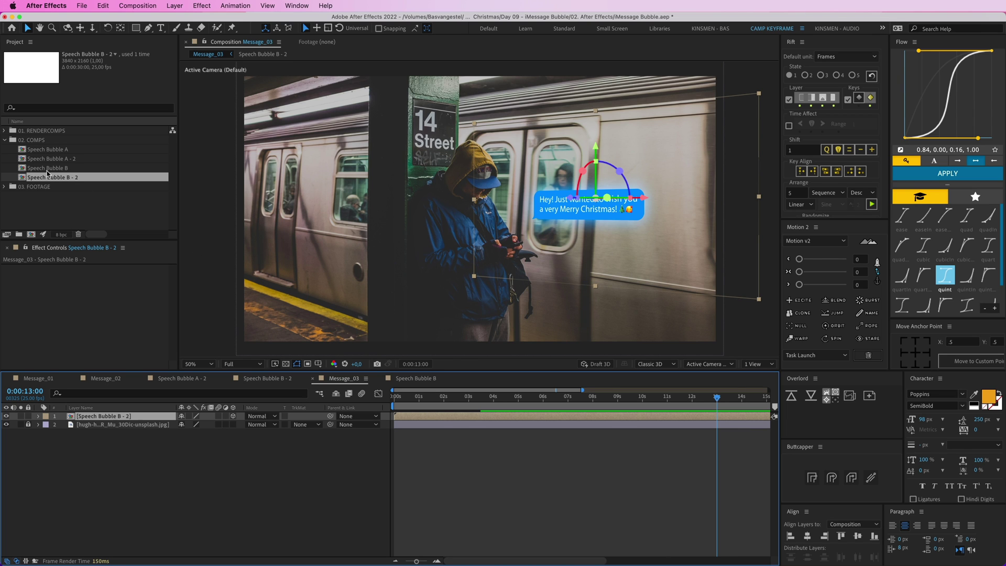
{"action": "left_click_drag", "start_coordinate": [60, 181], "coordinate": [550, 223]}
{"action": "left_click_drag", "start_coordinate": [659, 393], "coordinate": [575, 397]}
{"action": "left_click", "coordinate": [556, 500]}
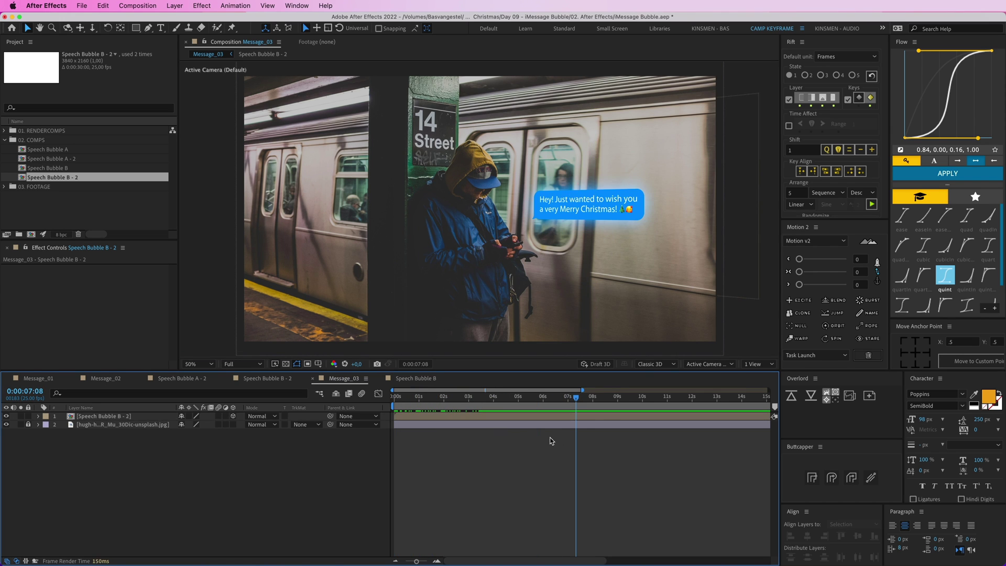